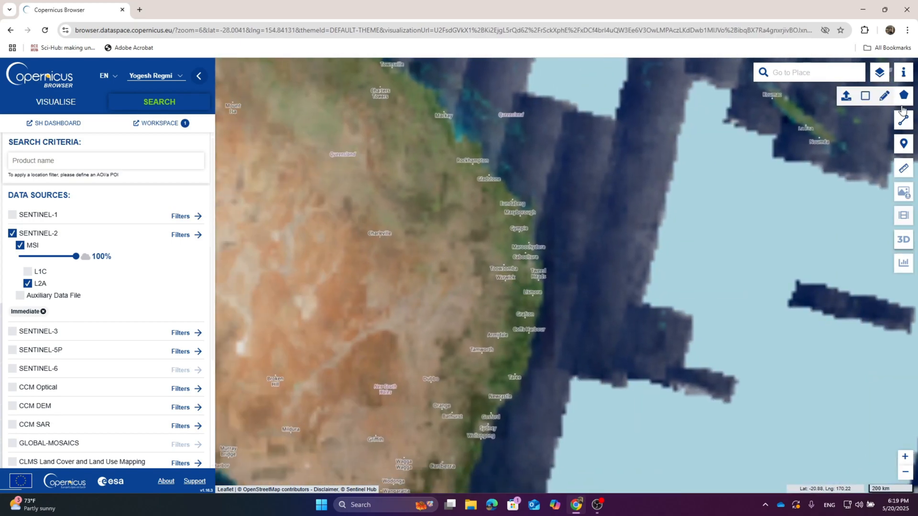
Step: Draw a rectangular area of interest of about 2556 km² southwest of Mackay and remove it
left_click(866, 96)
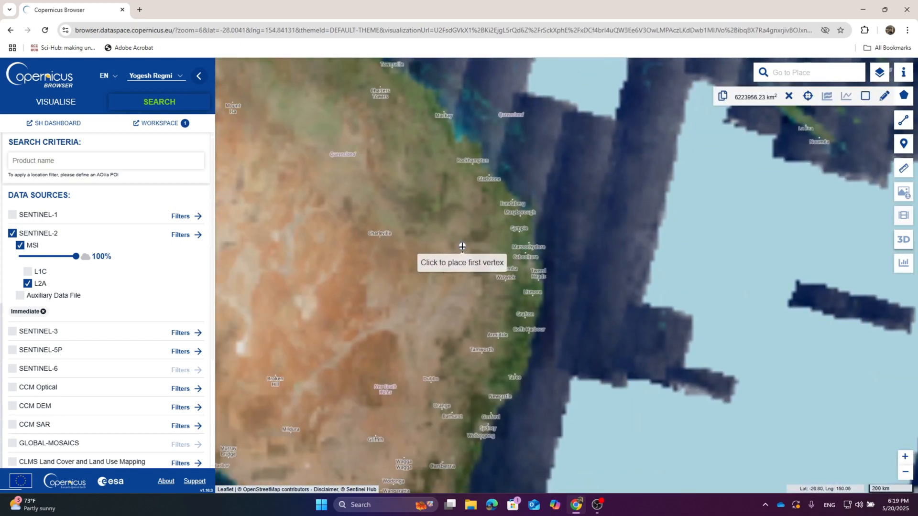
scroll(458, 270, "down", 1)
scroll(458, 269, "up", 3)
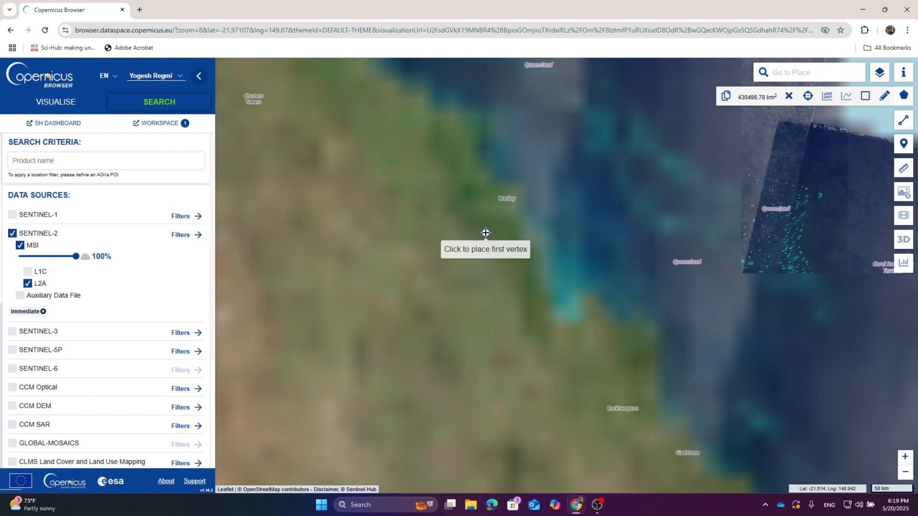
scroll(485, 233, "up", 1)
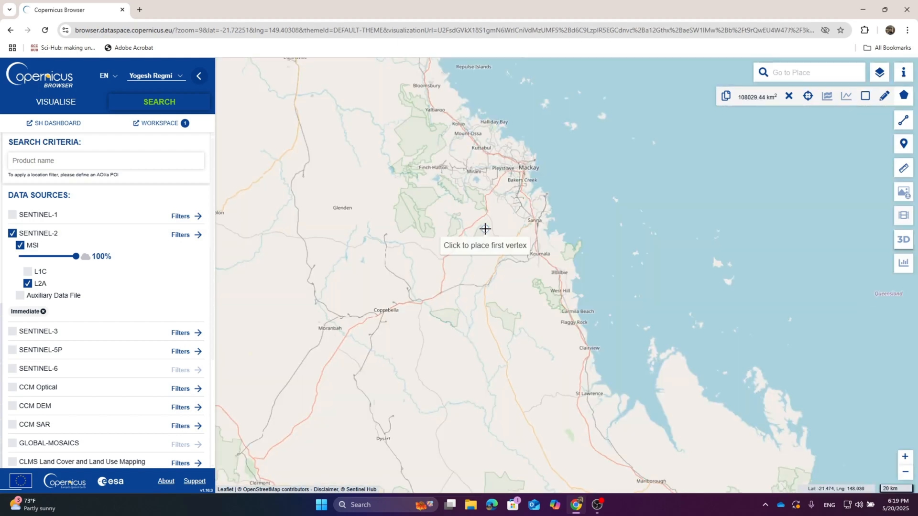
left_click(450, 213)
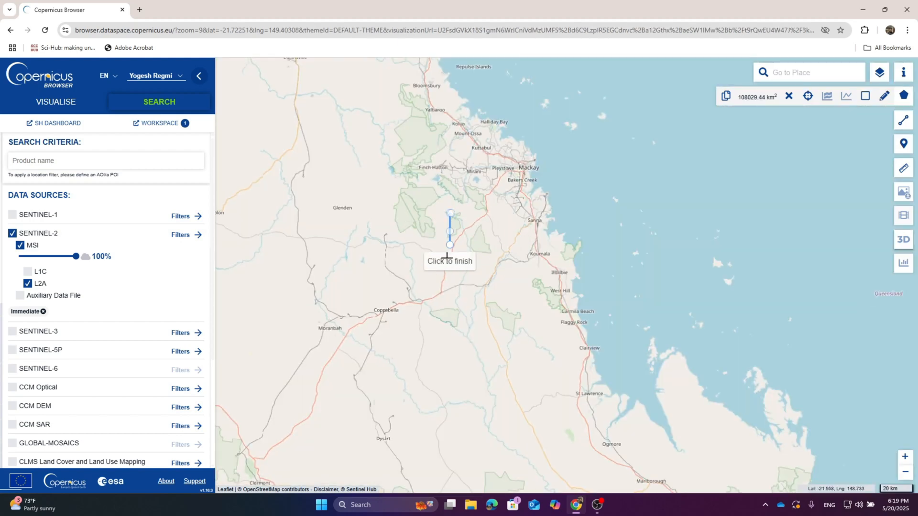
left_click(532, 302)
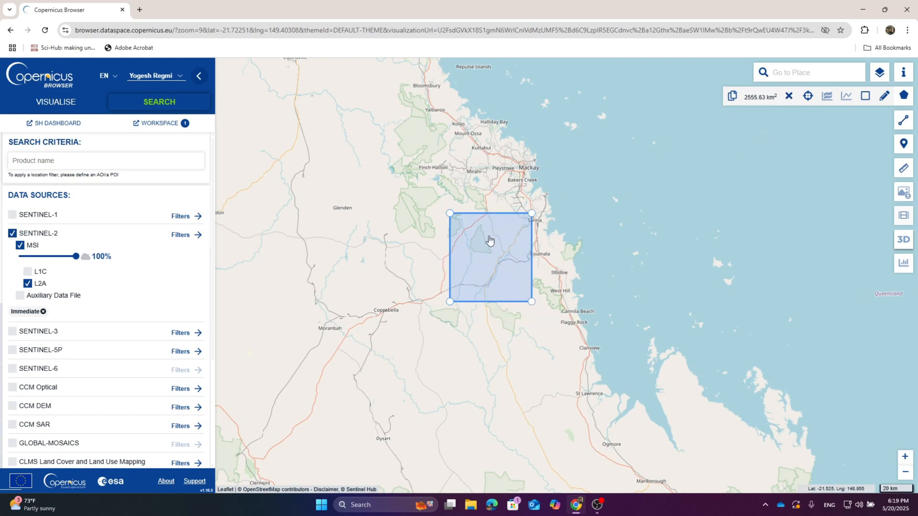
left_click(788, 96)
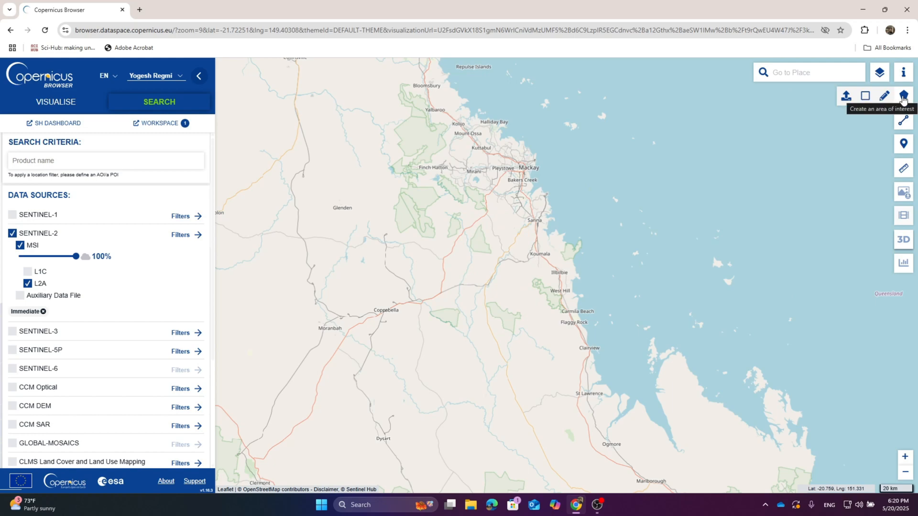
Step: Upload the WeeWaaNSW KMZ file from the Downloads folder as the area of interest
left_click(845, 95)
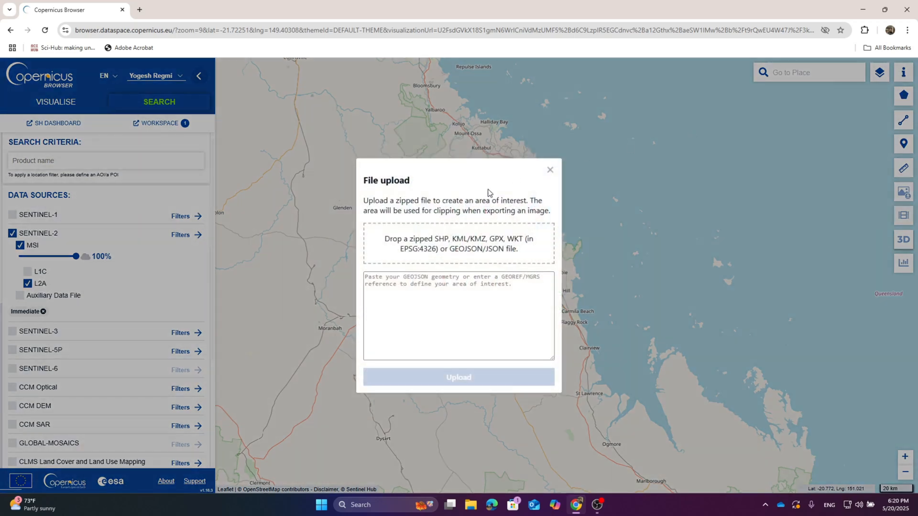
left_click(434, 255)
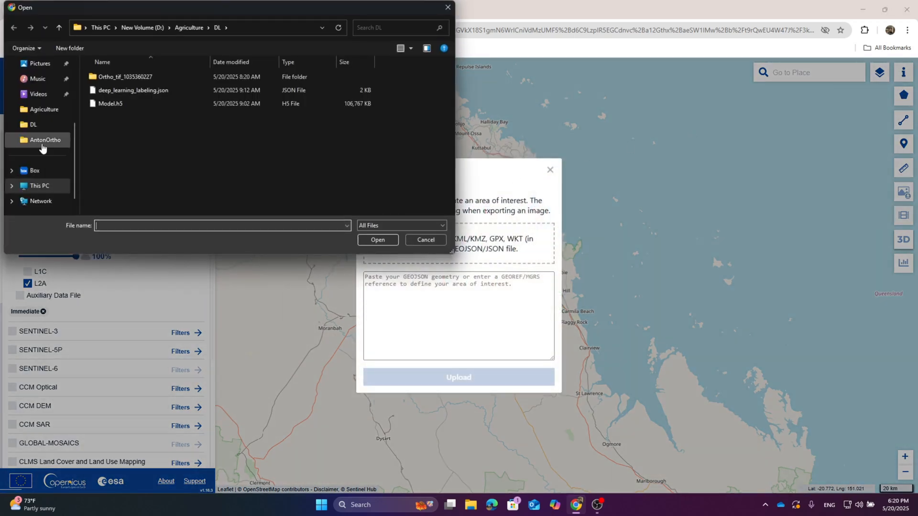
scroll(37, 99, "up", 5)
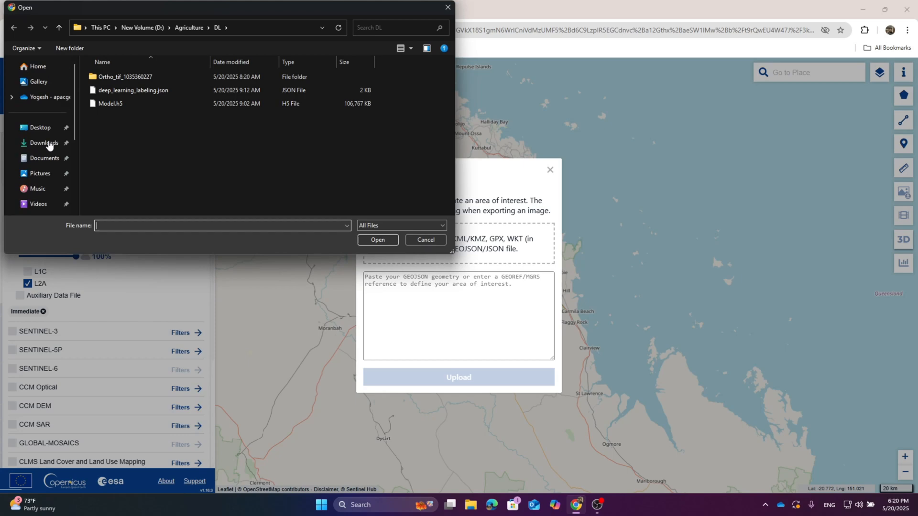
left_click(49, 145)
left_click(92, 94)
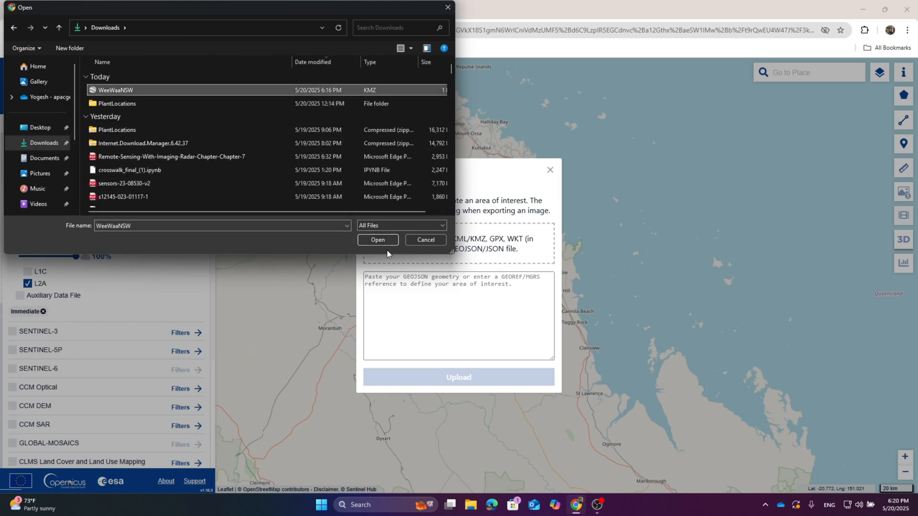
left_click(381, 240)
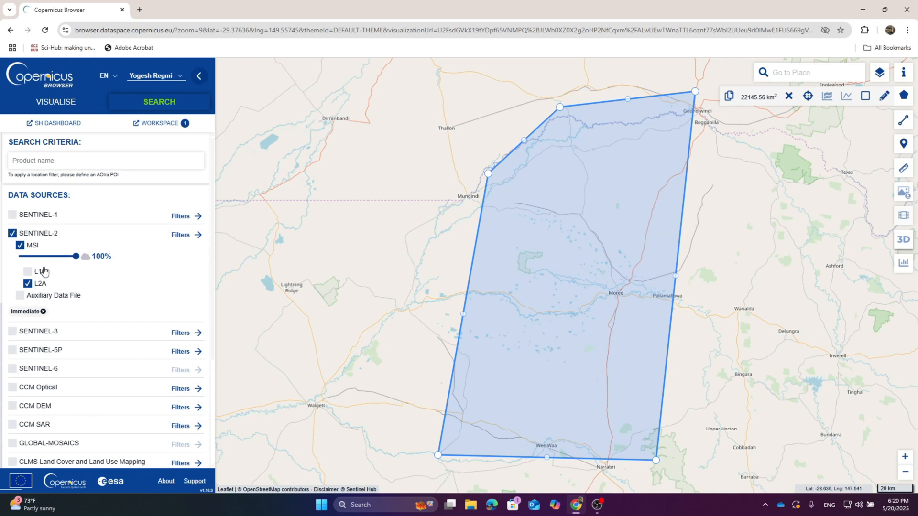
Step: Limit Sentinel-2 MSI cloud cover to 27% and set the start of the time range to 2025-01-22
left_click(34, 257)
scroll(75, 271, "down", 3)
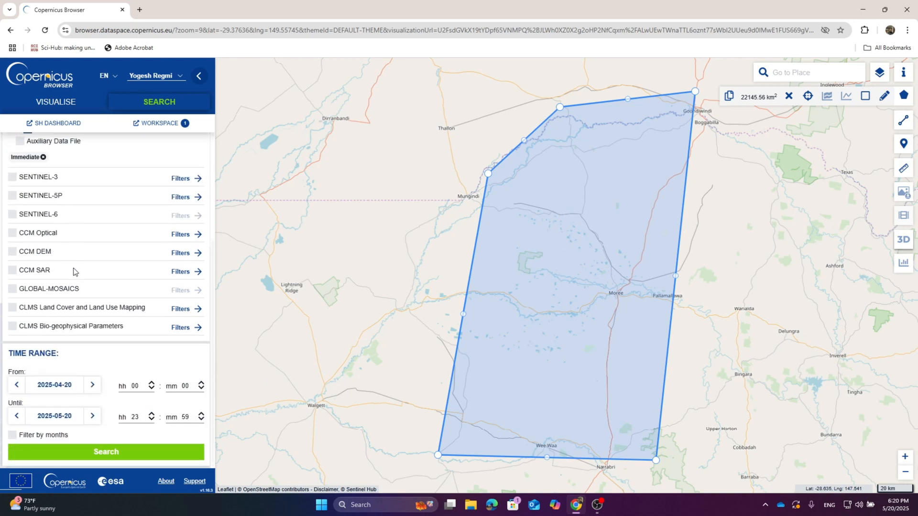
left_click(76, 391)
left_click(149, 439)
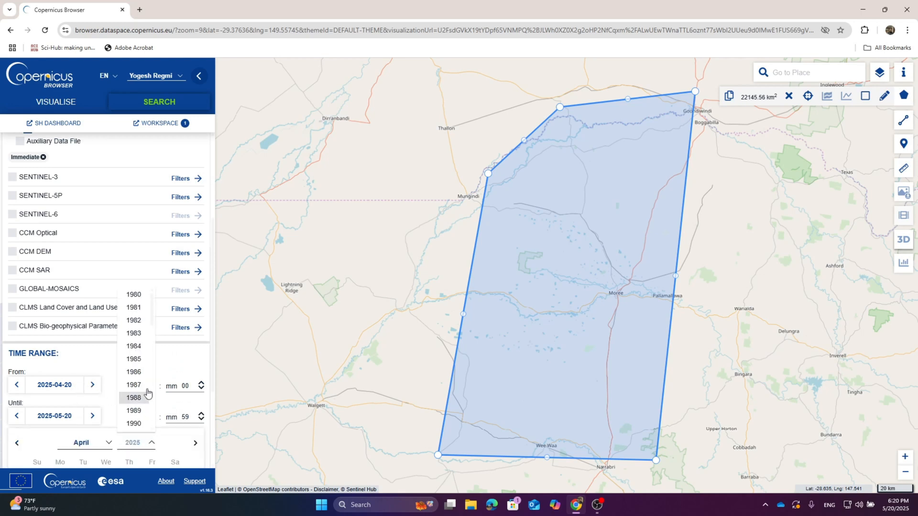
left_click(107, 442)
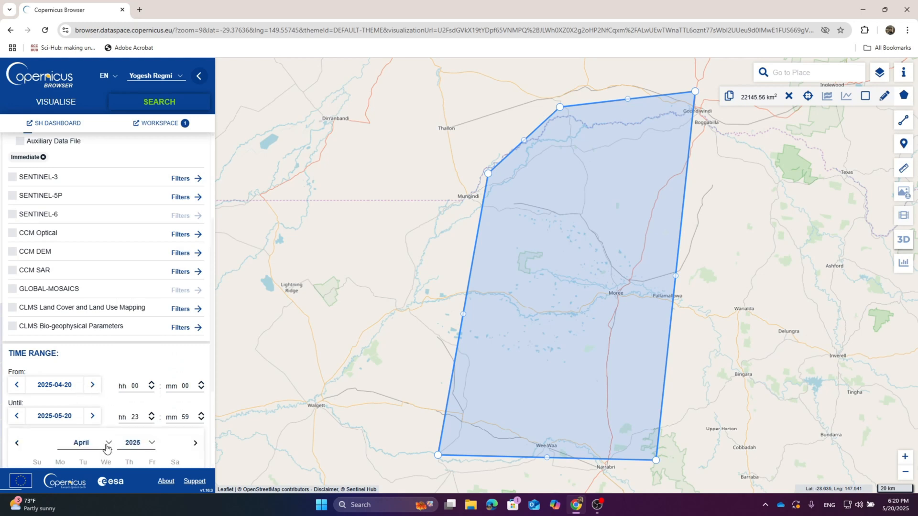
left_click(107, 445)
left_click(84, 371)
scroll(97, 416, "down", 3)
left_click(106, 390)
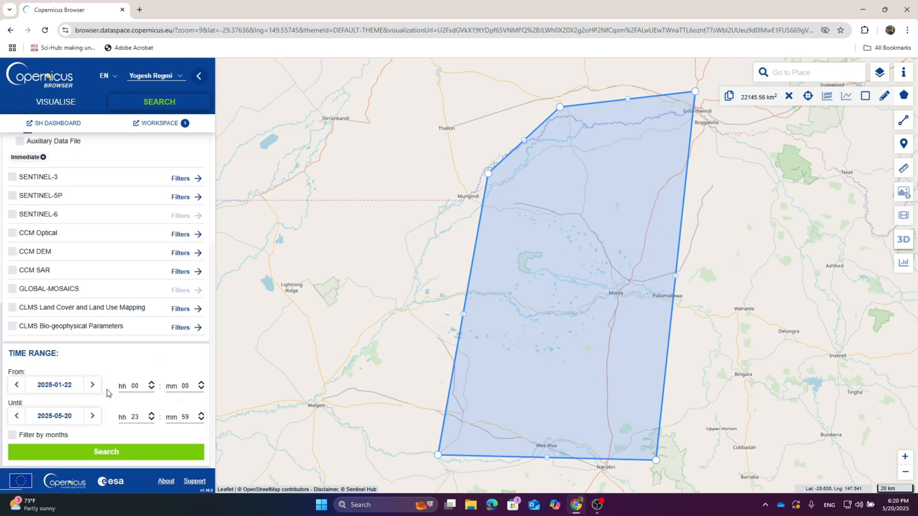
Step: Set the end of the time range to 2025-03-15 and run the product search
left_click(79, 417)
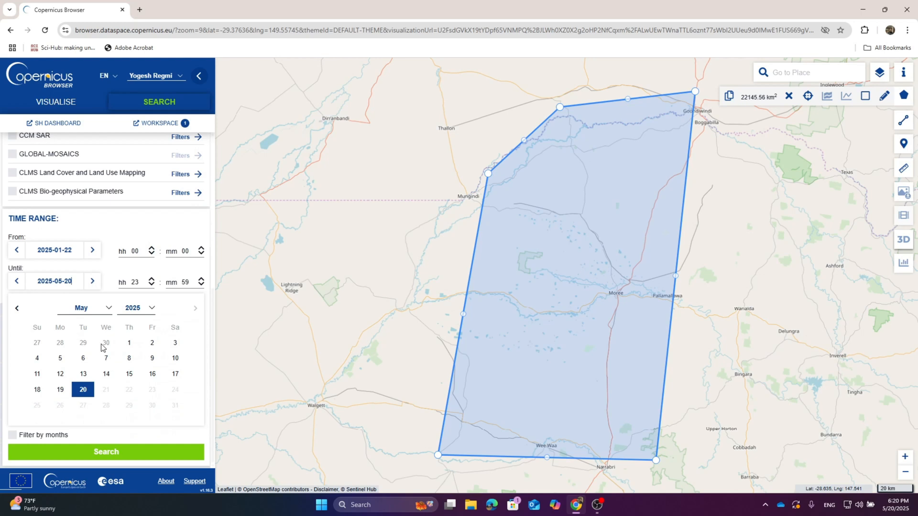
left_click(106, 308)
left_click(91, 349)
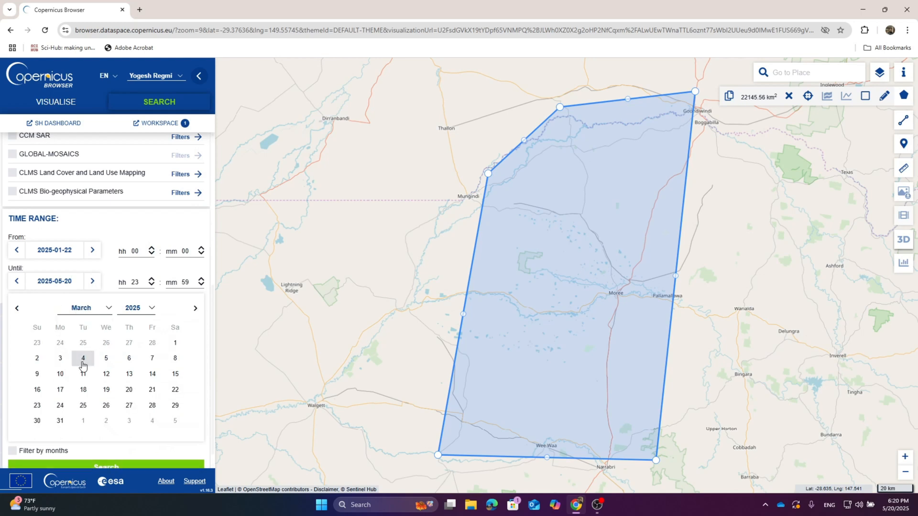
left_click(173, 374)
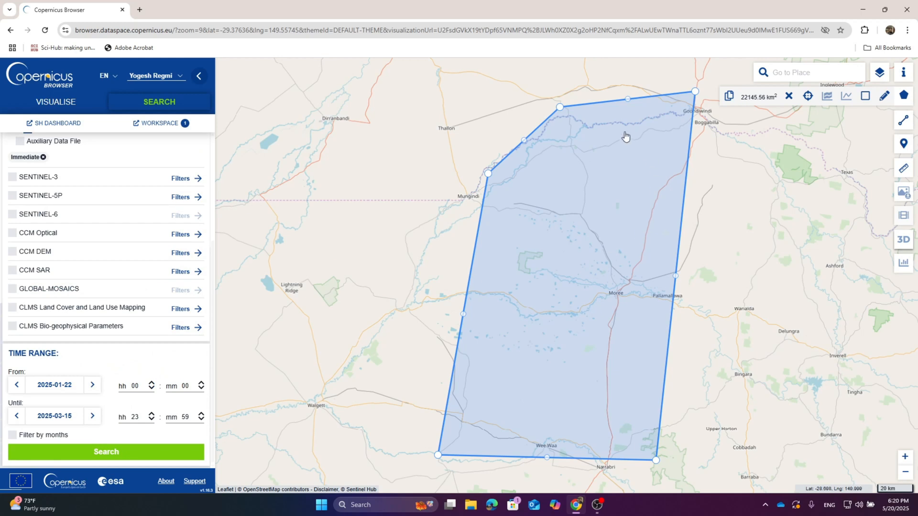
left_click(106, 453)
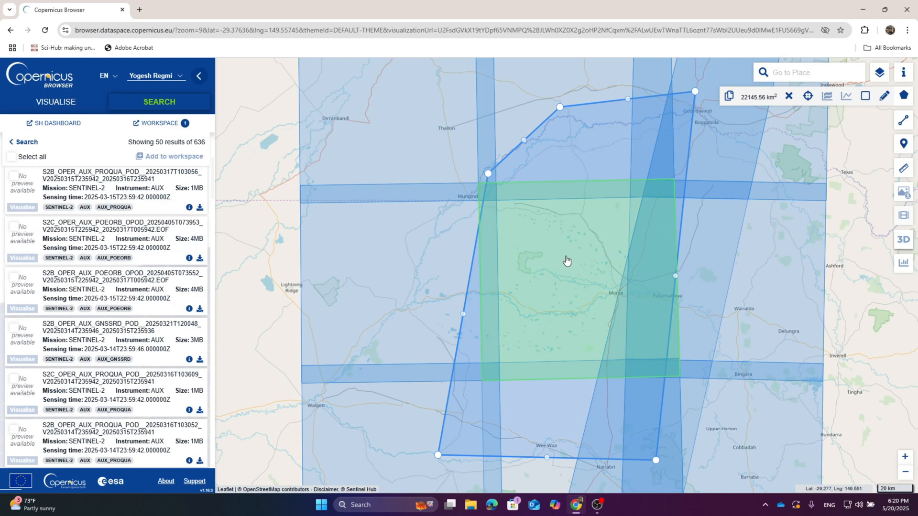
Step: Try downloading the S2B_MSIL1C product of 2025-03-12 for the tile west of Moree, cancel the download and close the results
left_click(566, 261)
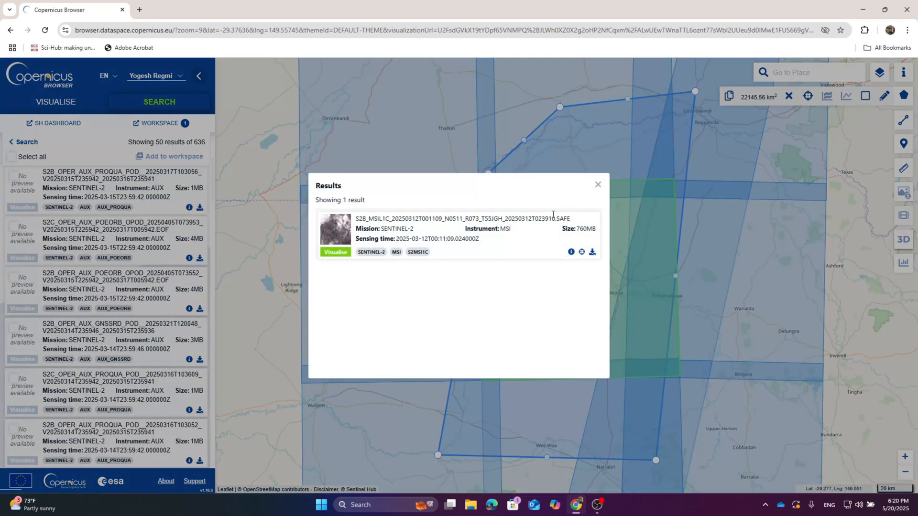
left_click(591, 251)
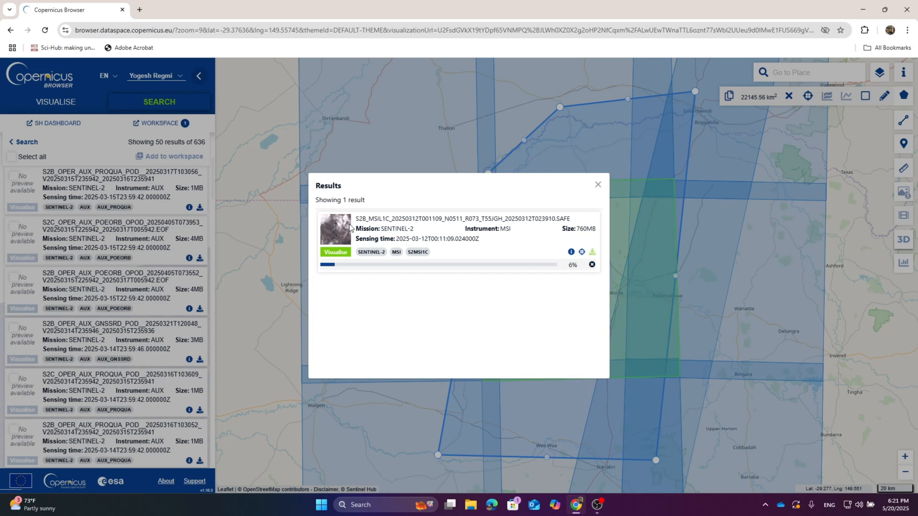
left_click(592, 265)
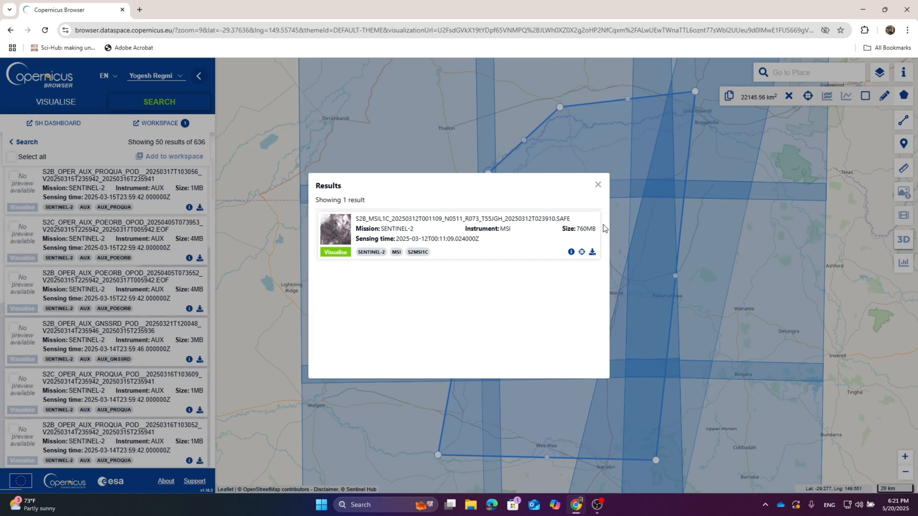
left_click(597, 184)
Step: Examine the listed Sentinel-2 products and recheck the product offered for the tile west of Moree
scroll(76, 337, "down", 5)
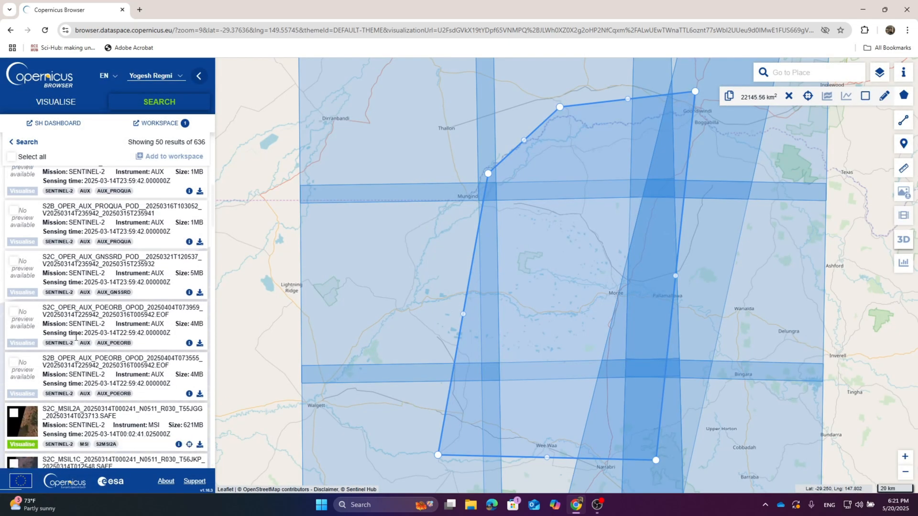
scroll(76, 337, "down", 1)
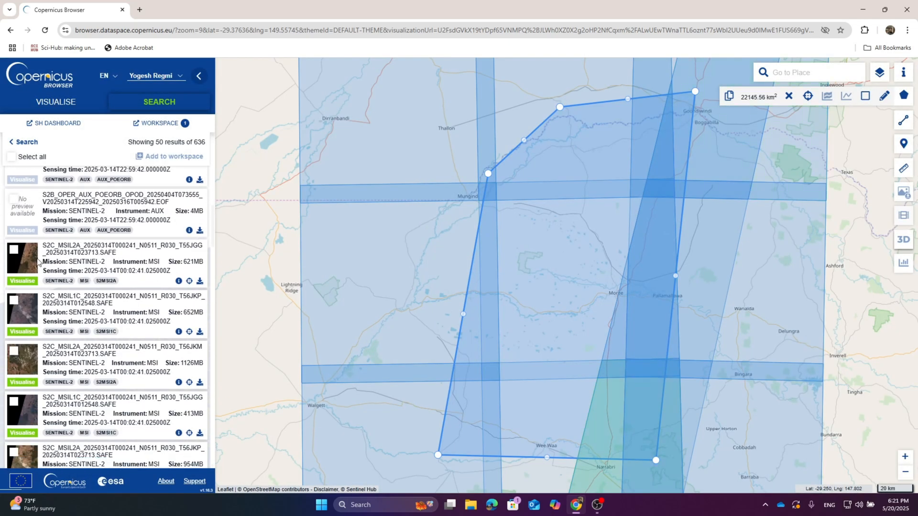
left_click(580, 235)
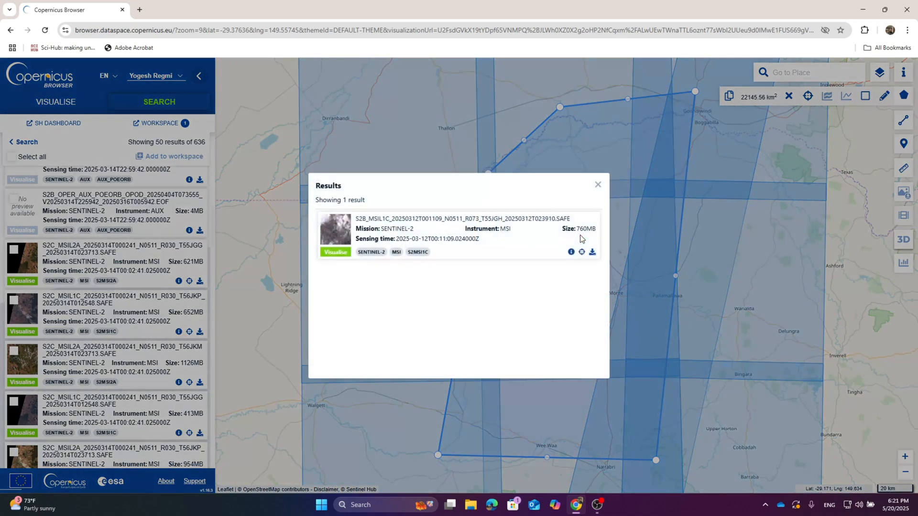
left_click(597, 184)
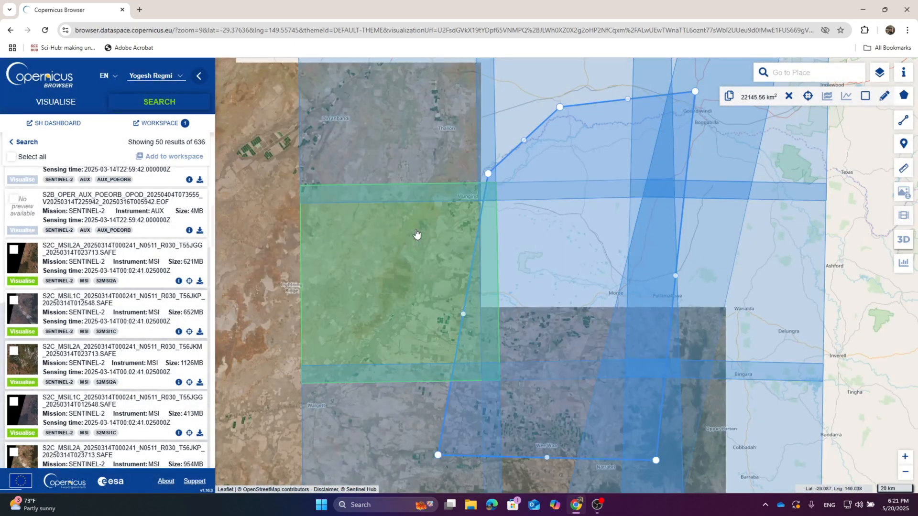
scroll(72, 211, "up", 5)
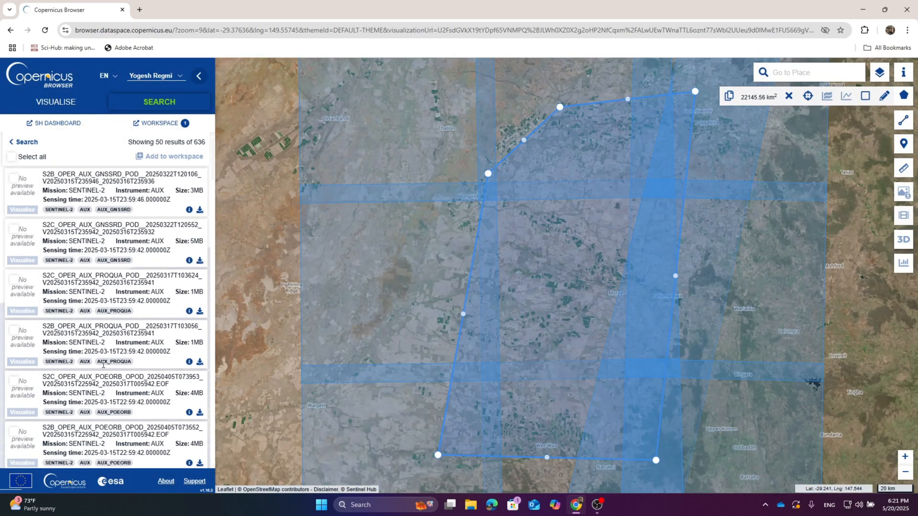
scroll(108, 330, "down", 2)
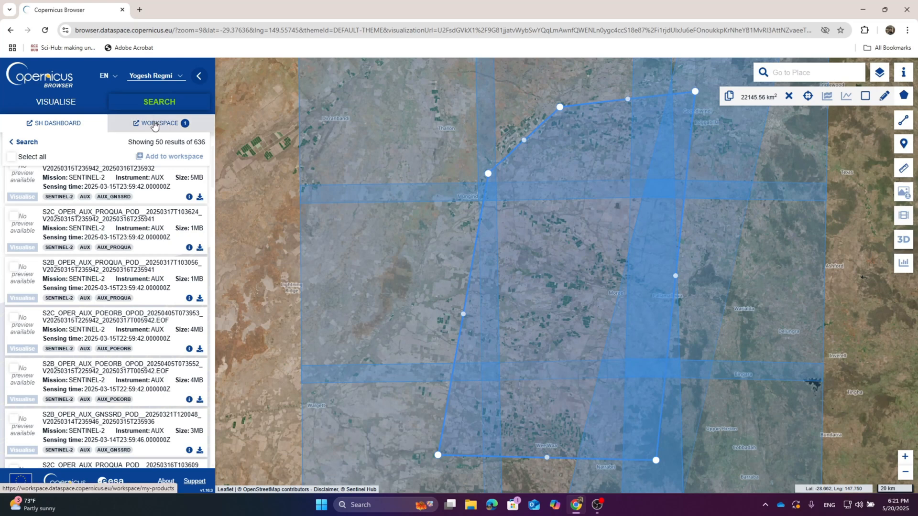
scroll(41, 330, "up", 2)
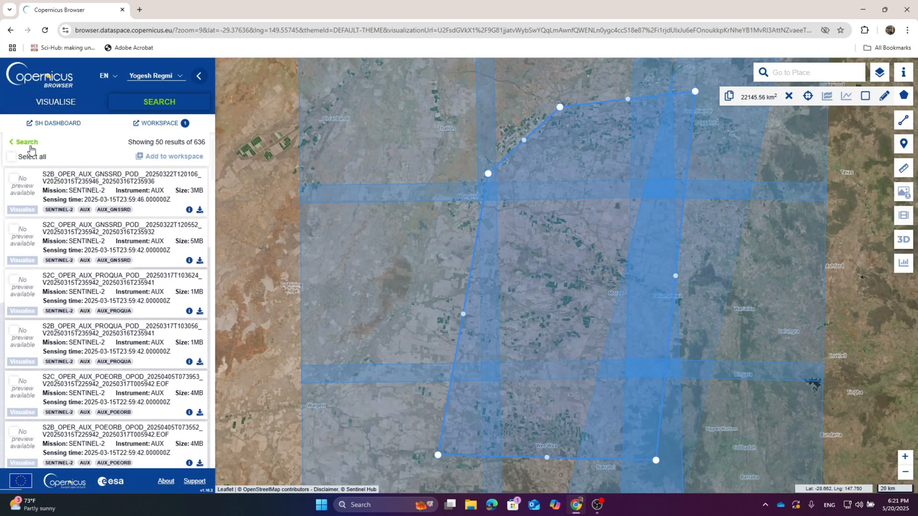
Step: Return to the search criteria and set the start of the time range to 2024-01-01
left_click(26, 142)
scroll(56, 318, "down", 5)
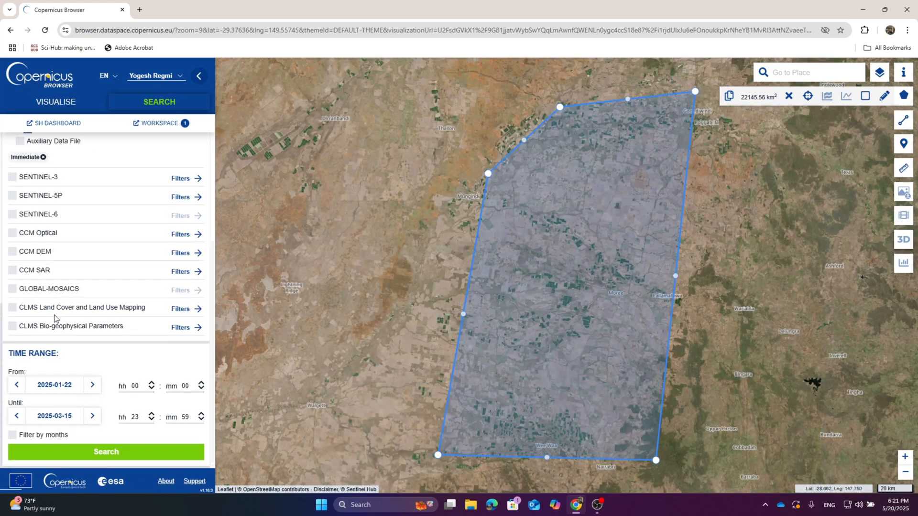
left_click(66, 391)
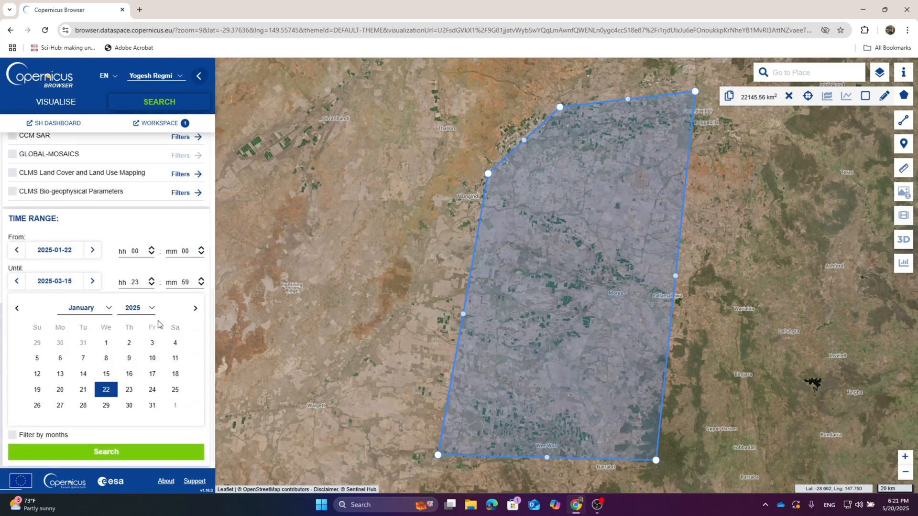
left_click(148, 310)
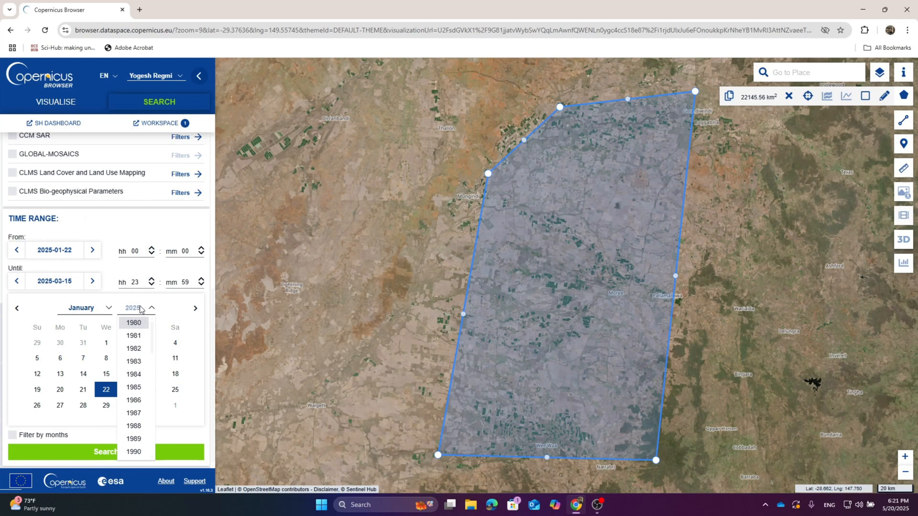
scroll(146, 390, "down", 10)
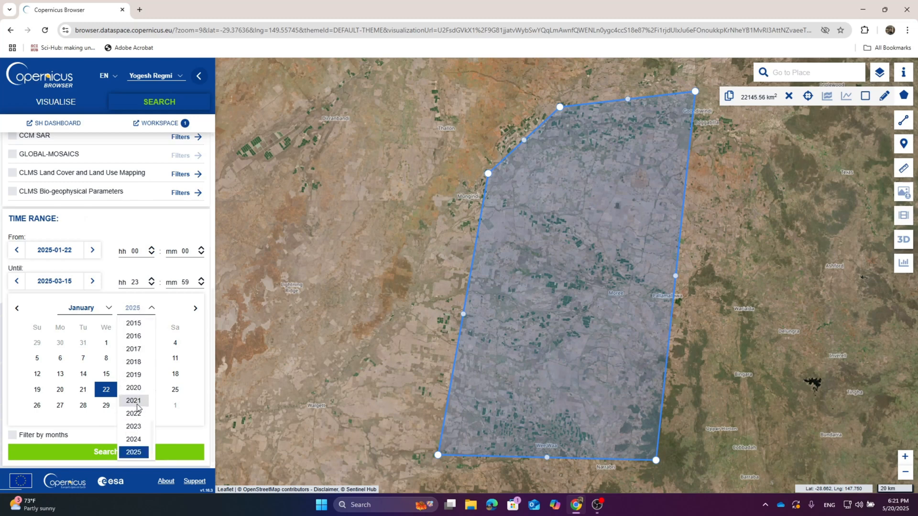
left_click(135, 438)
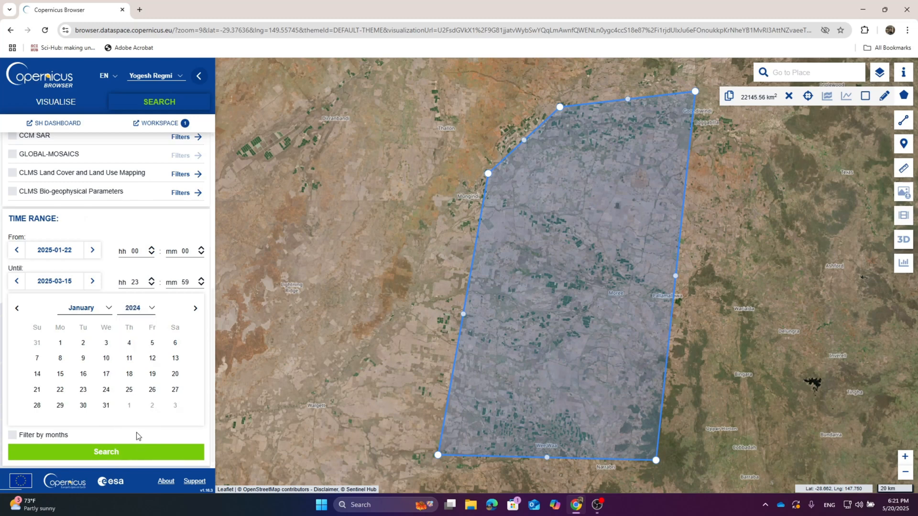
left_click(61, 343)
scroll(87, 257, "up", 3)
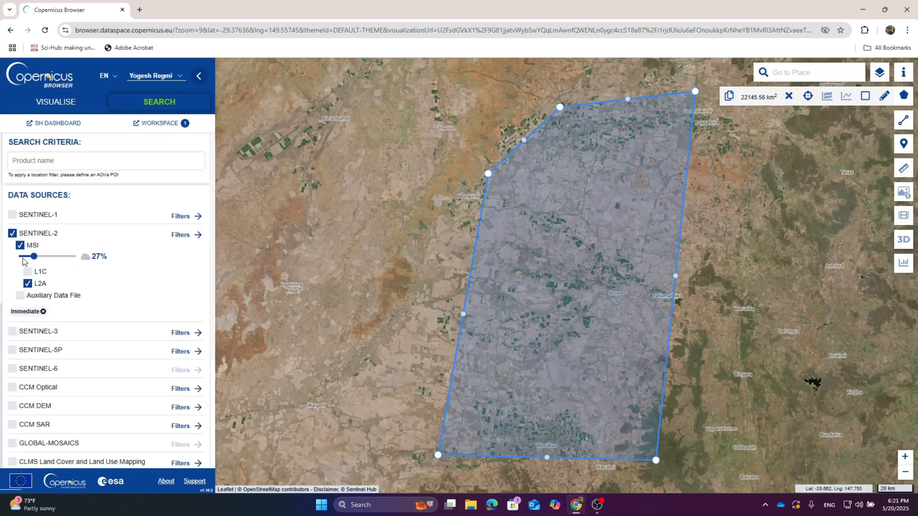
Step: Lower the Sentinel-2 MSI cloud cover limit to near its minimum and run the product search
left_click(27, 257)
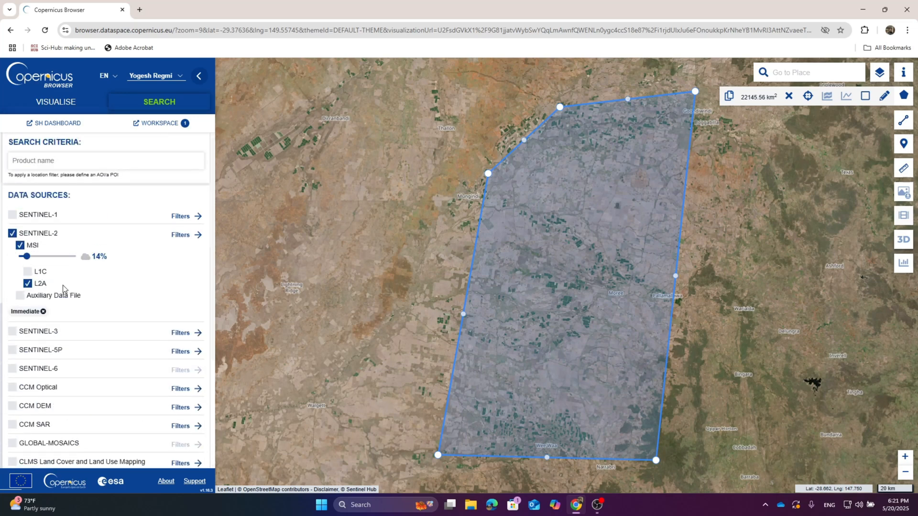
left_click(23, 258)
scroll(146, 305, "down", 3)
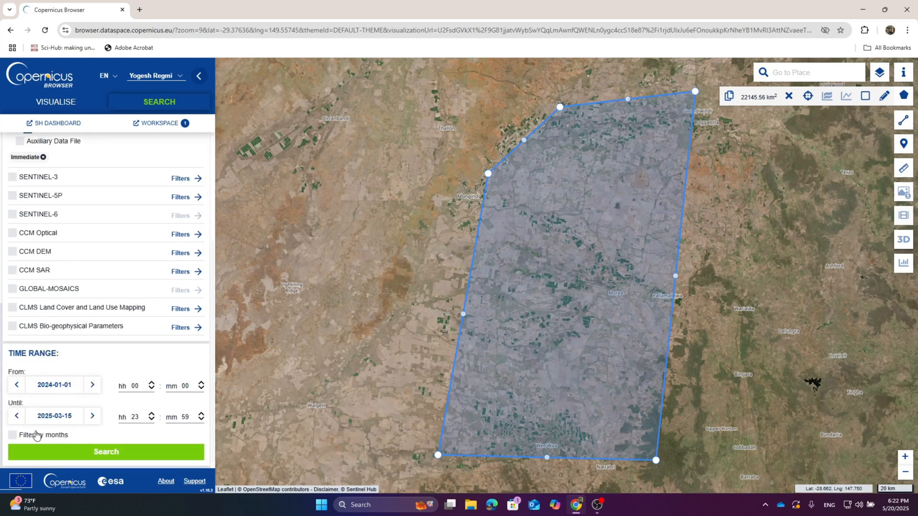
left_click(99, 450)
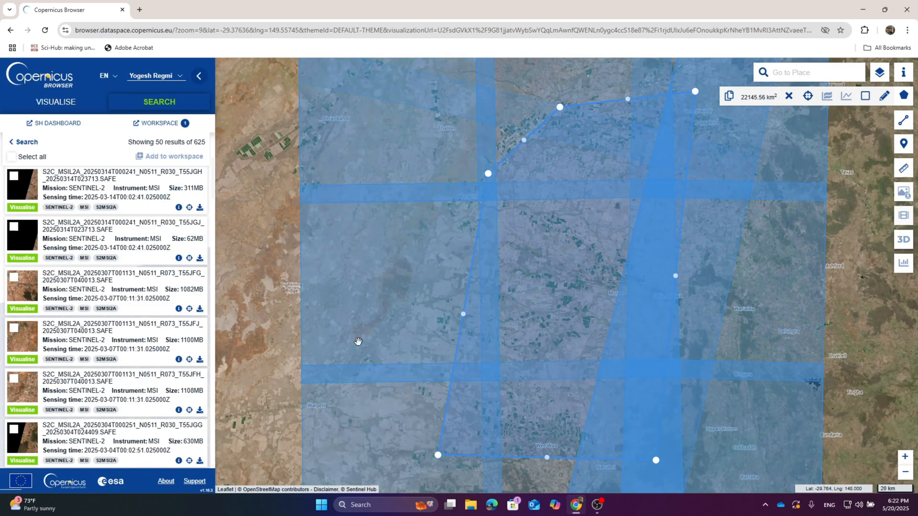
Step: Download the S2B_MSIL2A product of 2025-03-02 for tile T55JGH west of Moree and close its results
left_click(559, 303)
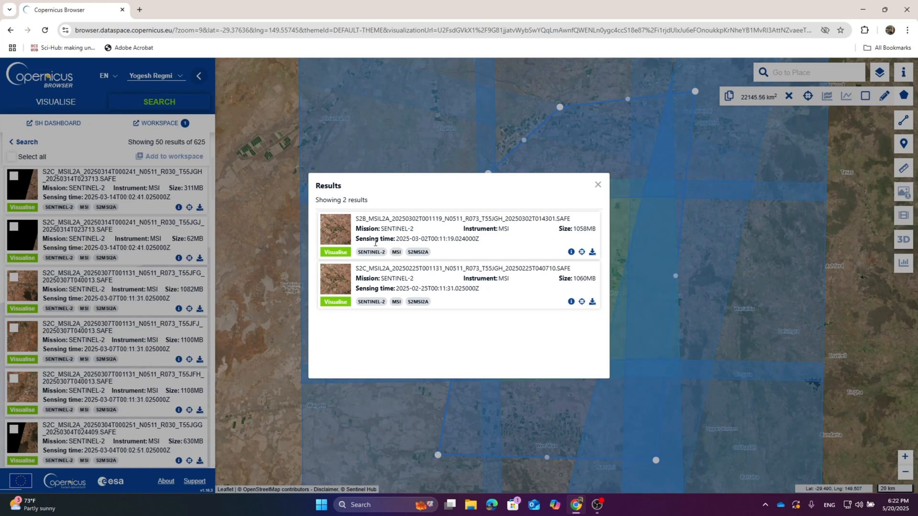
left_click(593, 252)
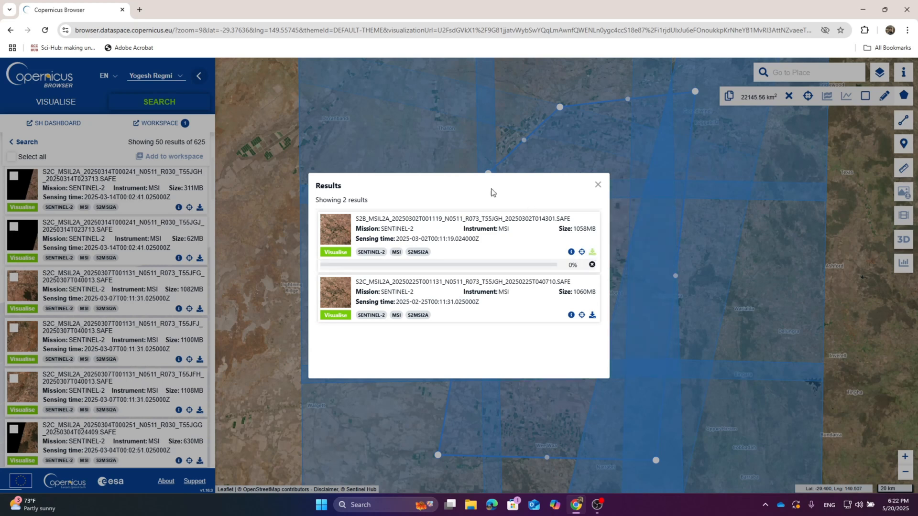
left_click_drag(492, 190, 403, 215)
left_click(522, 248)
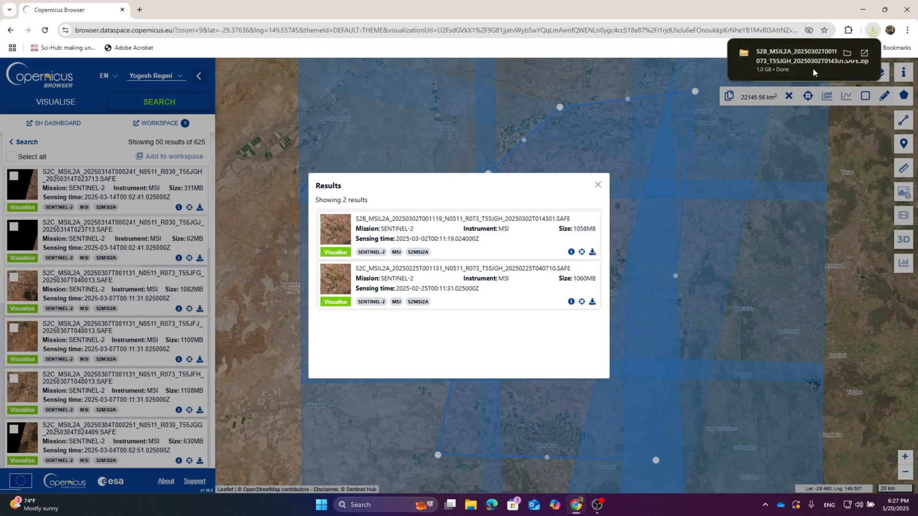
left_click(597, 184)
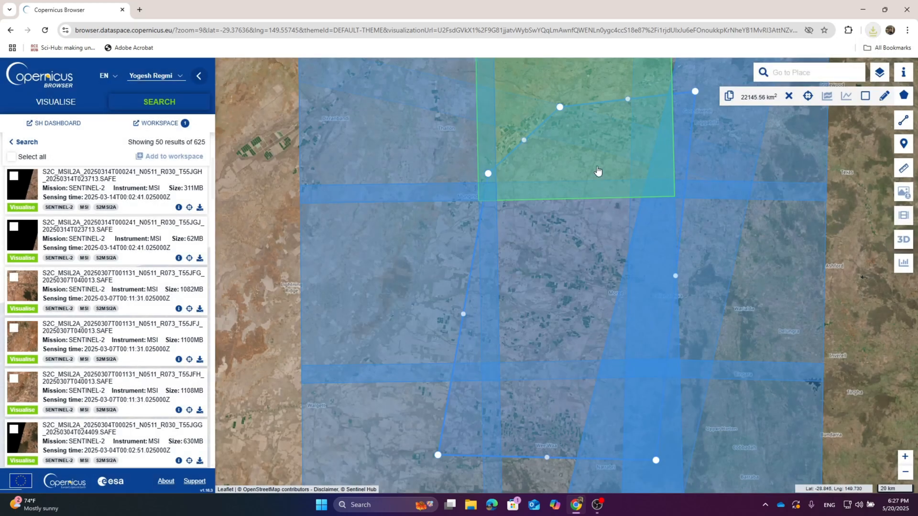
Step: Download the S2C_MSIL2A product of 2025-02-25 for tile T55JGJ in the north of the area of interest
left_click(590, 143)
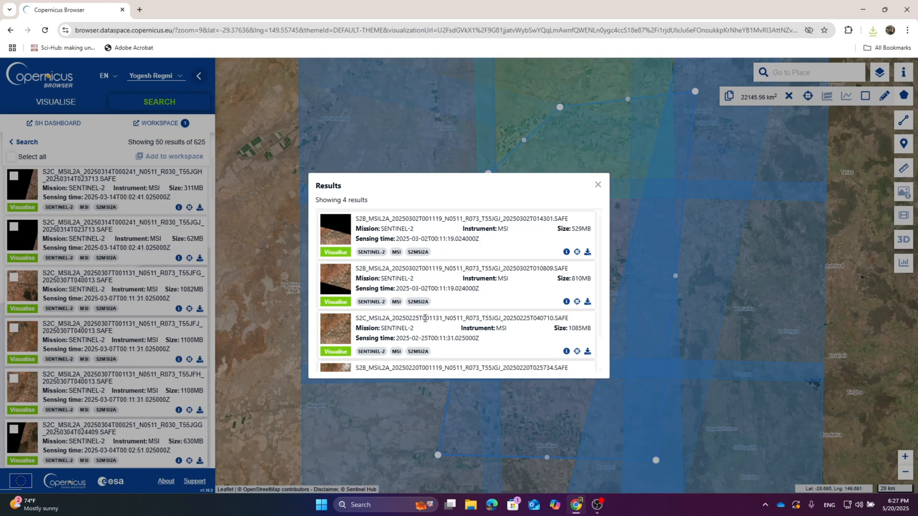
scroll(436, 314, "down", 1)
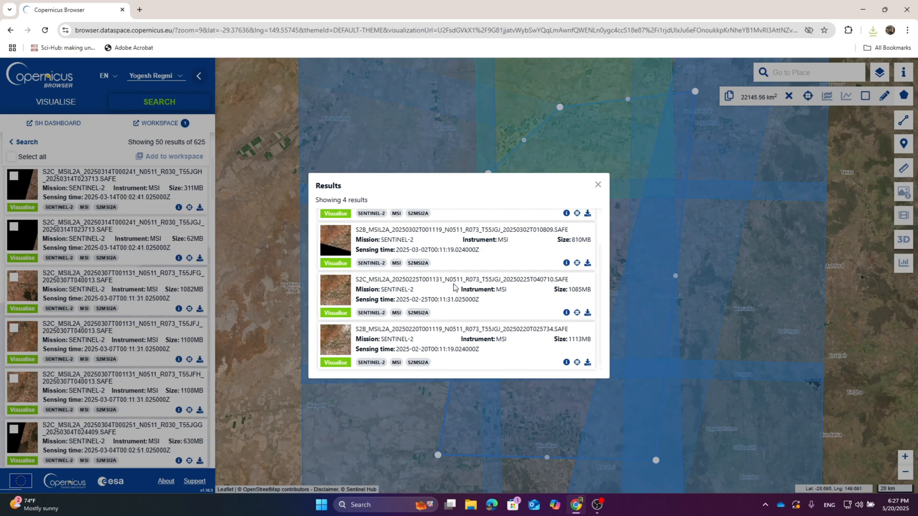
left_click(587, 312)
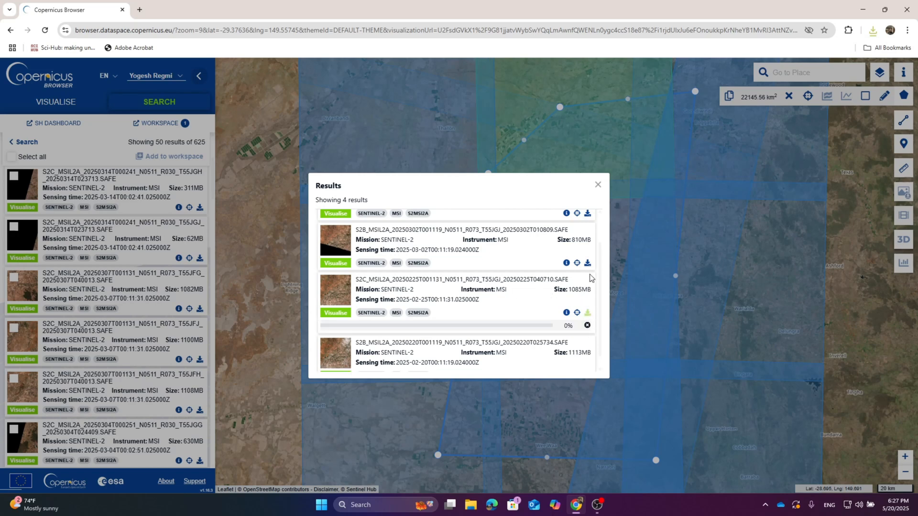
scroll(530, 292, "down", 1)
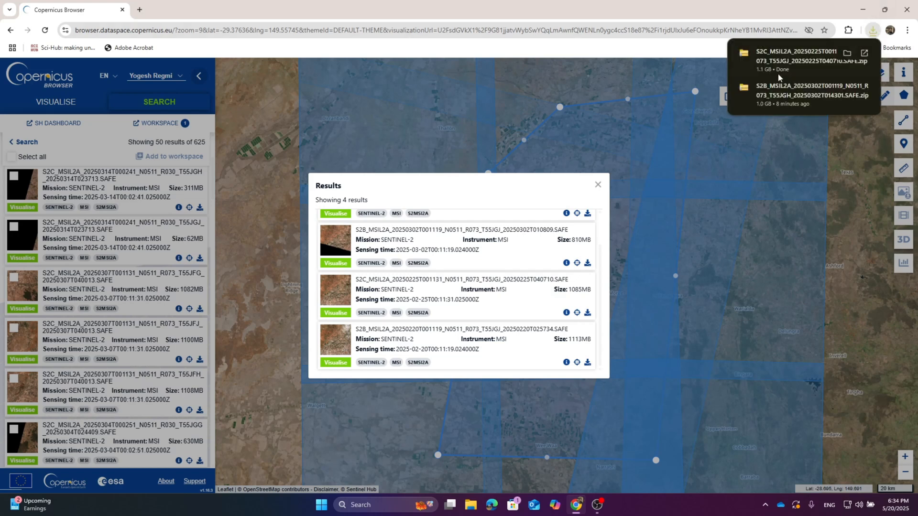
Step: Show the downloads in their folder and rename the S2C_MSIL2A_20250225 archive as Training
left_click(847, 53)
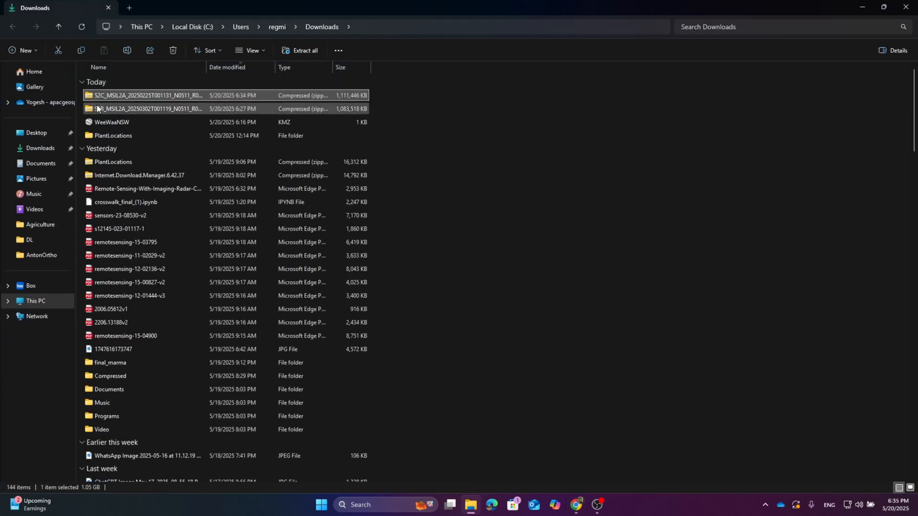
left_click(151, 94)
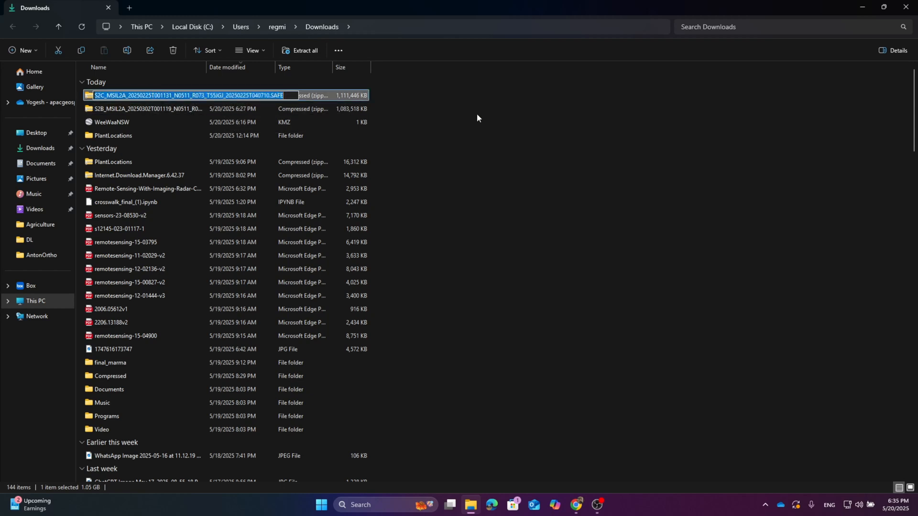
left_click(442, 108)
left_click(166, 99)
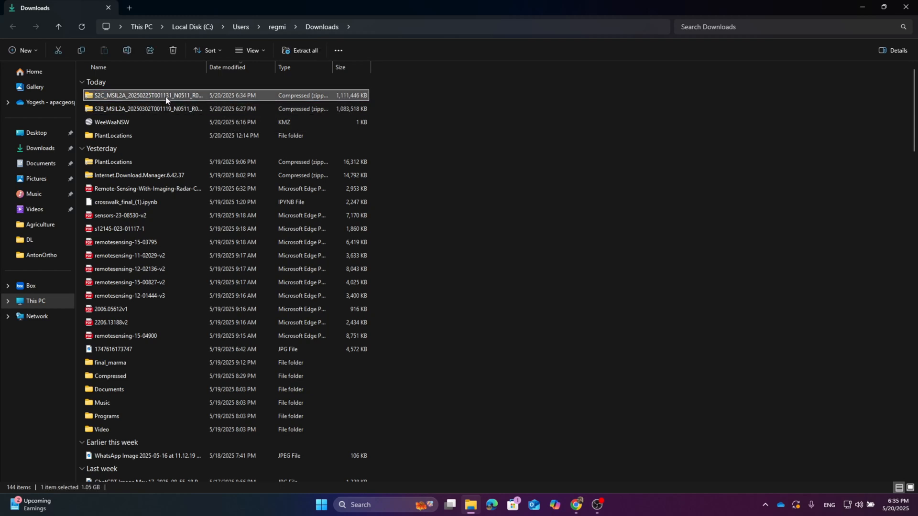
left_click(166, 96)
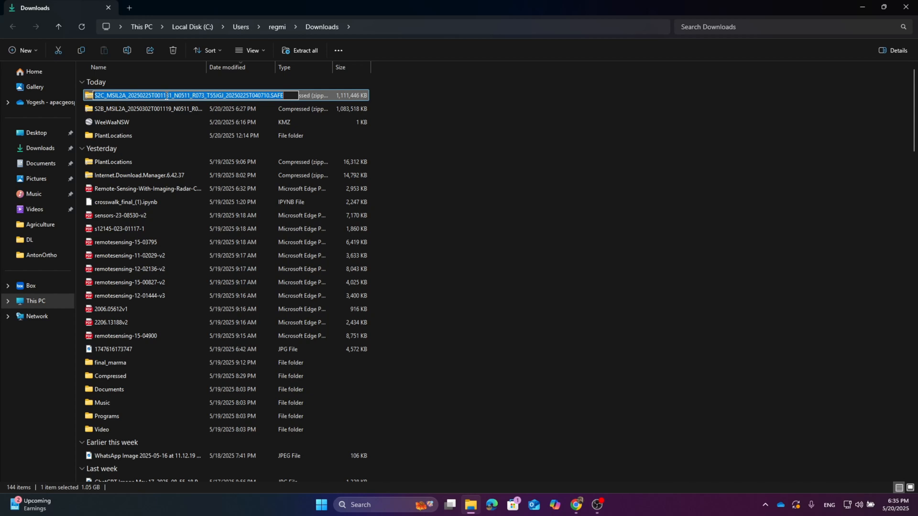
type("Tra")
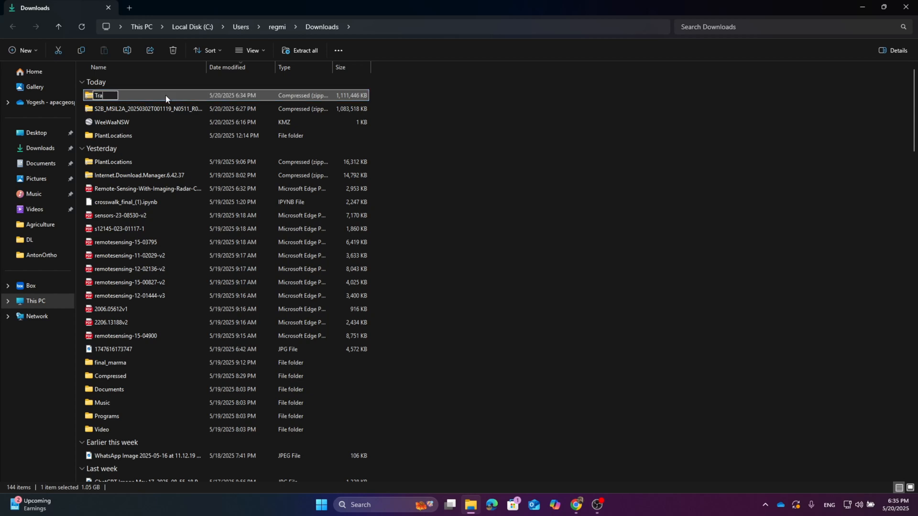
type("ining")
left_click(419, 101)
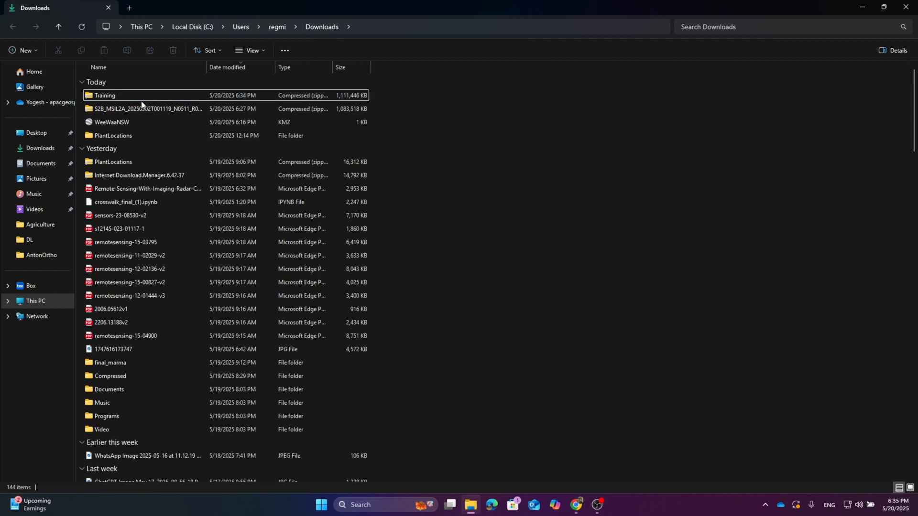
Step: Rename the S2B_MSIL2A_20250302 archive as Detection
left_click(131, 110)
key("F2")
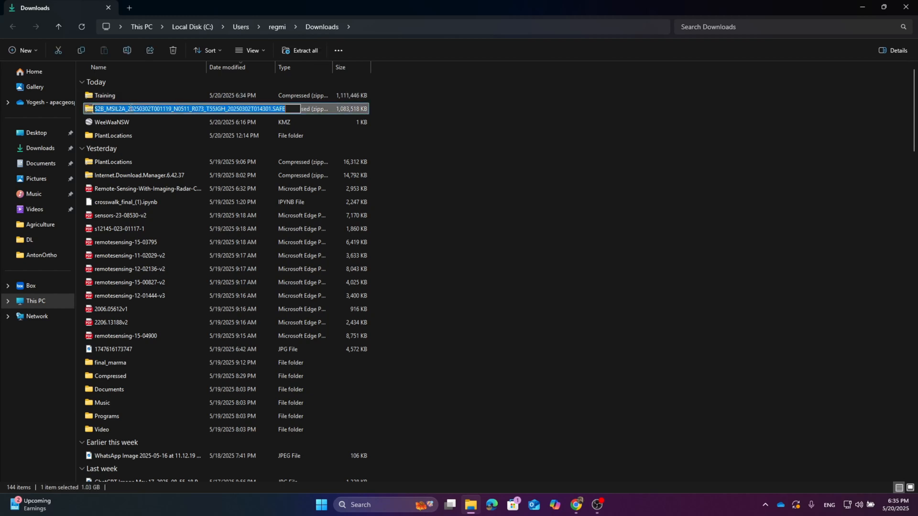
type("De")
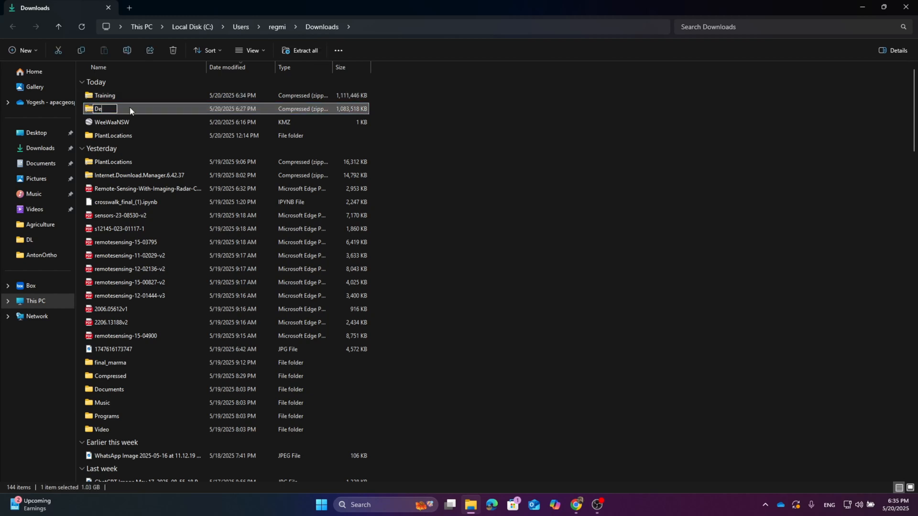
type("tectio")
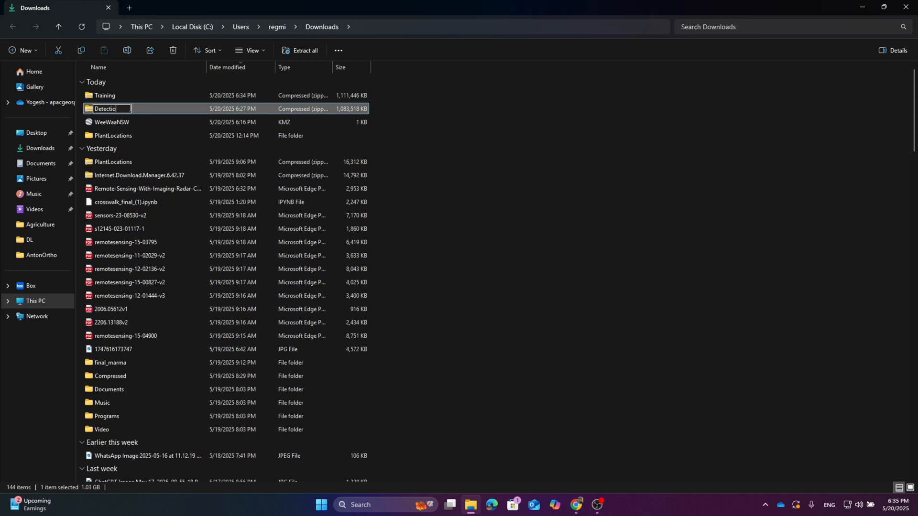
type("n")
key("Return")
left_click(101, 148)
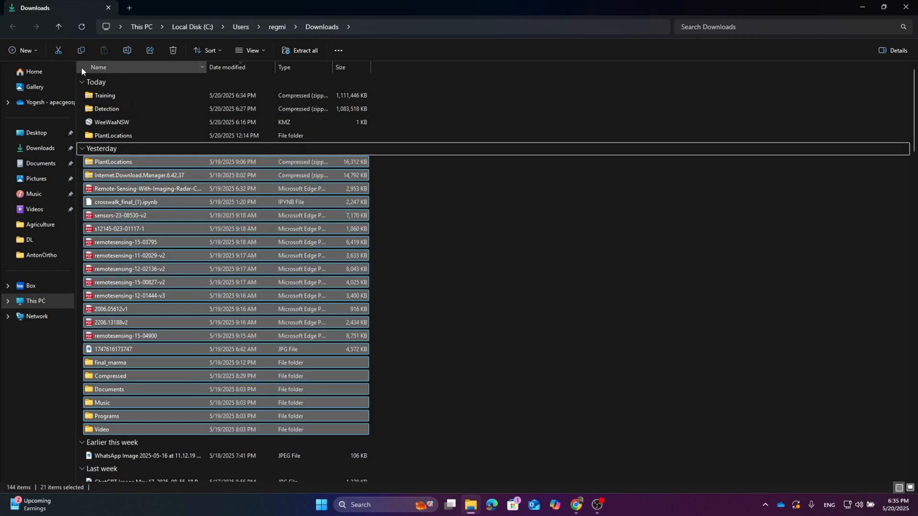
left_click(483, 94)
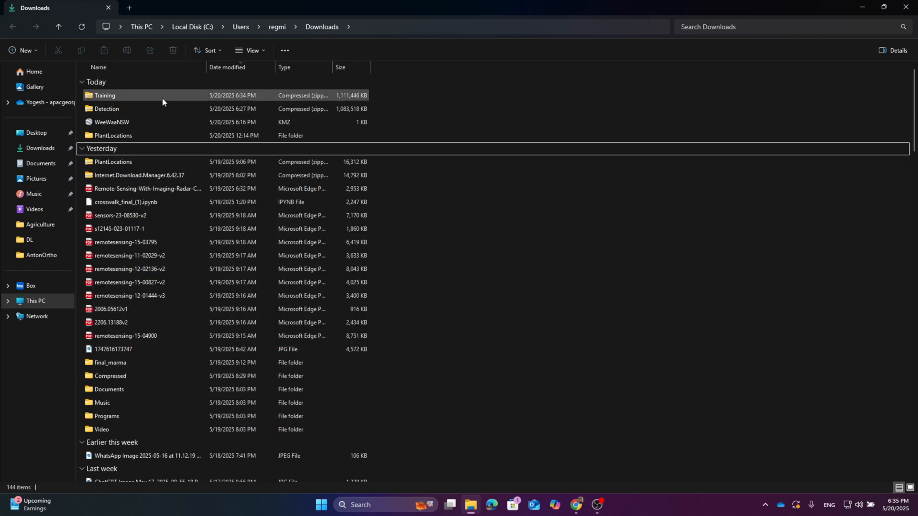
Step: Extract the Training archive with WinRAR into a Training folder within Downloads
right_click(104, 97)
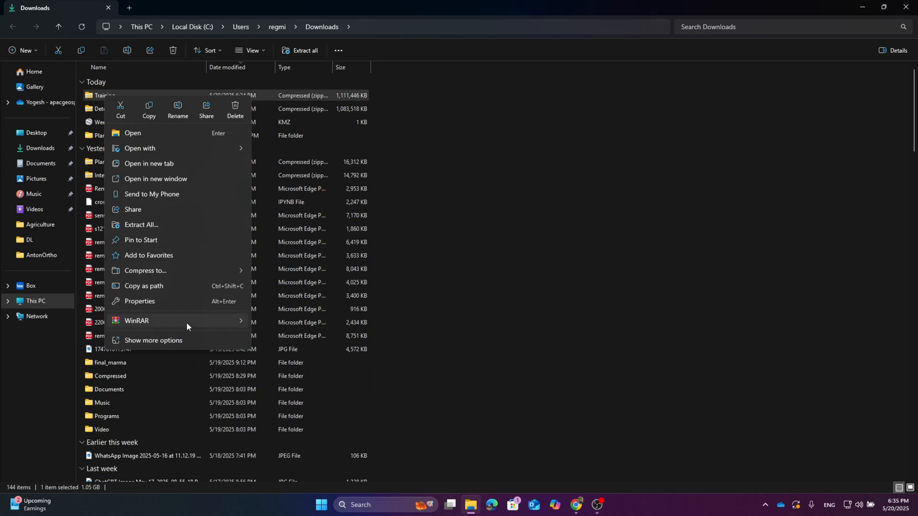
mouse_move(186, 321)
left_click(289, 334)
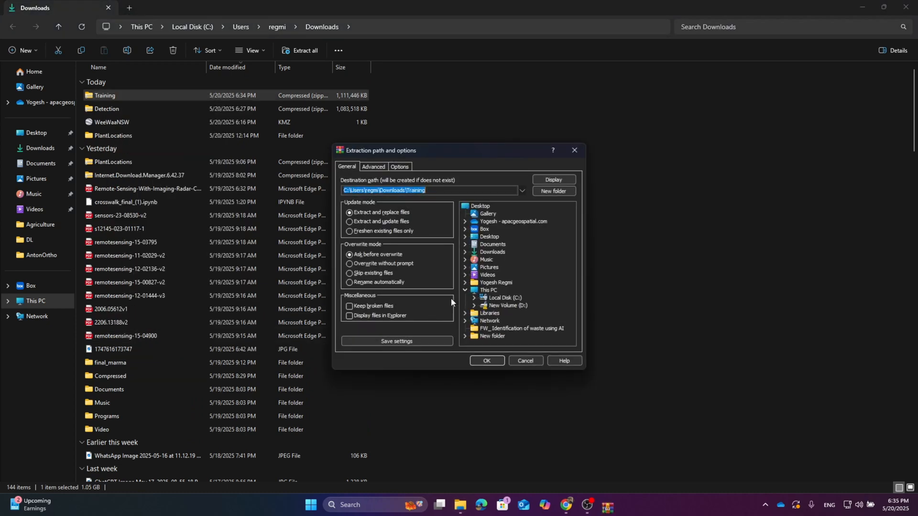
left_click(486, 362)
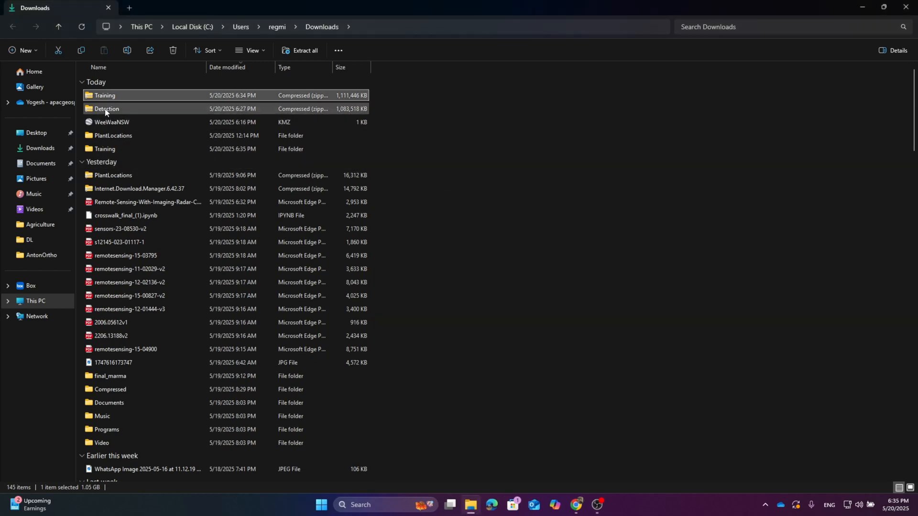
Step: Extract the Detection archive with WinRAR into a Detection folder within Downloads
left_click(106, 110)
right_click(106, 110)
mouse_move(177, 329)
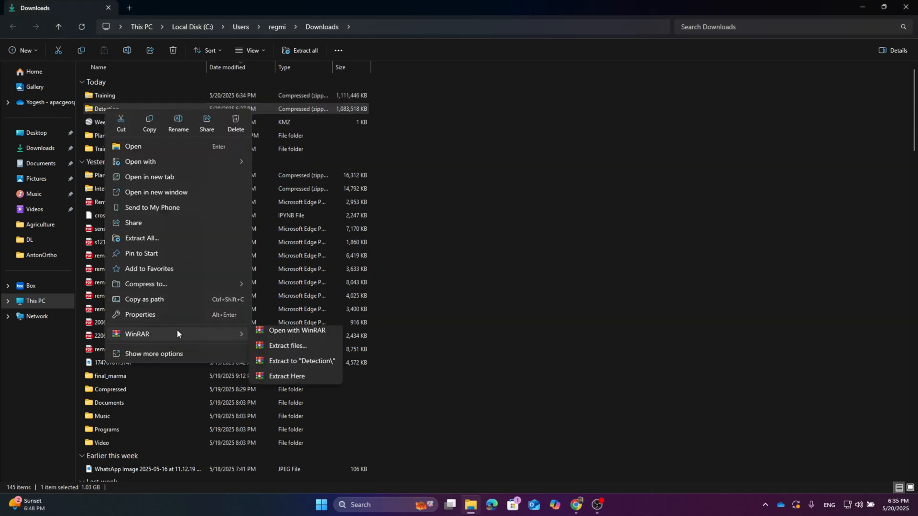
left_click(296, 351)
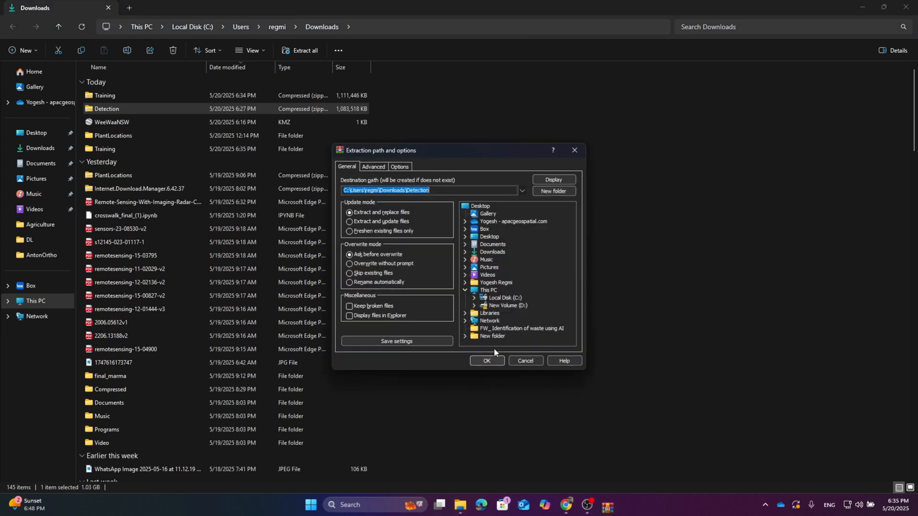
left_click(487, 360)
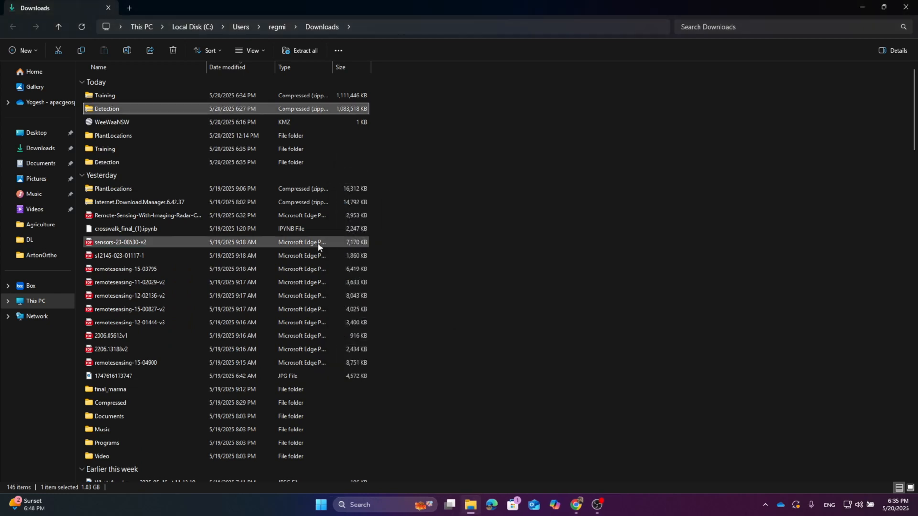
Step: Delete the Training and Detection zip archives, keeping the extracted folders
left_click(113, 97)
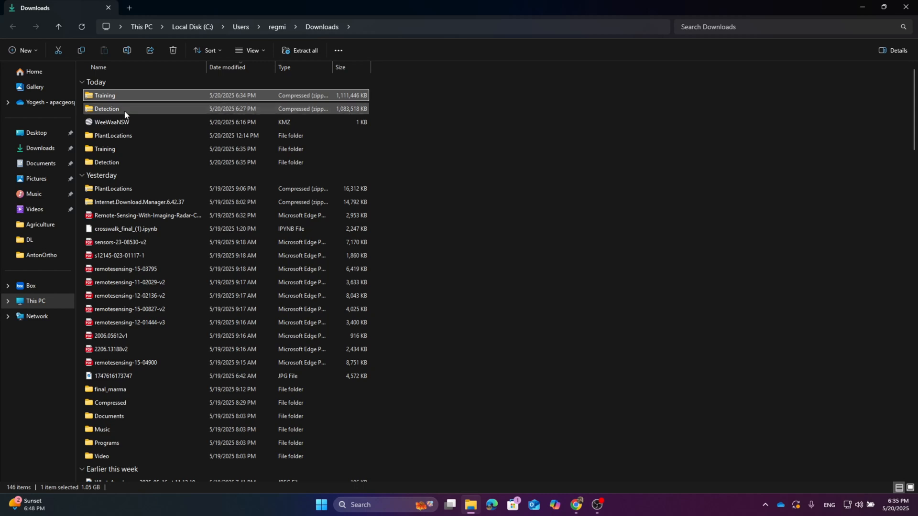
left_click(122, 112, "ctrl")
key("Delete")
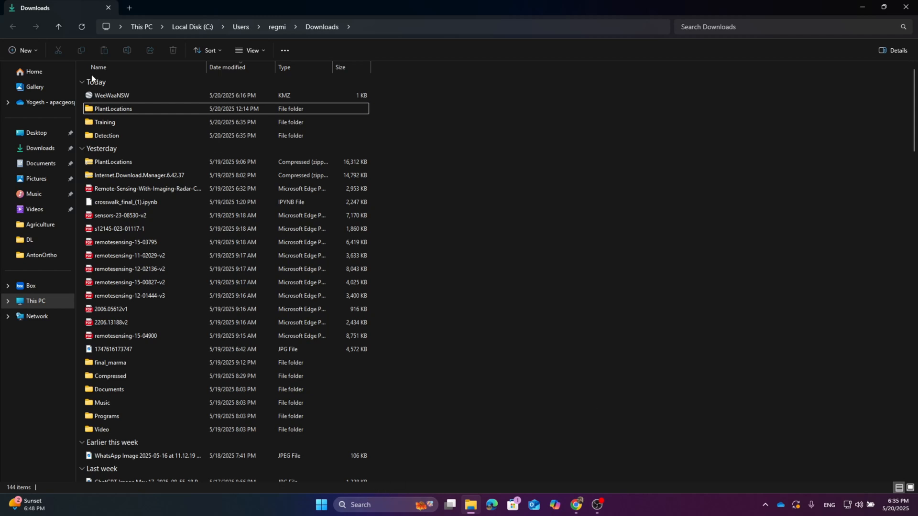
Step: Inspect the contents of the extracted SAFE folder inside Training and return to Downloads
double_click(110, 123)
double_click(128, 97)
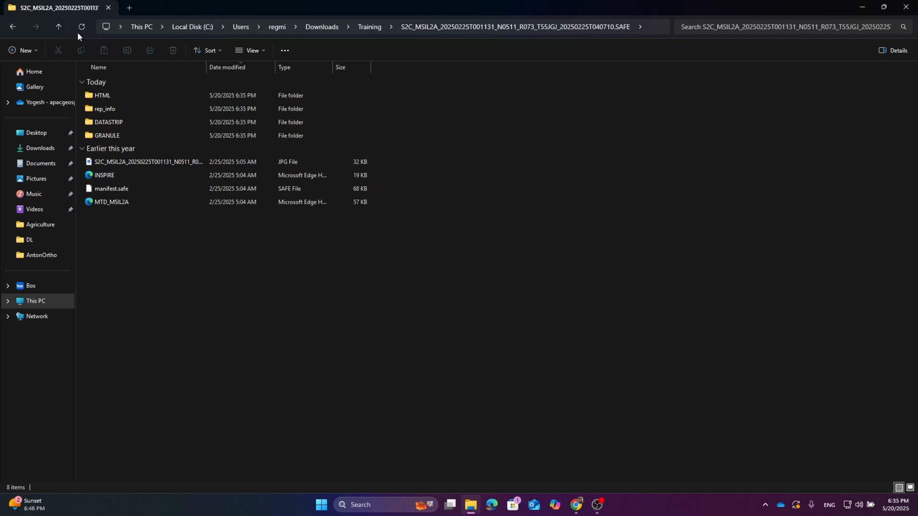
double_click(57, 27)
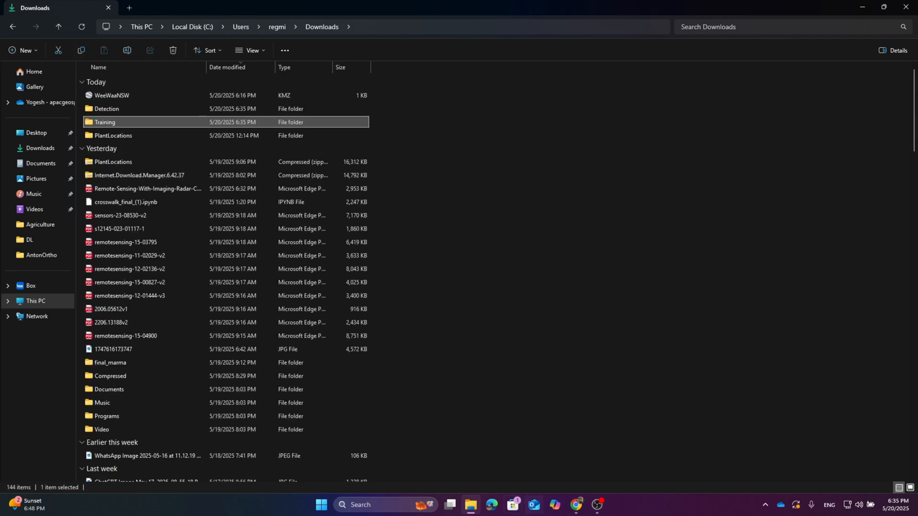
Step: Search Windows for envi and launch ENVI 6.1
left_click(395, 504)
type("e")
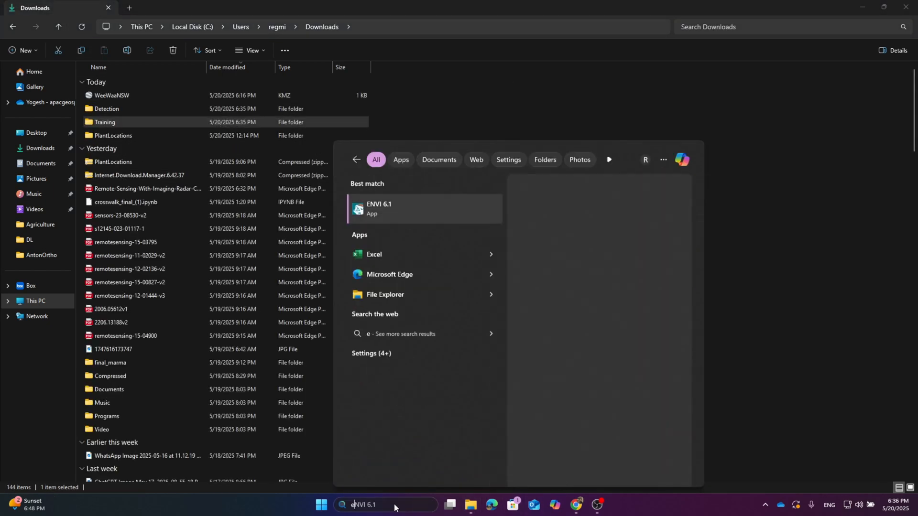
type("nvi")
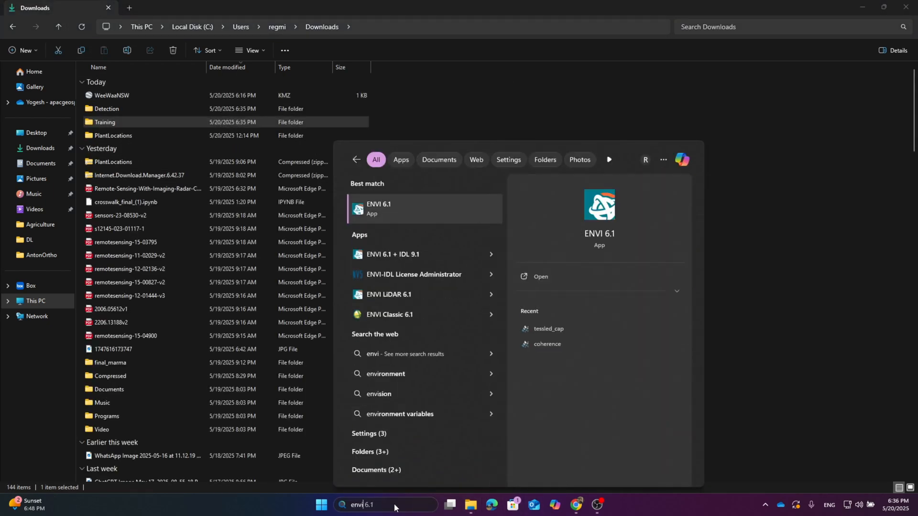
left_click(404, 212)
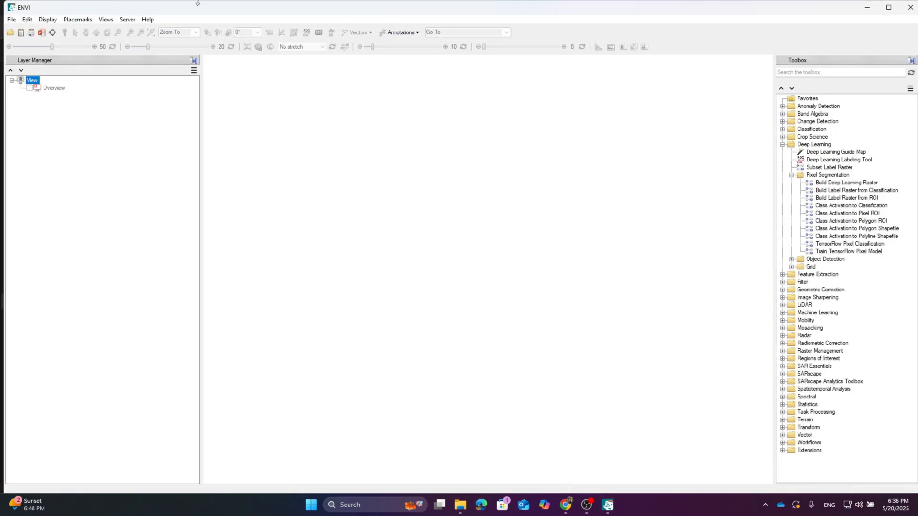
Step: Maximize the window, start opening a file from the Data Manager, and browse to the Downloads folder
left_click(891, 8)
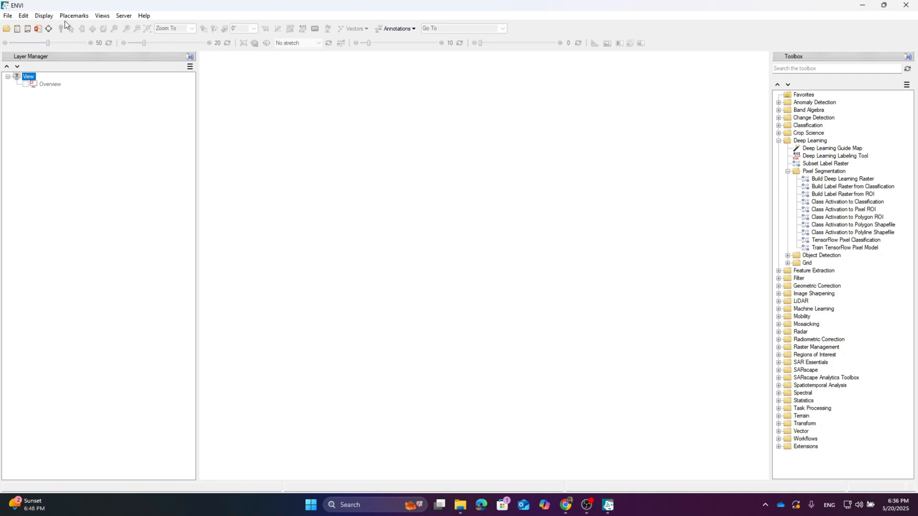
left_click(17, 28)
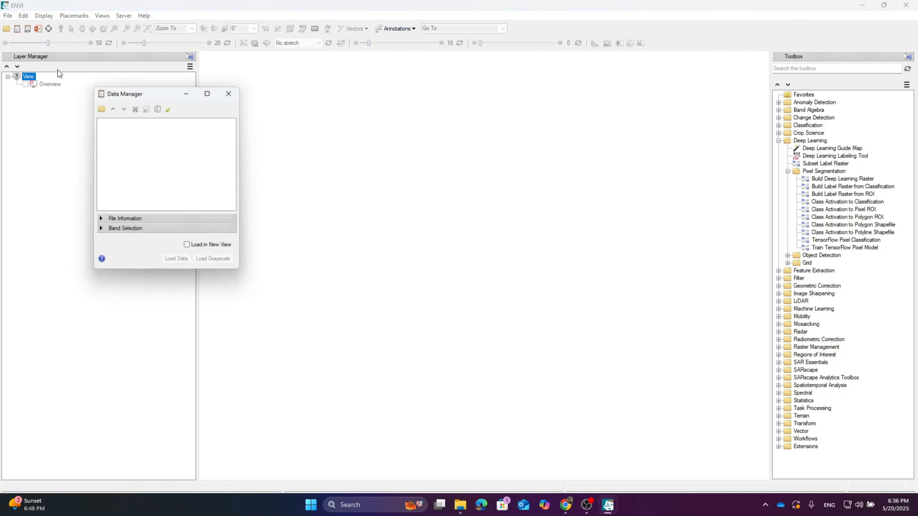
left_click(100, 108)
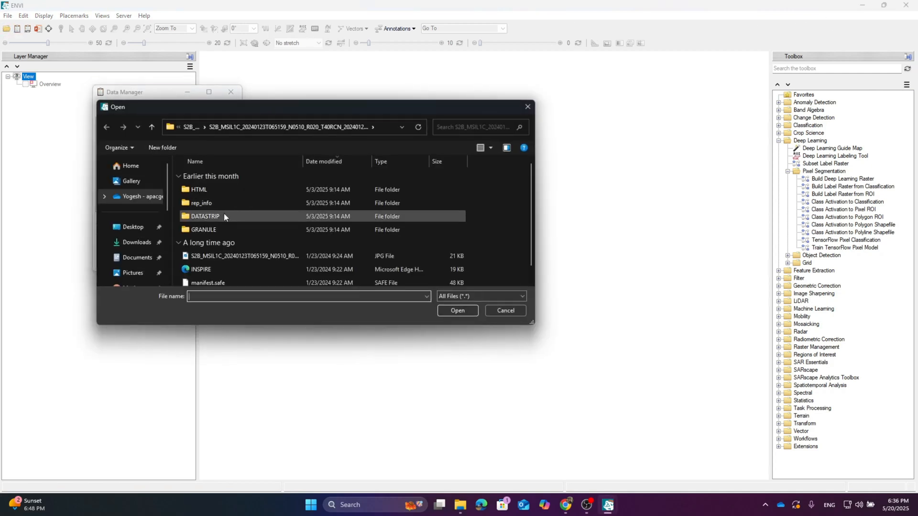
left_click(153, 128)
left_click(152, 128)
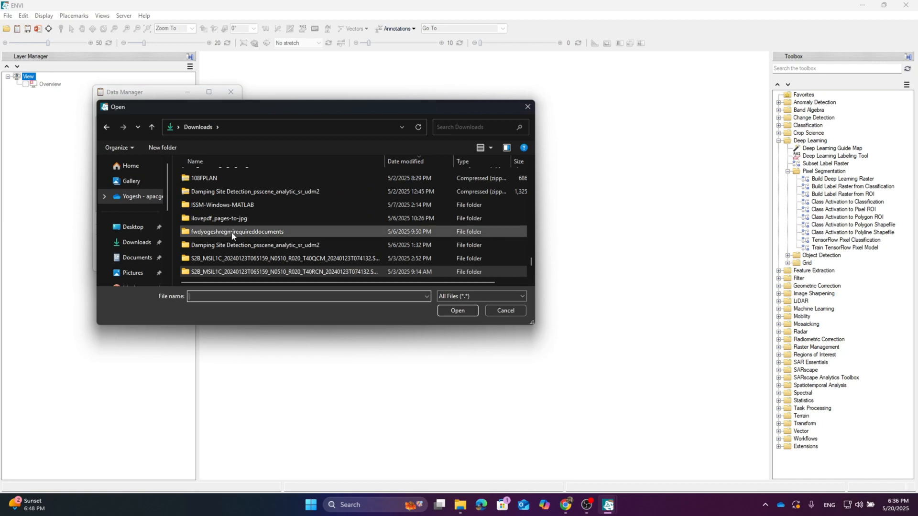
scroll(235, 233, "up", 10)
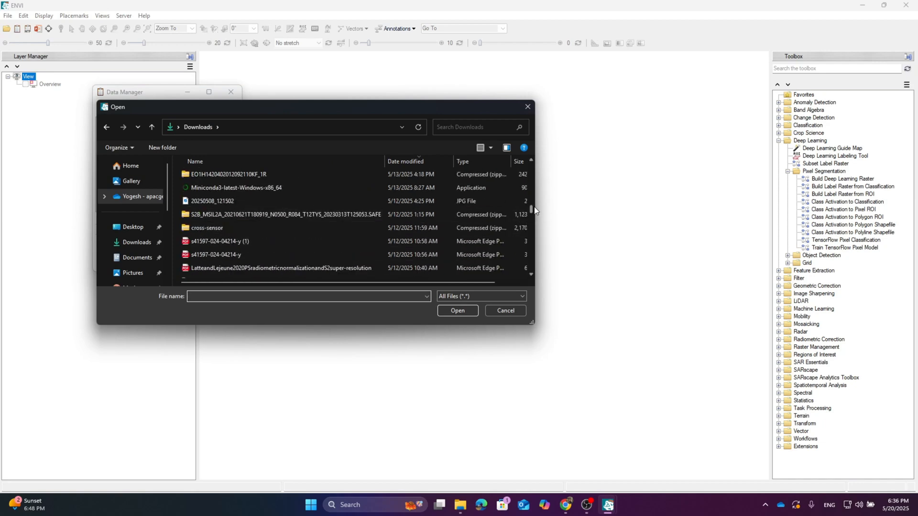
left_click_drag(532, 210, 531, 165)
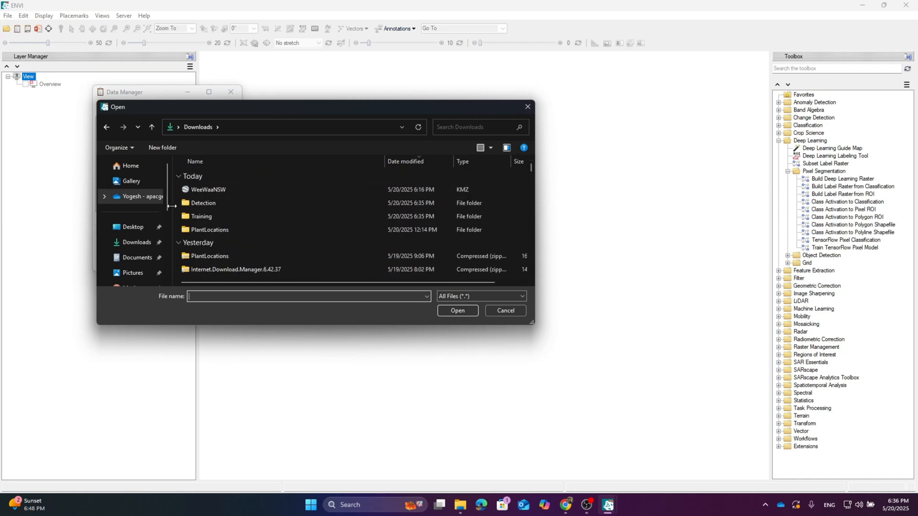
Step: Open the MTD_MSIL2A metadata file from the S2C_MSIL2A_20250225 SAFE folder inside Training
double_click(201, 217)
double_click(221, 190)
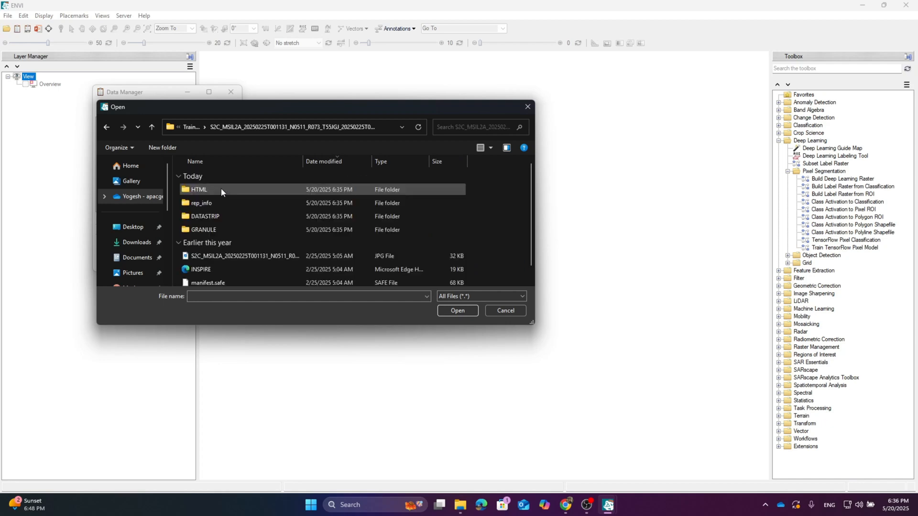
scroll(247, 214, "down", 1)
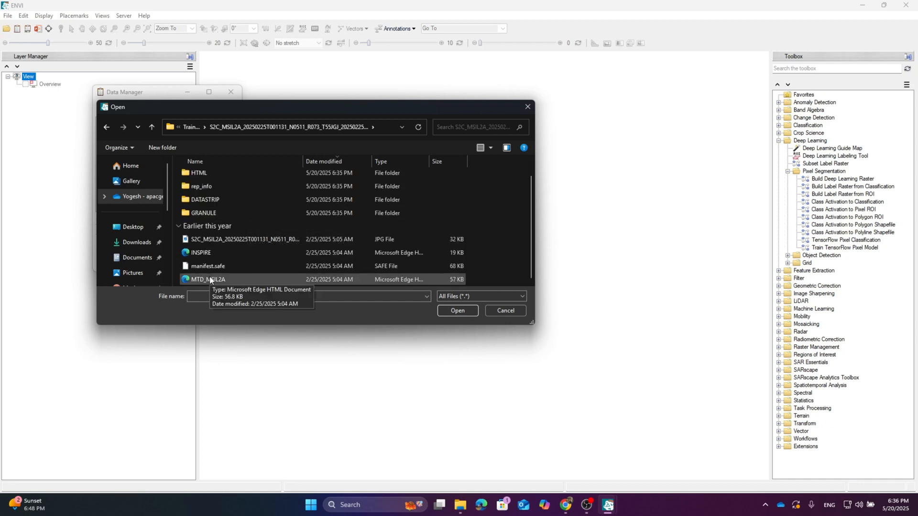
left_click(211, 280)
left_click(454, 311)
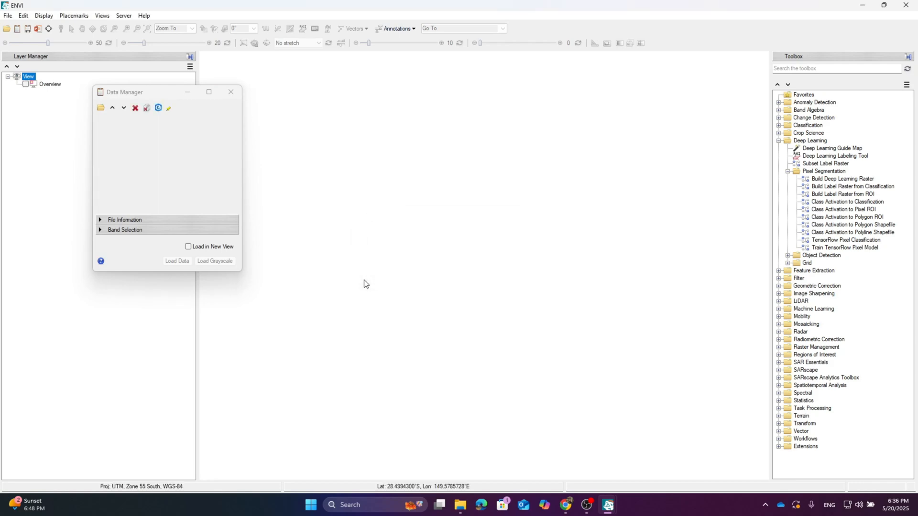
Step: Examine the water reservoirs and surrounding fields across the loaded 10 m Sentinel-2 image
scroll(431, 251, "down", 6)
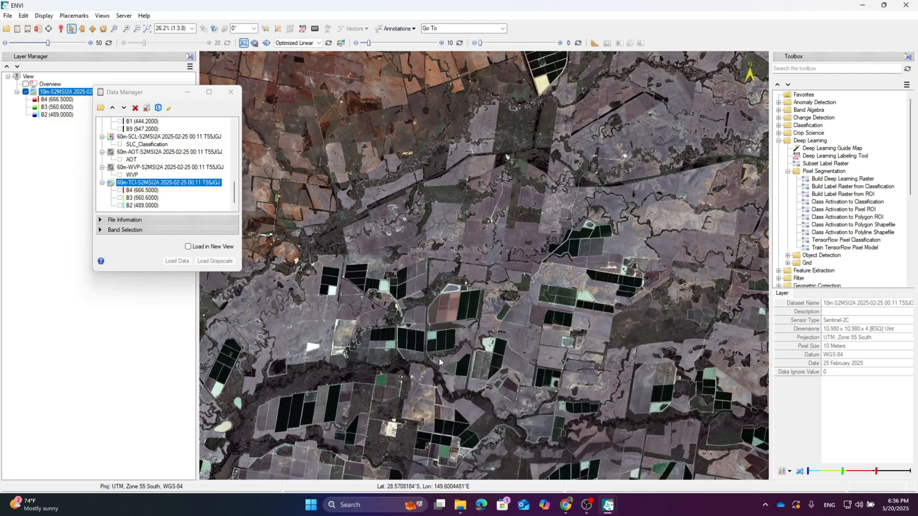
scroll(488, 278, "up", 6)
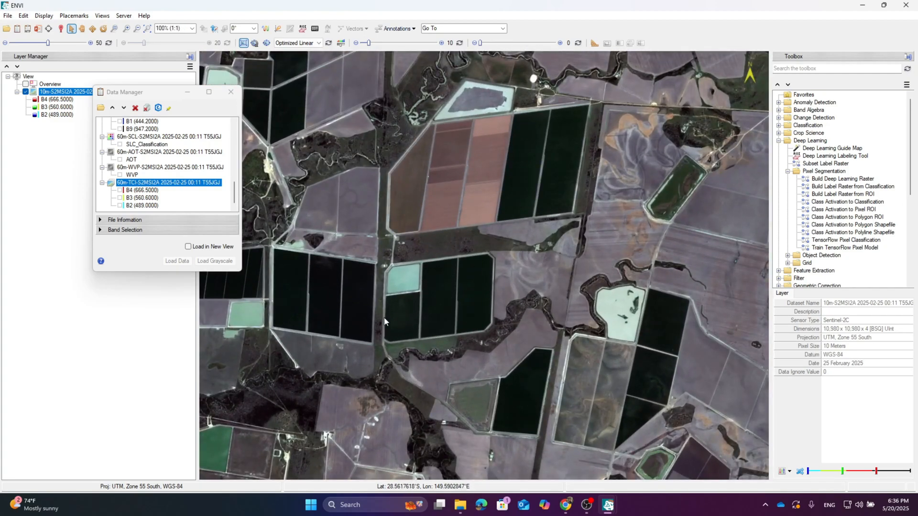
left_click_drag(585, 275, 558, 242)
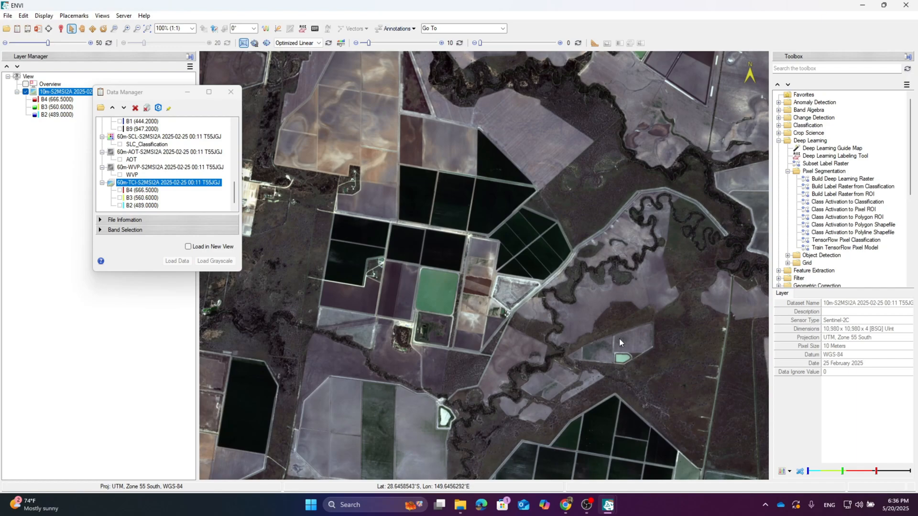
left_click_drag(618, 339, 405, 370)
scroll(361, 342, "down", 1)
left_click_drag(362, 342, 564, 259)
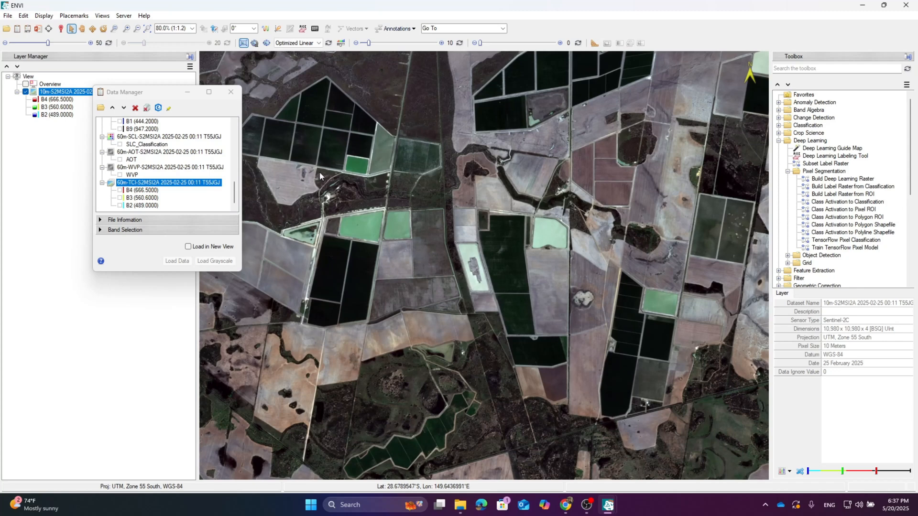
Step: Close the Data Manager and create a polygon vector layer named Water based on the 10m-S2MSI2A raster
left_click(230, 92)
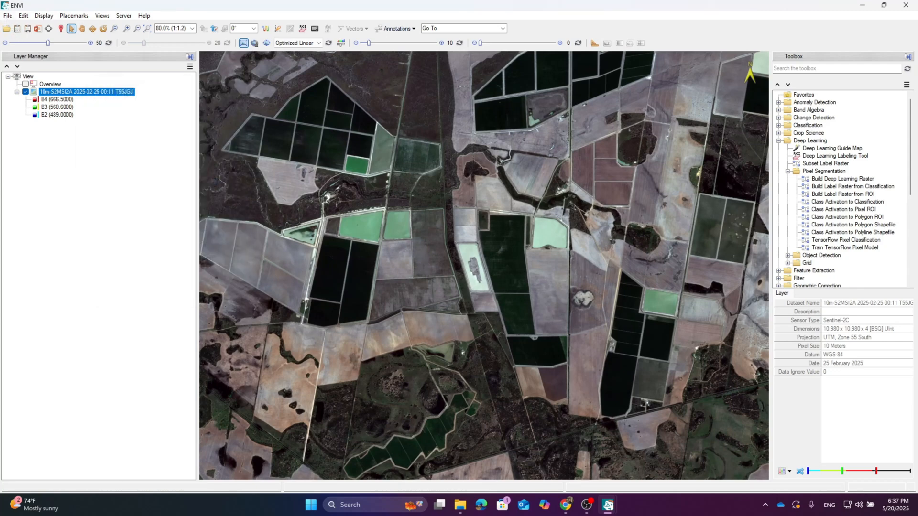
left_click(8, 16)
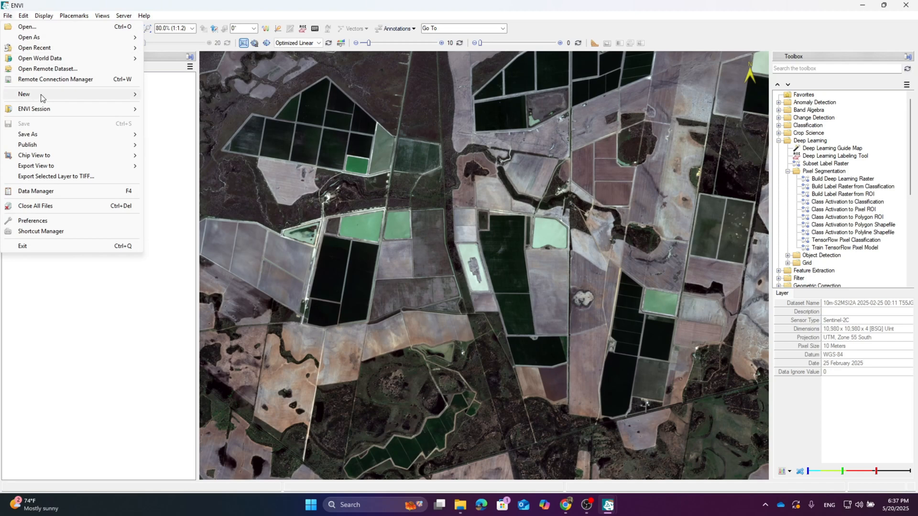
mouse_move(41, 94)
left_click(187, 94)
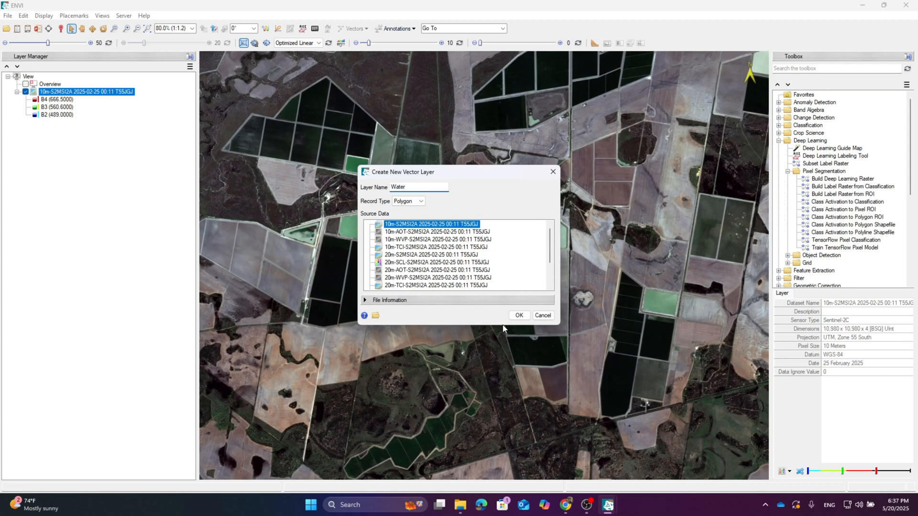
left_click(520, 316)
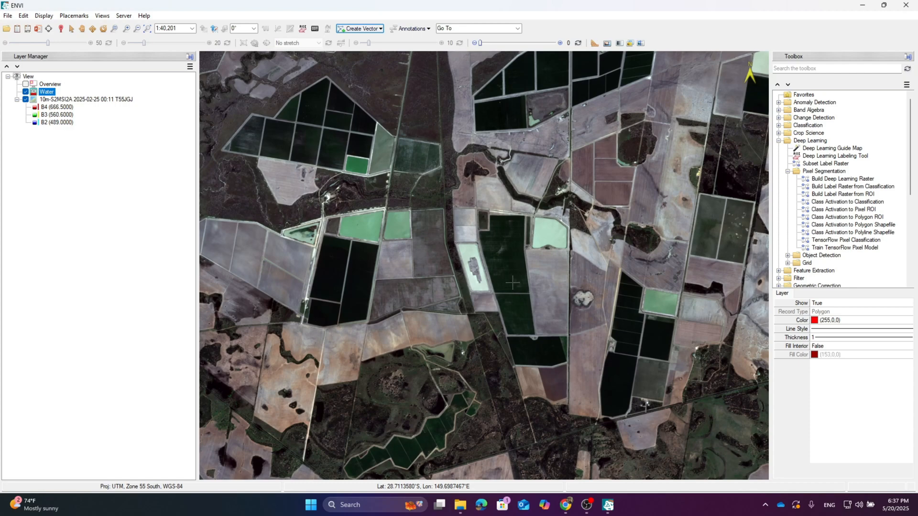
Step: Trace the pale green reservoir with the notched southern edge as a Water polygon and accept it
scroll(474, 256, "up", 5)
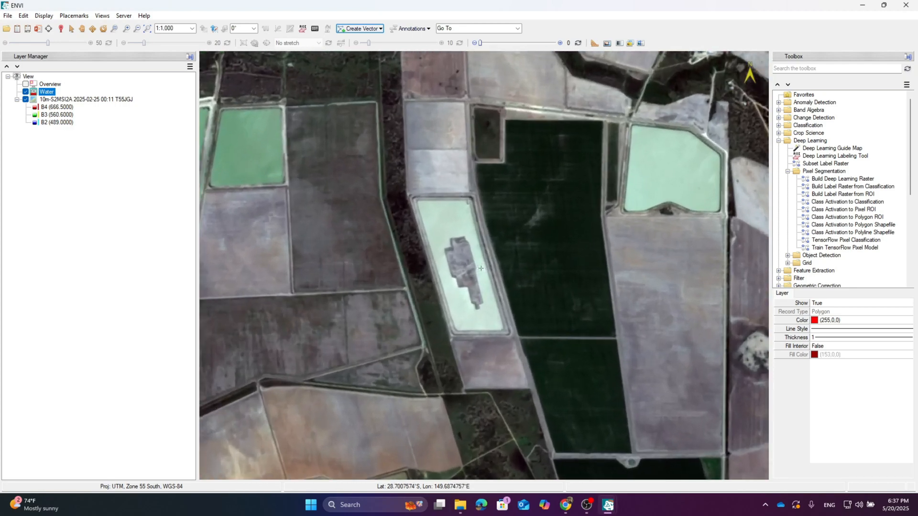
scroll(457, 246, "down", 4)
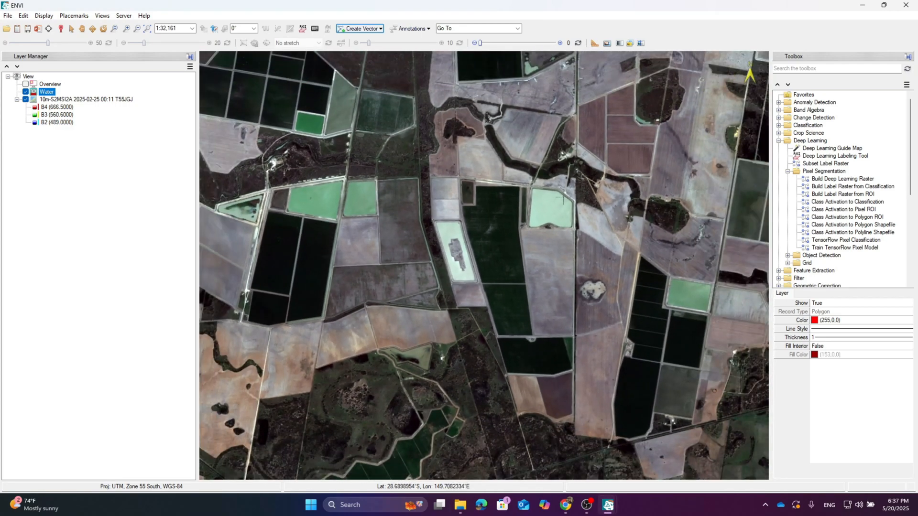
scroll(552, 230, "up", 5)
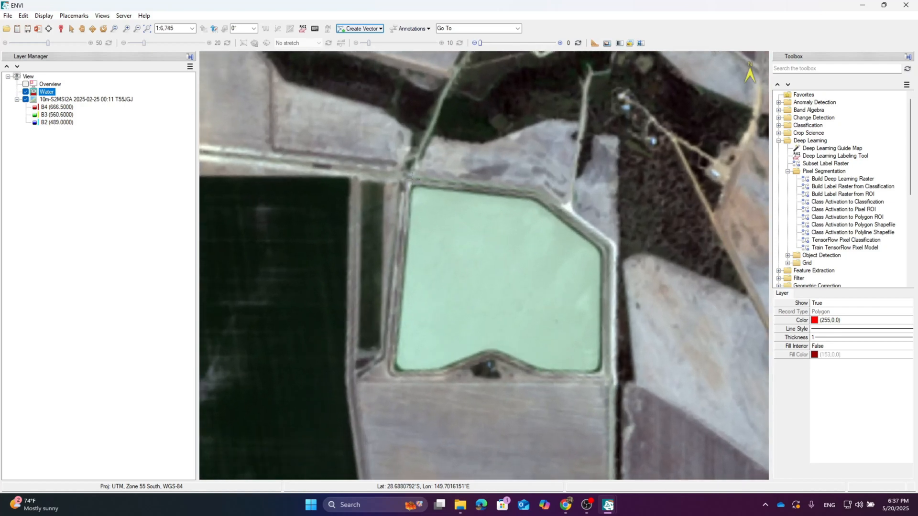
left_click(412, 189)
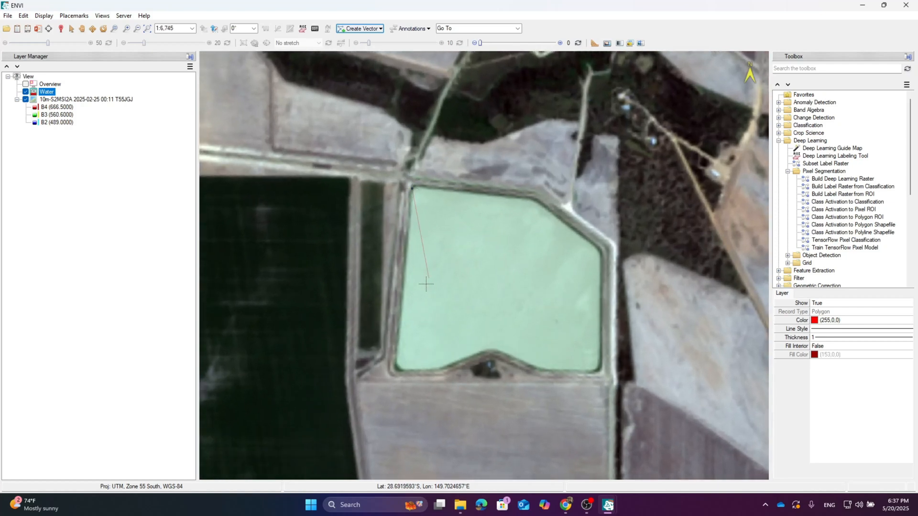
left_click(396, 365)
left_click(398, 366)
left_click(410, 369)
right_click(534, 201)
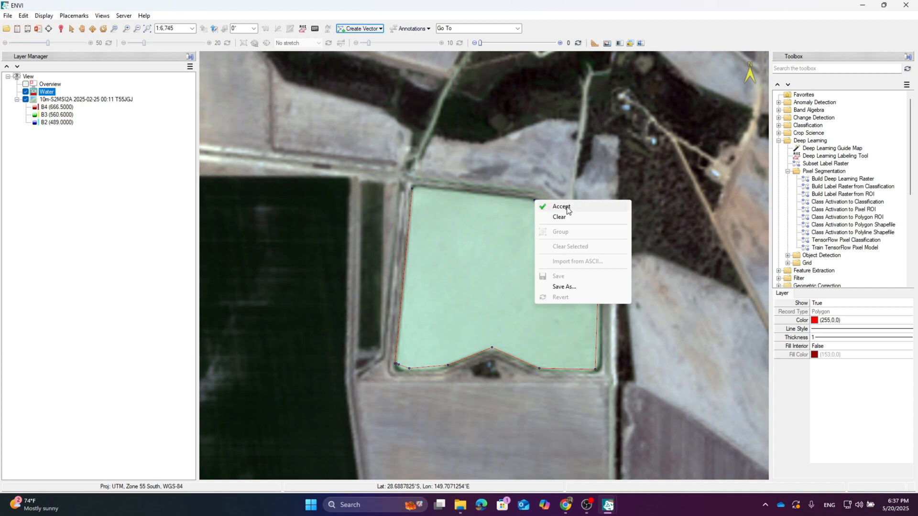
left_click(554, 203)
Step: Set the Water layer's line thickness to 2
scroll(571, 205, "down", 2)
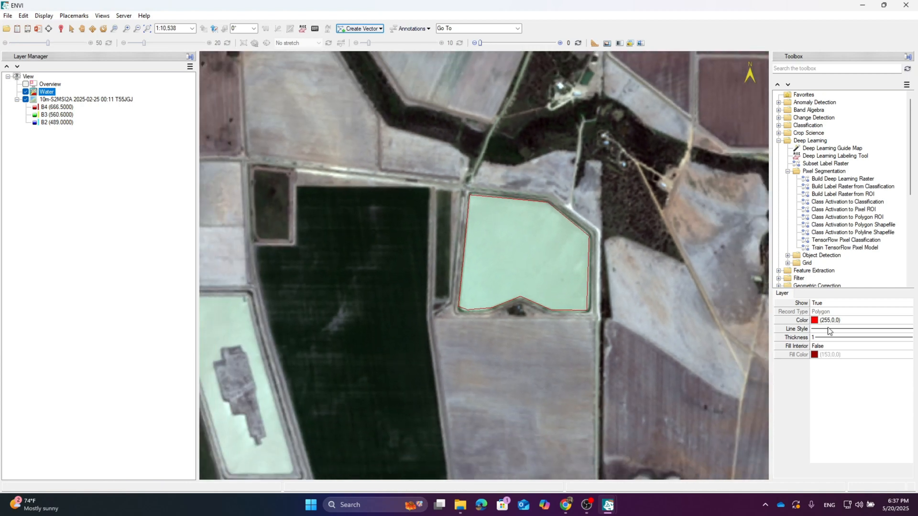
left_click(851, 338)
left_click(909, 338)
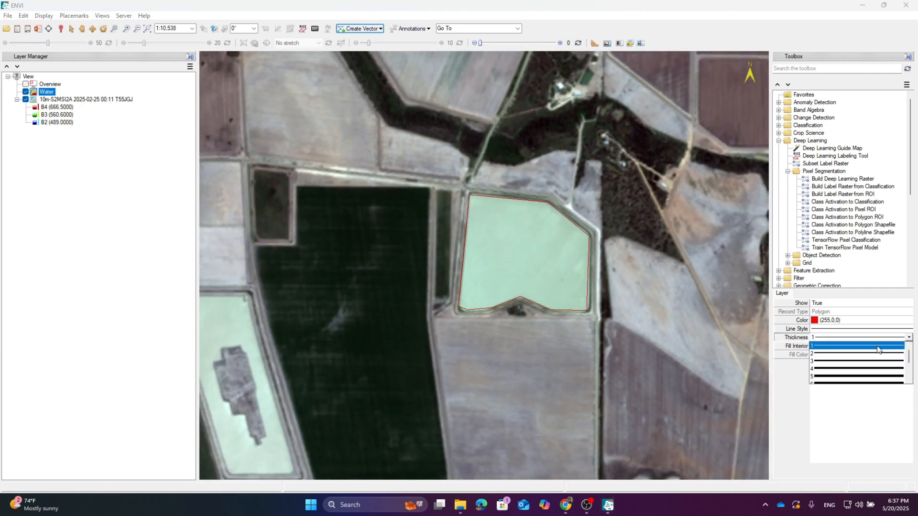
left_click(824, 354)
Step: Digitize more Water polygons around the neighbouring reservoirs, including the pale trapezoidal one above the dark field
scroll(495, 224, "up", 2)
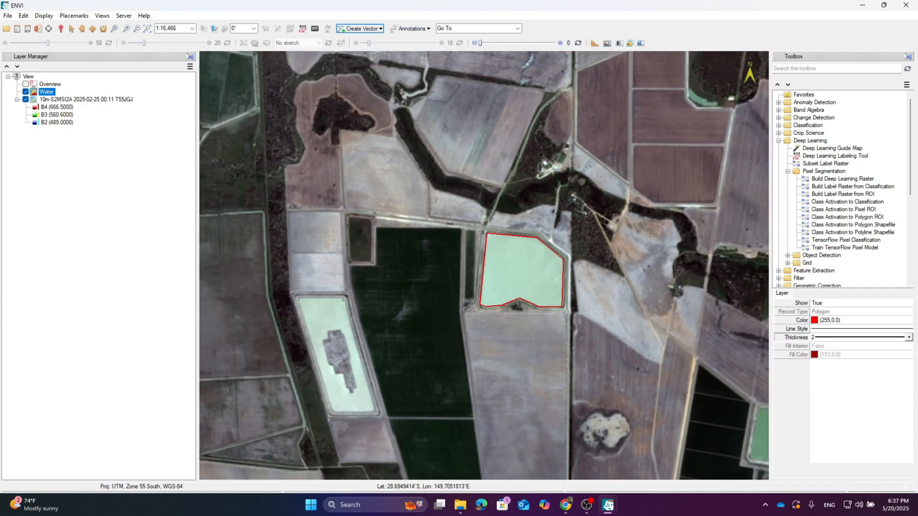
left_click(496, 223)
left_click(683, 253)
left_click(664, 375)
left_click(477, 340)
scroll(376, 256, "down", 7)
scroll(514, 287, "up", 7)
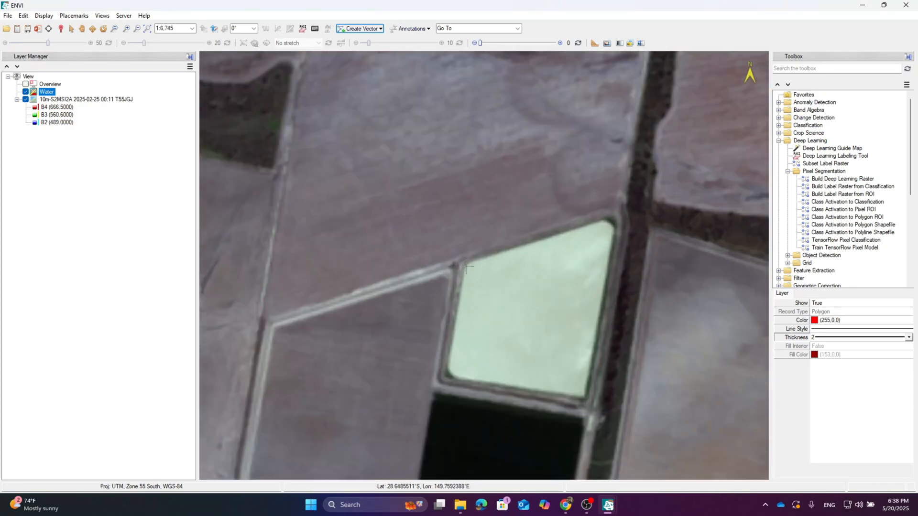
scroll(574, 302, "down", 5)
scroll(574, 302, "up", 6)
left_click(580, 417)
scroll(537, 342, "down", 5)
Step: Trace the green reservoir containing a grey island, routing the Water polygon boundary around the island to exclude it
left_click(516, 195)
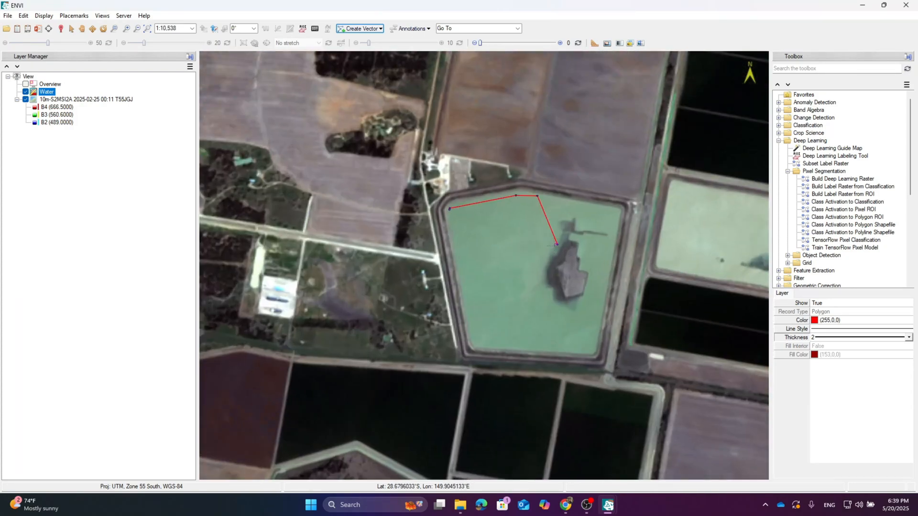
left_click(542, 262)
left_click(546, 291)
left_click(564, 301)
left_click(584, 300)
left_click(605, 239)
left_click(573, 221)
scroll(526, 306, "down", 5)
Step: Outline the rectangular green reservoirs among the dark crop fields as Water polygons
left_click(563, 370)
scroll(560, 287, "down", 5)
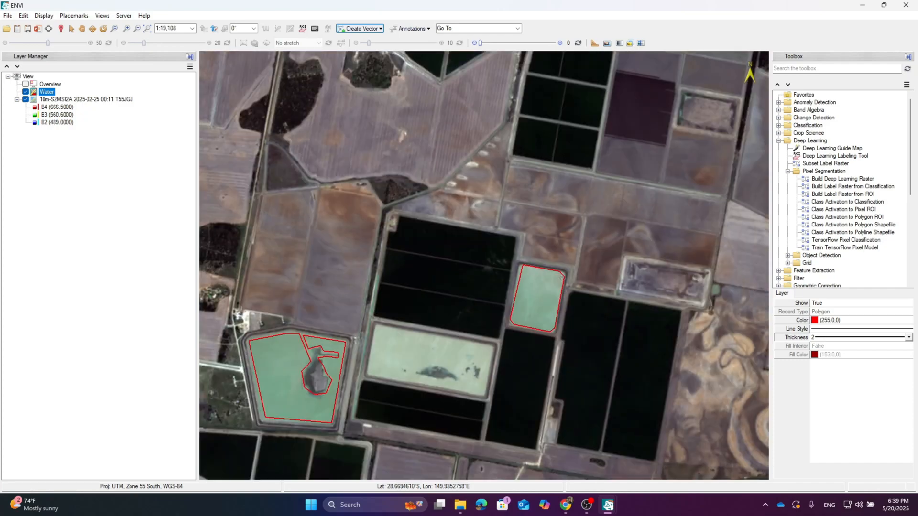
scroll(484, 265, "up", 5)
left_click(368, 308)
left_click(556, 339)
left_click(564, 296)
scroll(483, 265, "down", 5)
scroll(484, 265, "down", 6)
scroll(484, 265, "up", 5)
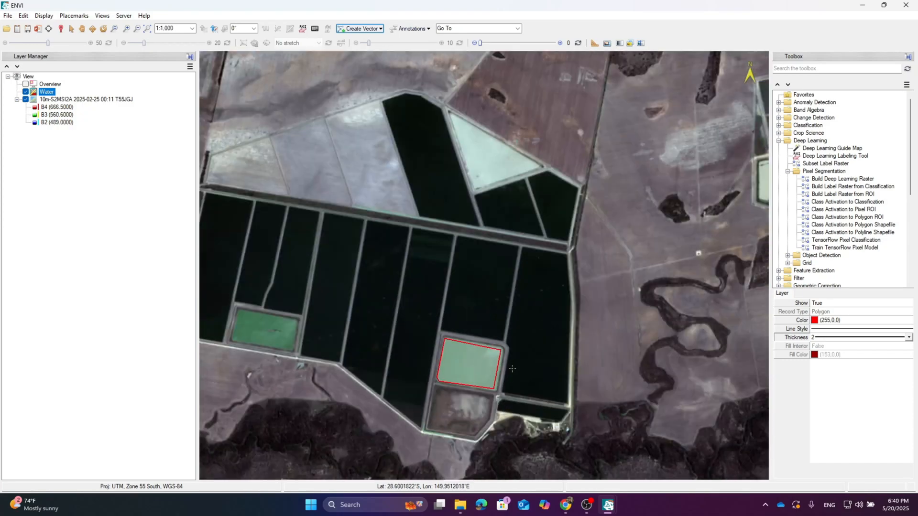
Step: Add Water polygons for the reservoirs farther north of the rectangular green pond
scroll(483, 266, "down", 2)
left_click_drag(607, 172, 442, 262)
scroll(484, 265, "up", 5)
left_click(585, 266)
left_click(483, 391)
left_click(466, 226)
left_click(415, 307)
left_click(442, 350)
scroll(484, 266, "down", 5)
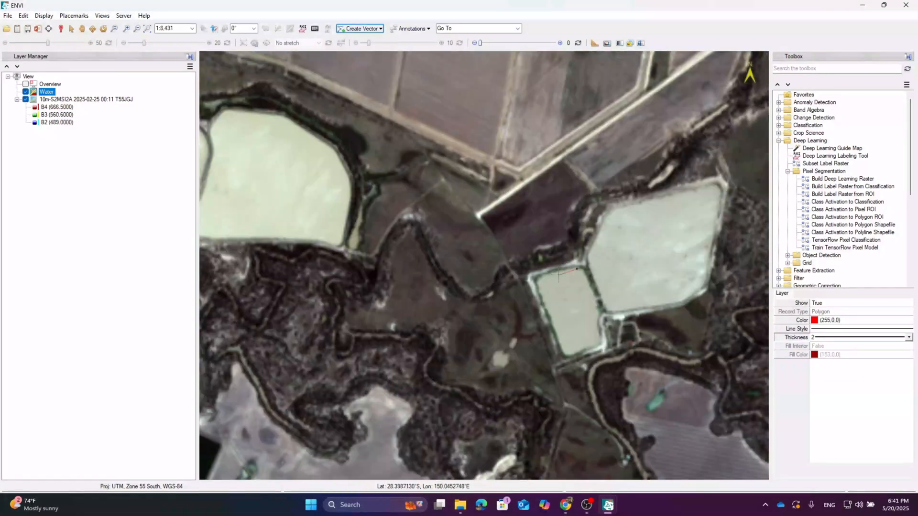
Step: Trace the small pale four-sided pond and the larger rounded reservoir west of it as Water polygons
left_click(622, 277)
left_click(529, 300)
scroll(484, 266, "down", 5)
scroll(483, 266, "up", 5)
left_click(453, 245)
left_click(402, 389)
left_click(359, 229)
scroll(483, 265, "down", 5)
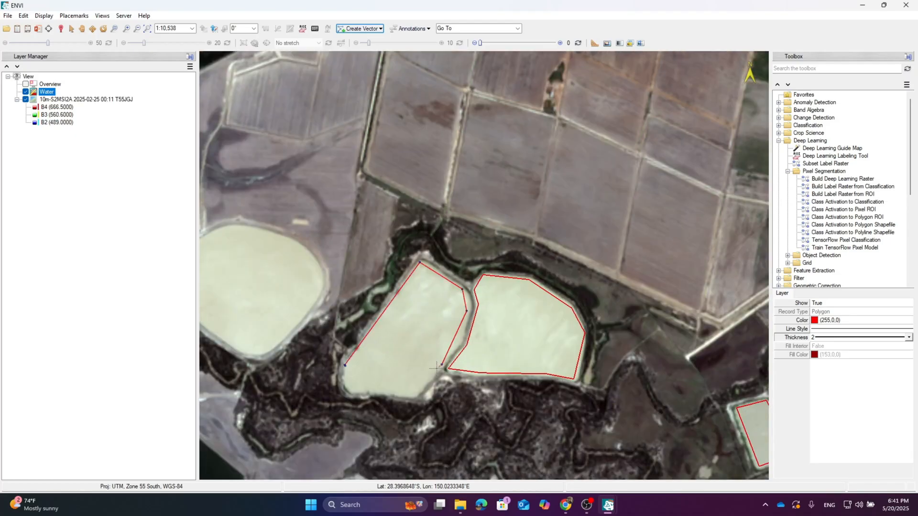
Step: Outline the adjoining western half of the twin pale reservoirs and the round reservoir beside it as Water polygons
scroll(484, 265, "up", 5)
left_click(436, 268)
left_click(371, 311)
left_click(454, 412)
scroll(484, 266, "down", 5)
left_click(368, 396)
scroll(483, 265, "down", 5)
Step: Trace the wide pale reservoir with the straight southern edge and peaked northern edge as a Water polygon
left_click(529, 389)
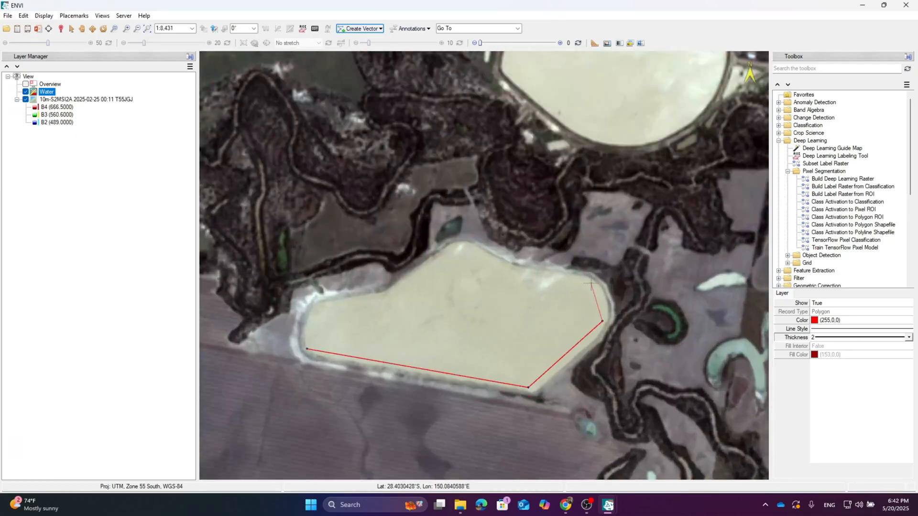
scroll(484, 265, "down", 5)
left_click(442, 233)
scroll(519, 345, "down", 5)
scroll(484, 265, "up", 5)
scroll(483, 266, "down", 5)
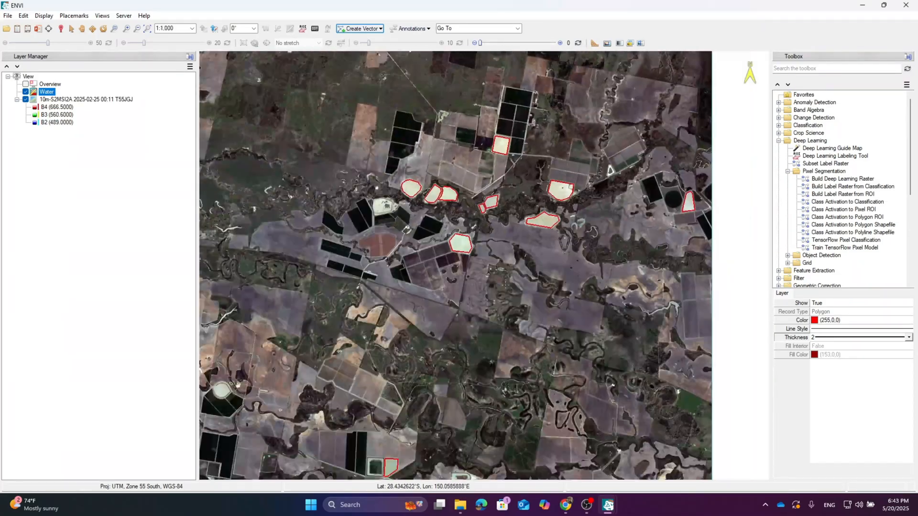
Step: Continue digitizing Water polygons around the reservoirs still untraced near the outlined northern cluster
scroll(483, 265, "up", 5)
left_click(421, 299)
left_click(456, 273)
left_click(489, 271)
left_click(507, 281)
scroll(484, 265, "down", 5)
scroll(484, 265, "up", 5)
Step: Trace the dark green four-sided pond adjoining the large pale reservoir, north-east of the circular field, as a Water polygon
left_click(396, 393)
right_click(407, 312)
left_click(425, 317)
scroll(484, 265, "down", 5)
left_click(478, 309)
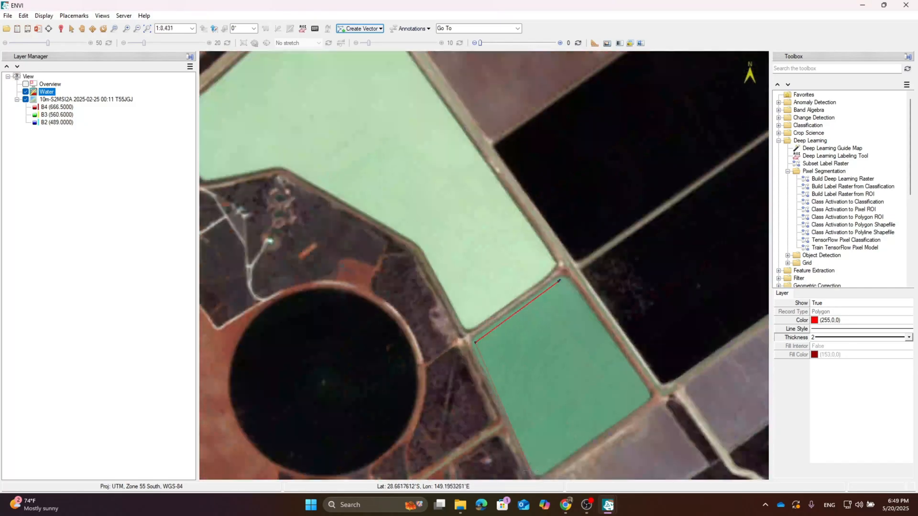
right_click(561, 195)
left_click(581, 201)
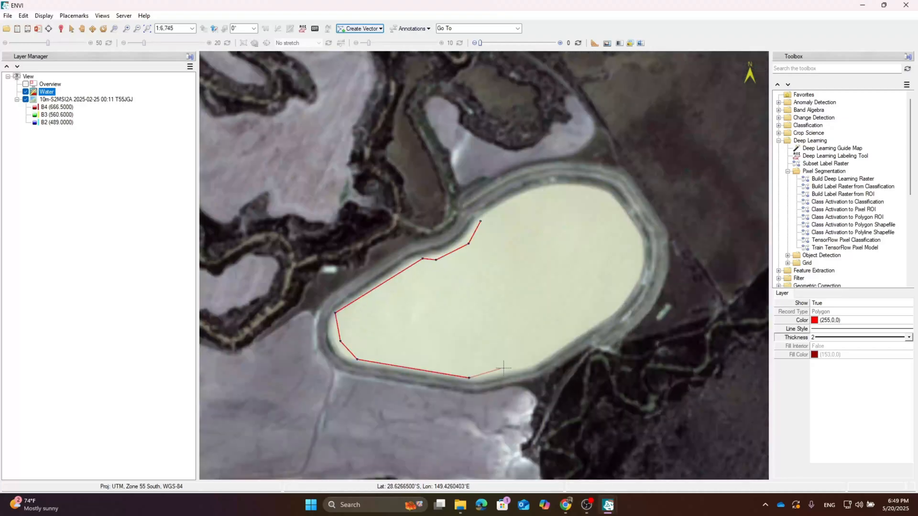
Step: Digitize Water polygons around the pale oval reservoir, the two small rectangular farm ponds and other reservoirs across the scene
scroll(471, 364, "down", 5)
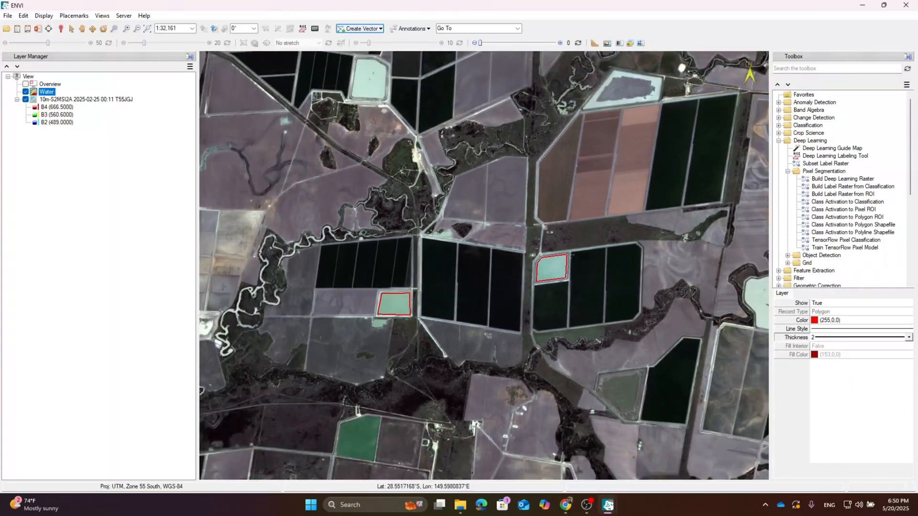
scroll(571, 254, "down", 2)
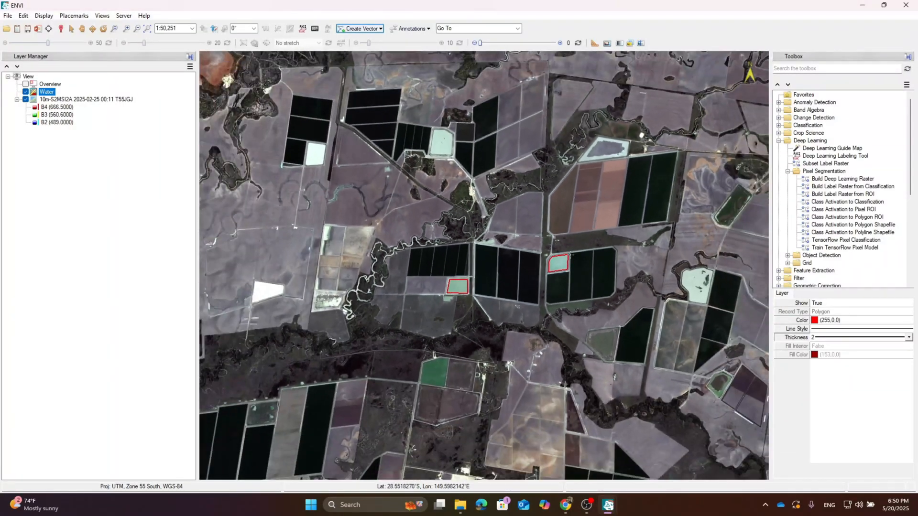
scroll(437, 367, "down", 4)
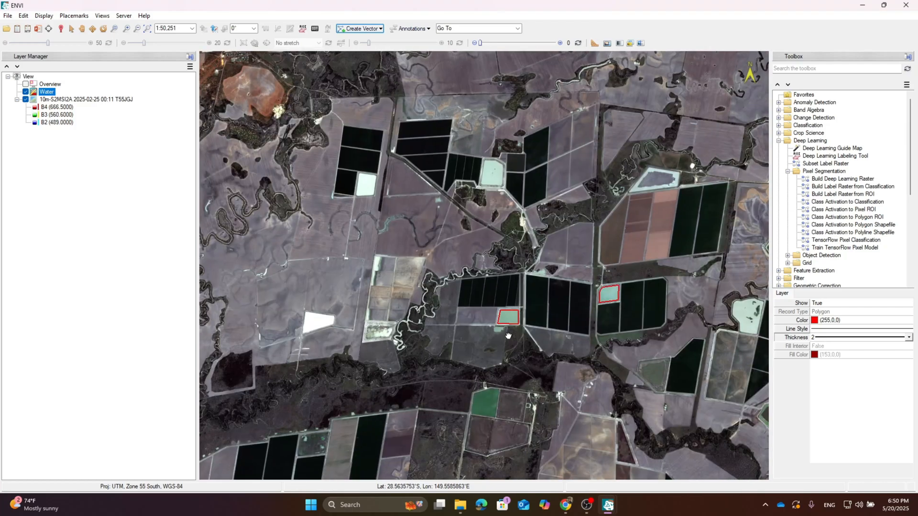
scroll(514, 331, "down", 5)
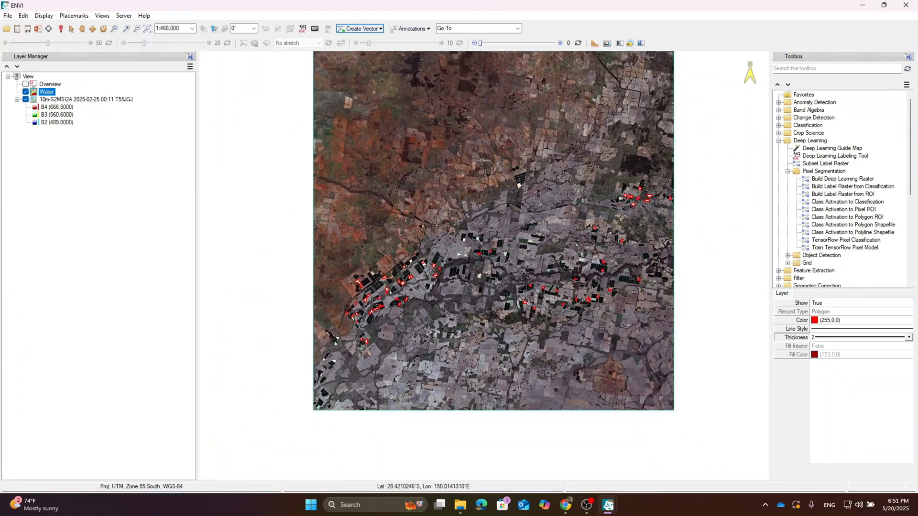
left_click_drag(626, 197, 503, 238)
right_click(540, 165)
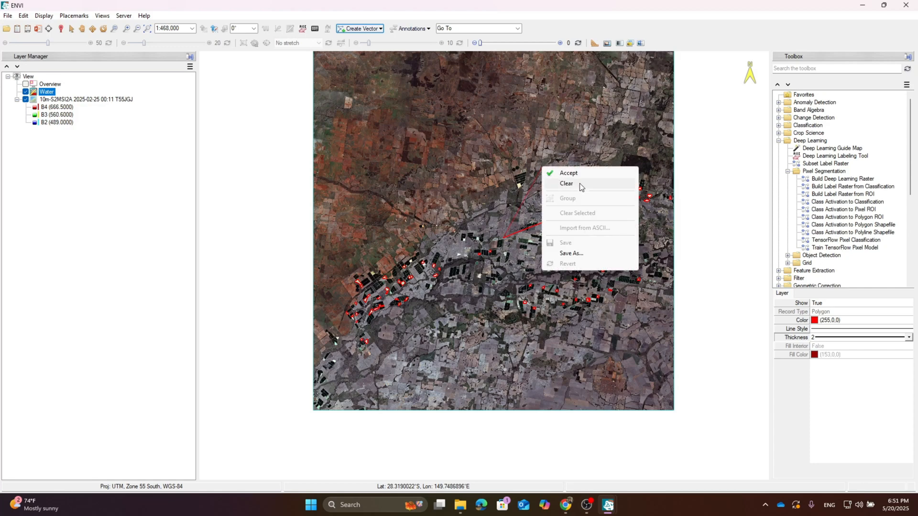
left_click(581, 186)
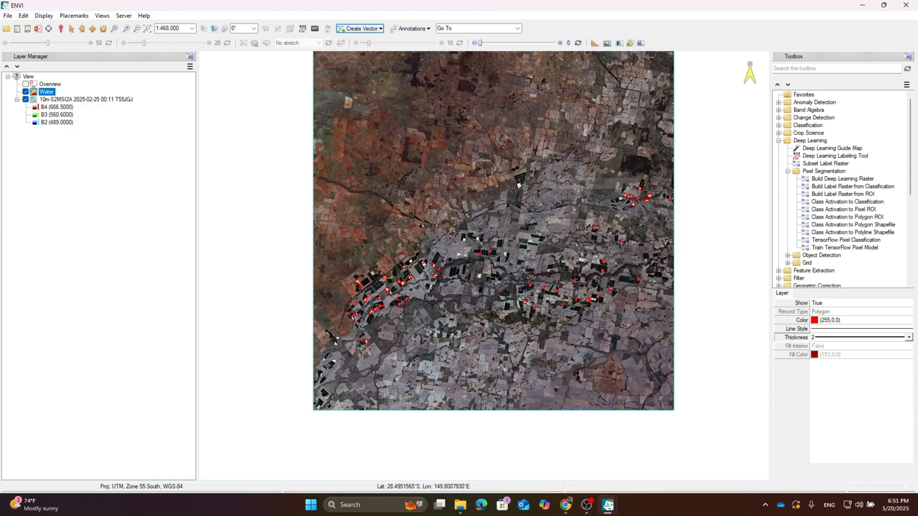
Step: Save the Water layer as the shapefile Water.shp in a new Water_detection folder inside D:\Agriculture\DL
right_click(43, 93)
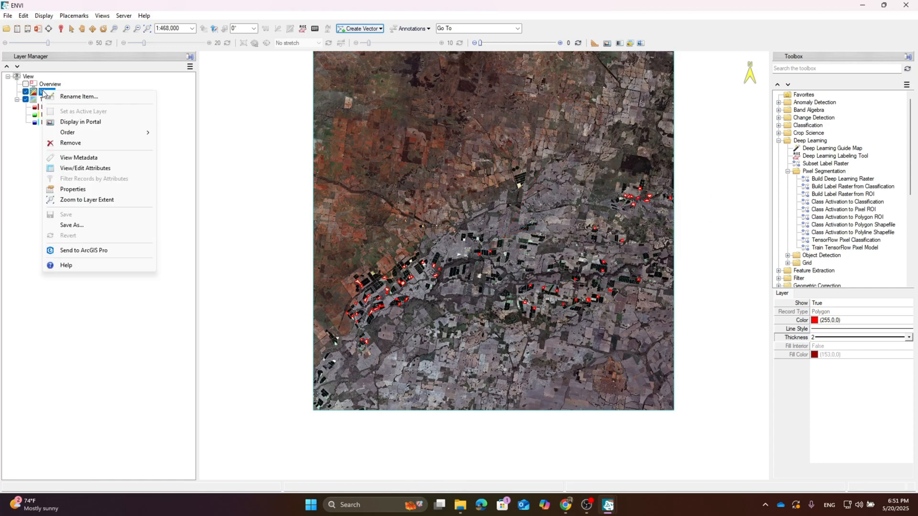
left_click(75, 230)
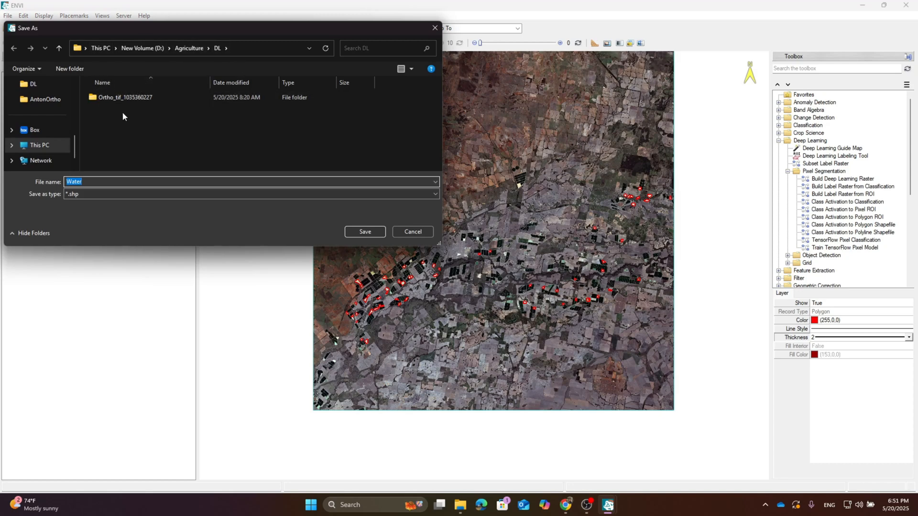
right_click(134, 127)
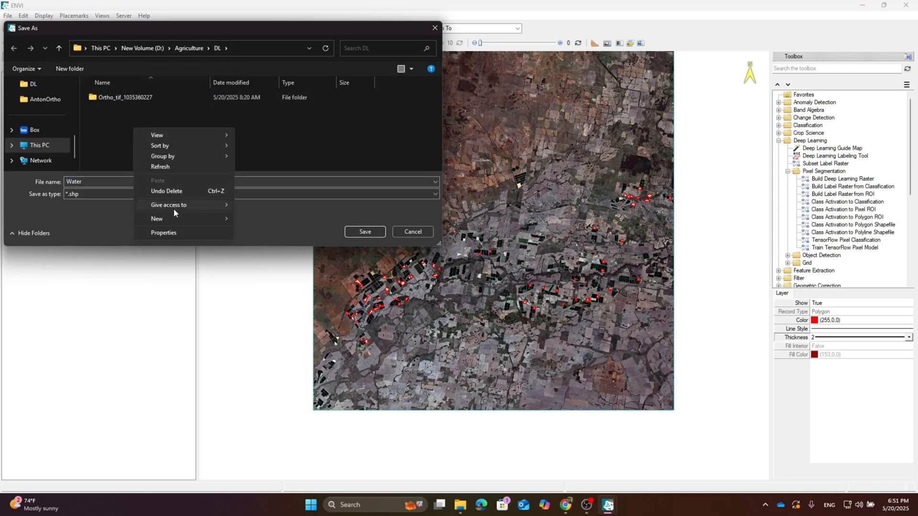
mouse_move(174, 218)
left_click(285, 217)
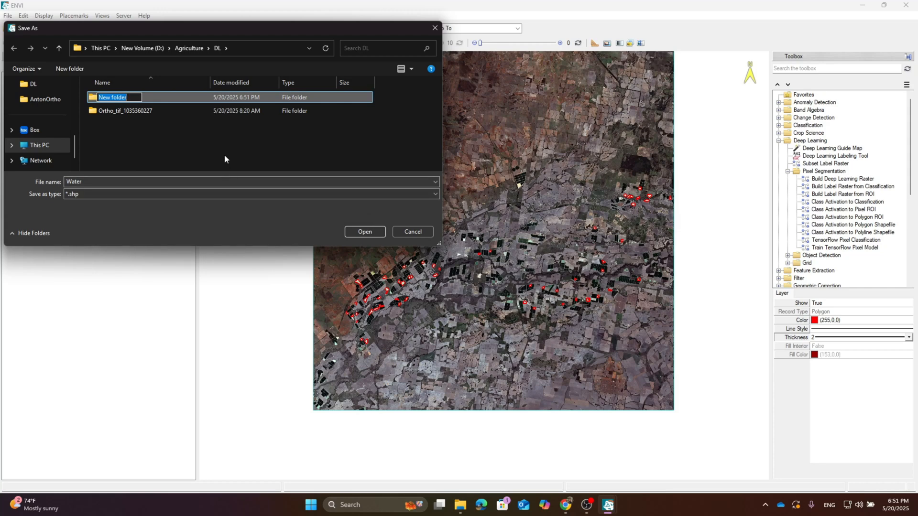
type("Water_detection")
key("Return")
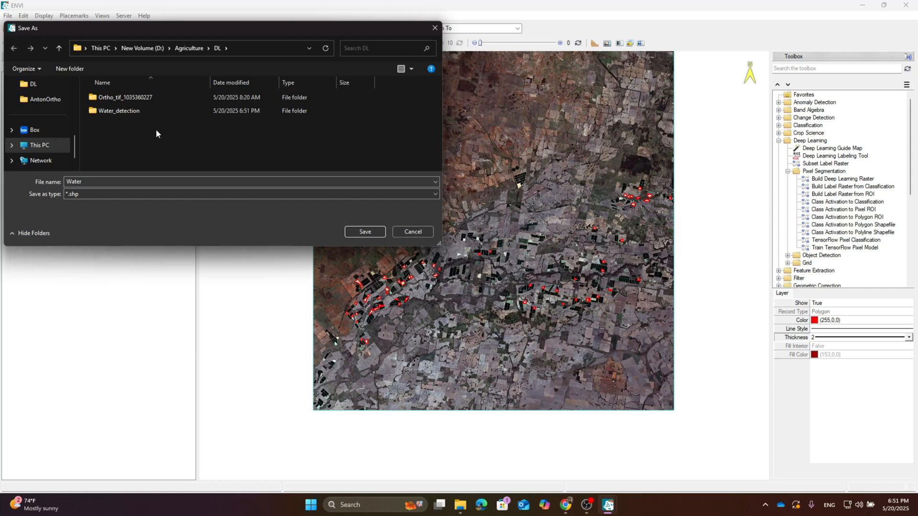
double_click(128, 114)
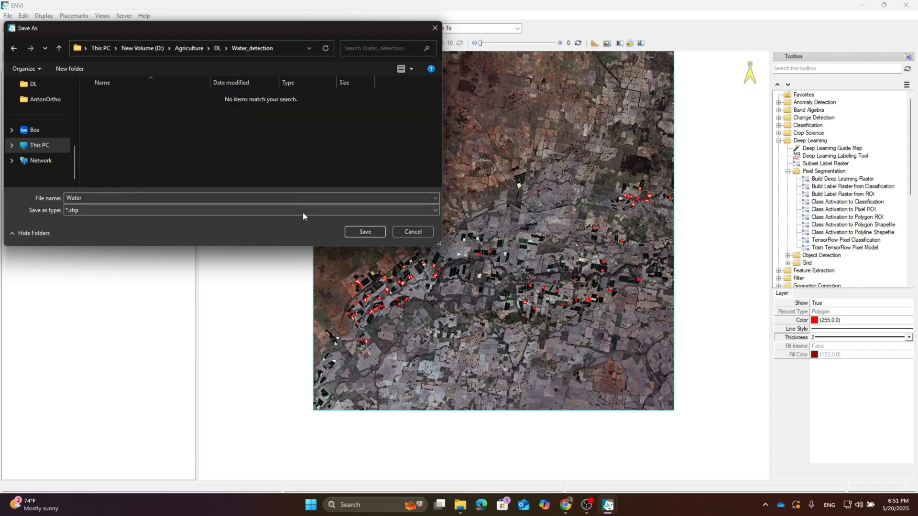
left_click(363, 231)
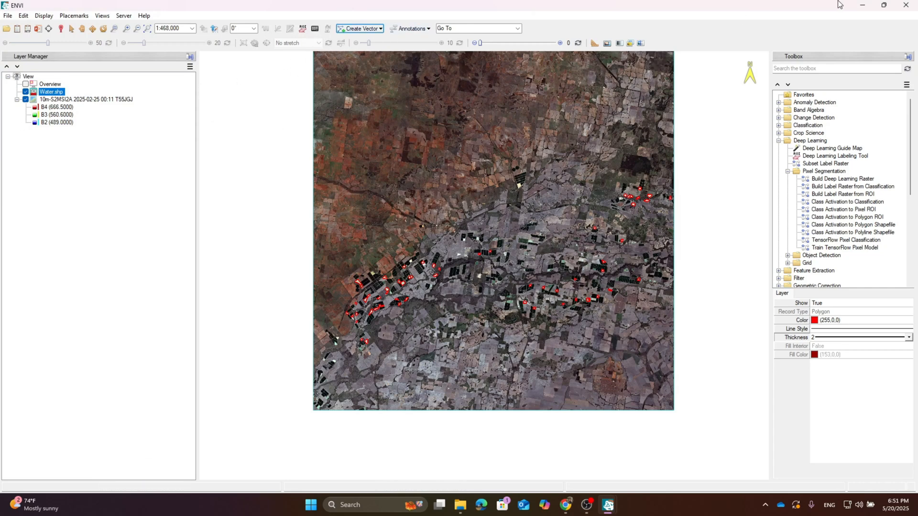
Step: Remove the Water.shp layer from the view and close its file in the Data Manager
left_click(905, 6)
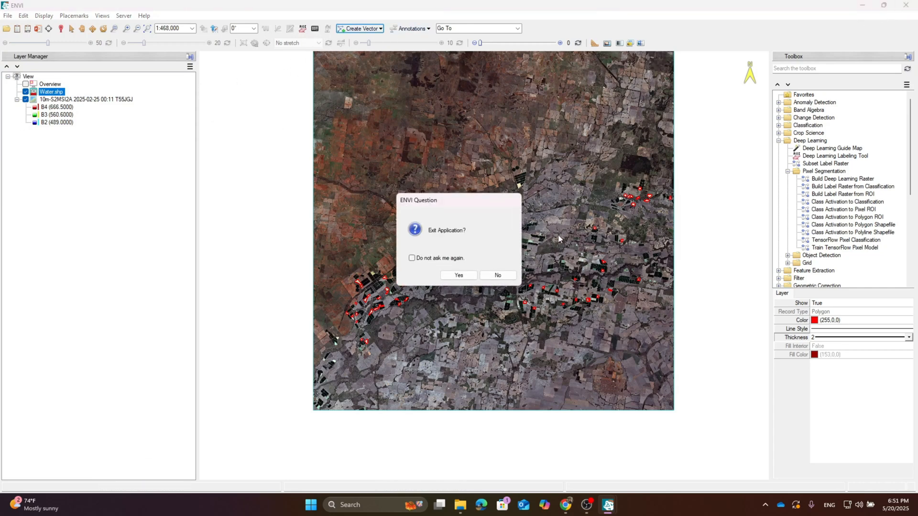
left_click(510, 275)
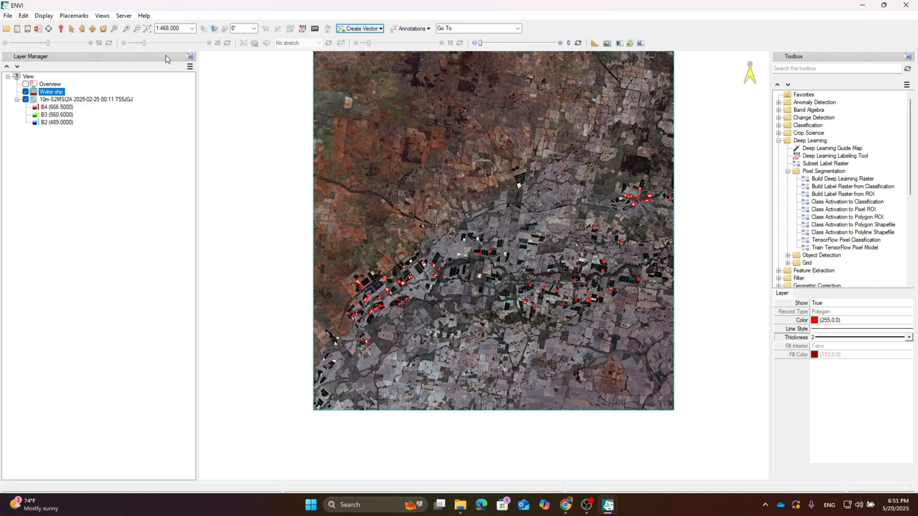
right_click(38, 93)
left_click(62, 171)
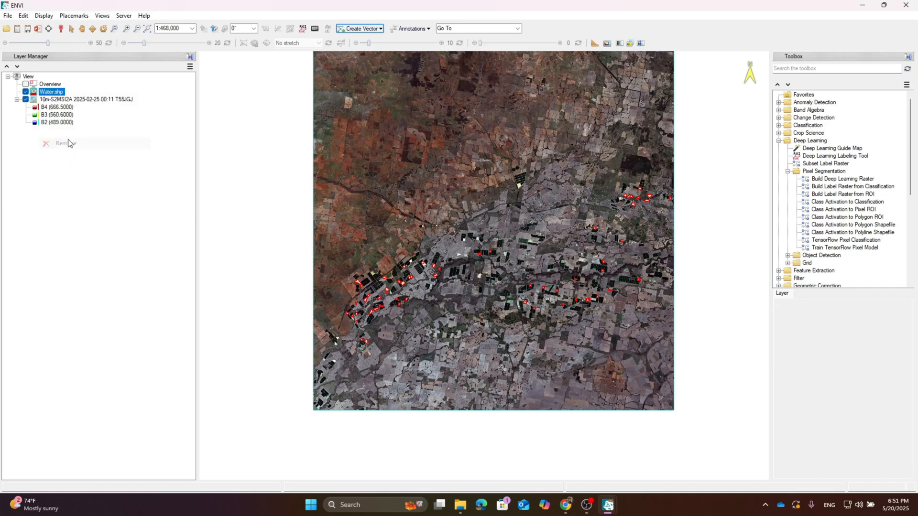
left_click(17, 28)
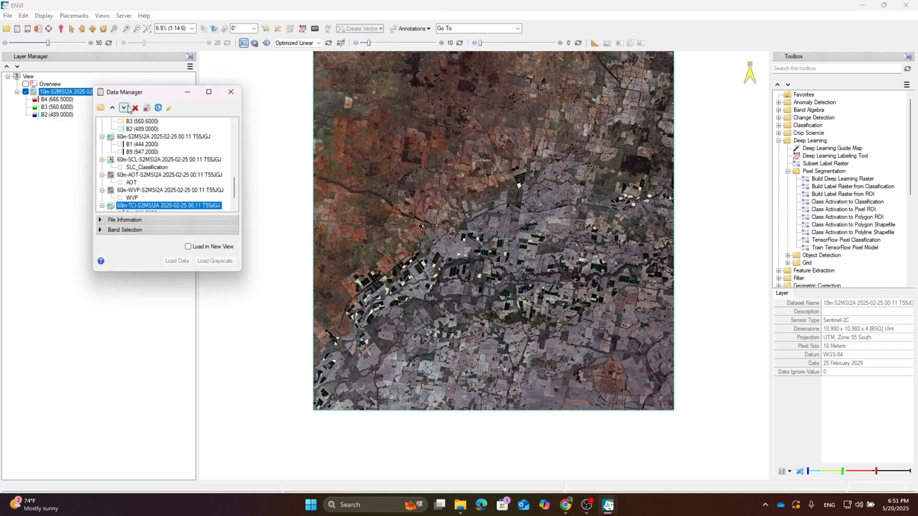
scroll(144, 162, "up", 5)
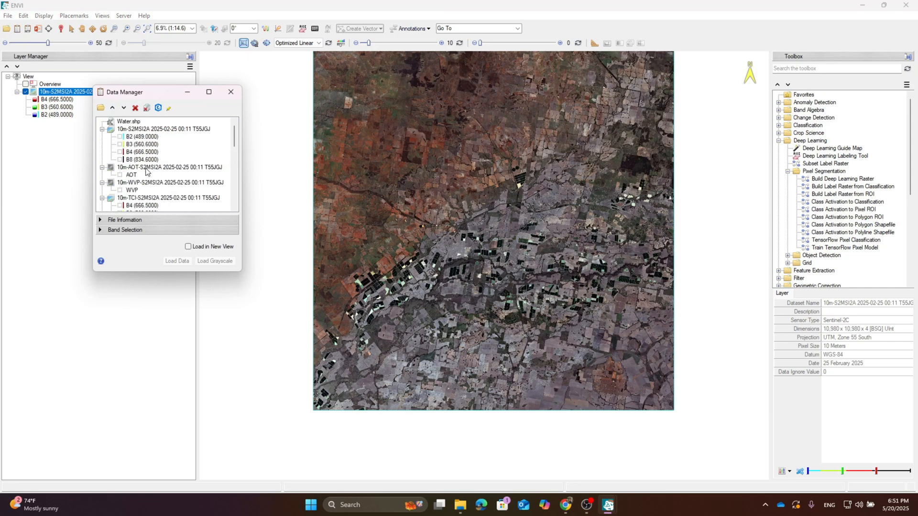
left_click(130, 122)
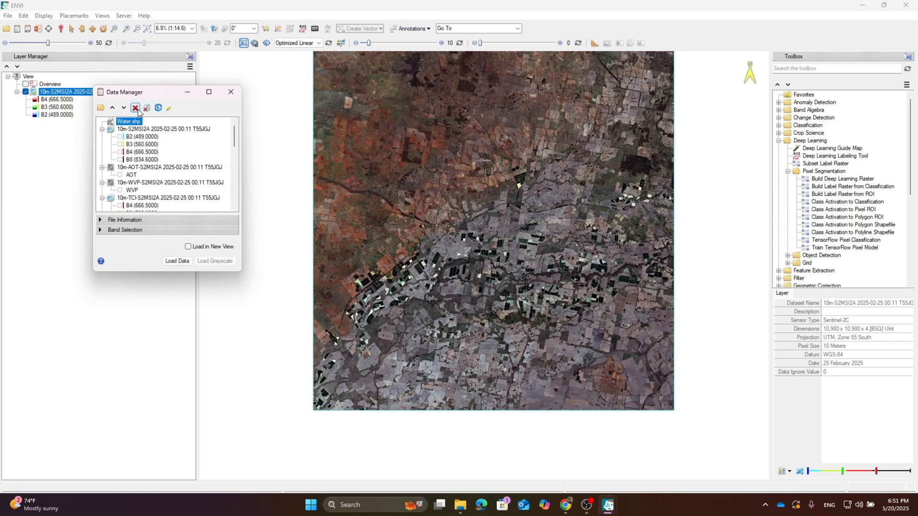
left_click(123, 108)
Step: Load Water.shp from D:\Agriculture\DL\Water_detection over the Sentinel-2 image and close the Data Manager
left_click(100, 108)
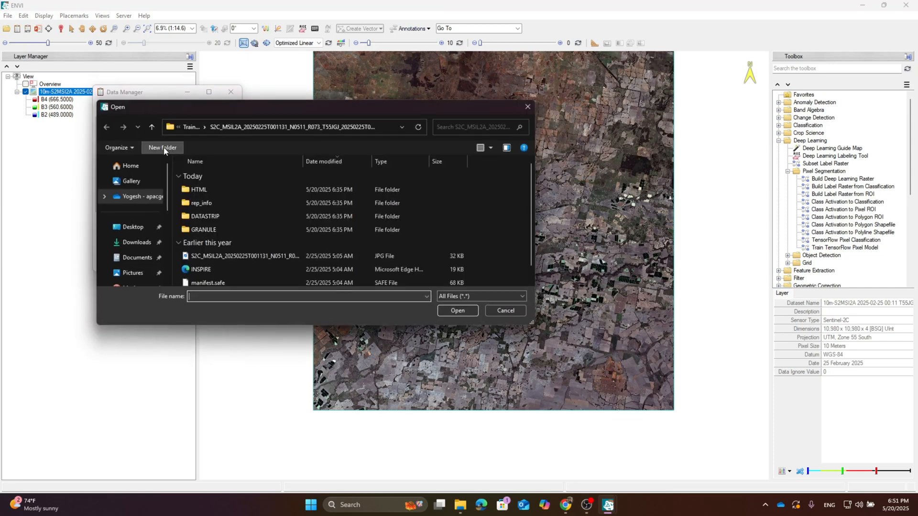
scroll(187, 221, "down", 1)
scroll(145, 225, "down", 5)
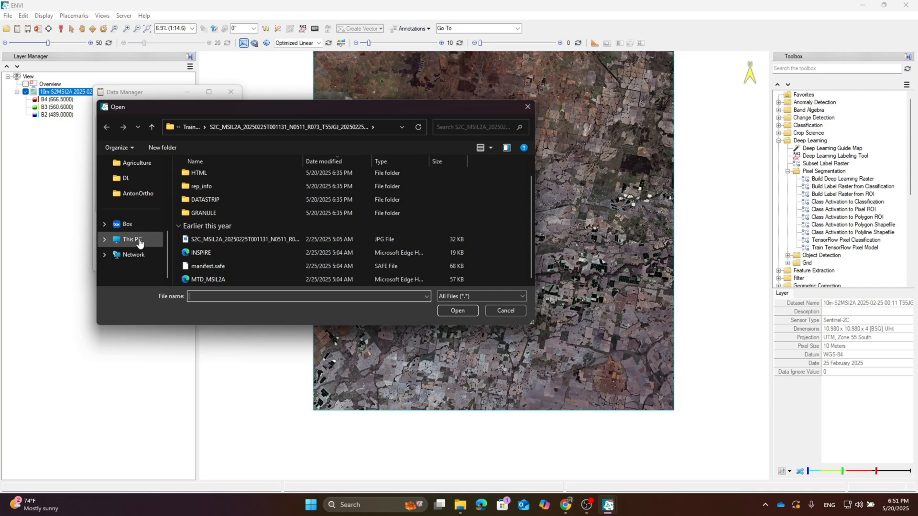
left_click(132, 239)
double_click(345, 174)
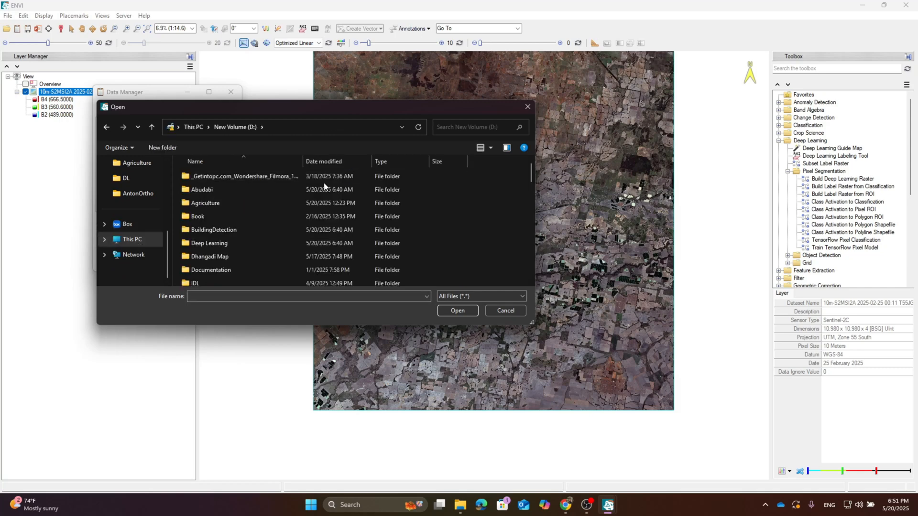
double_click(225, 200)
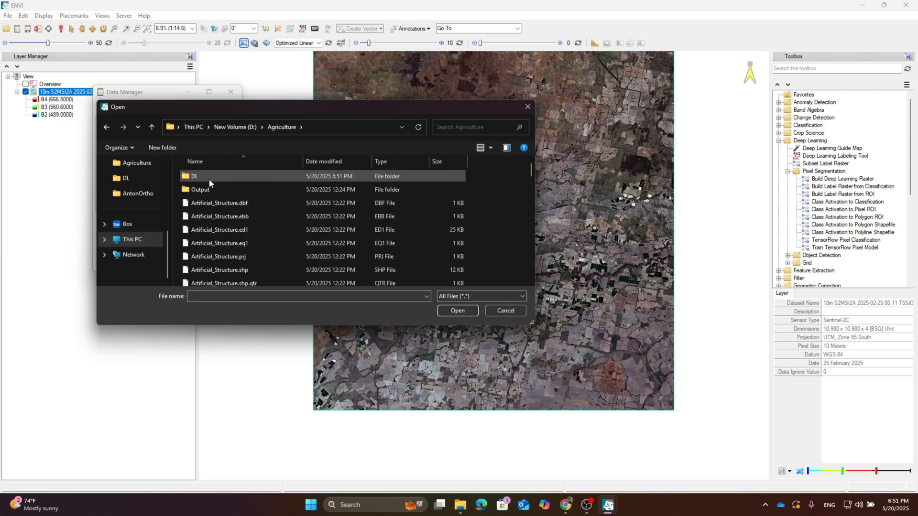
double_click(209, 178)
double_click(219, 190)
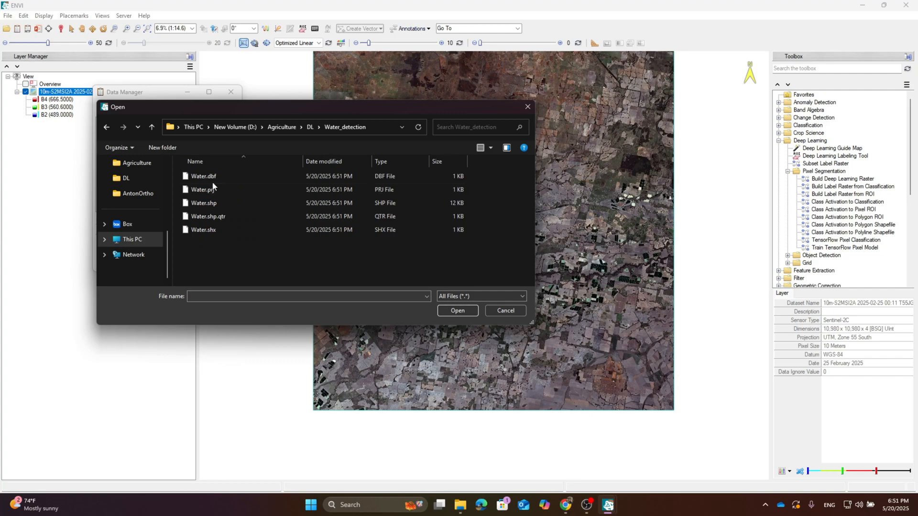
left_click(208, 205)
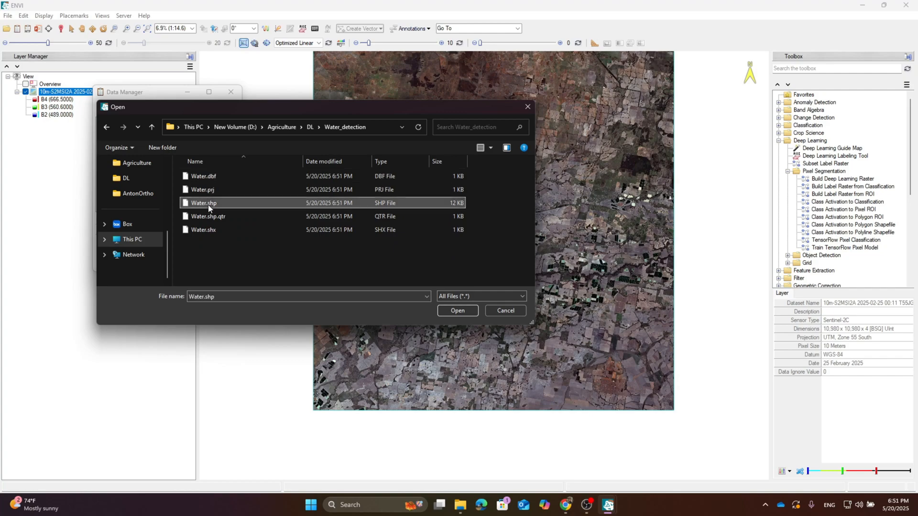
left_click(456, 310)
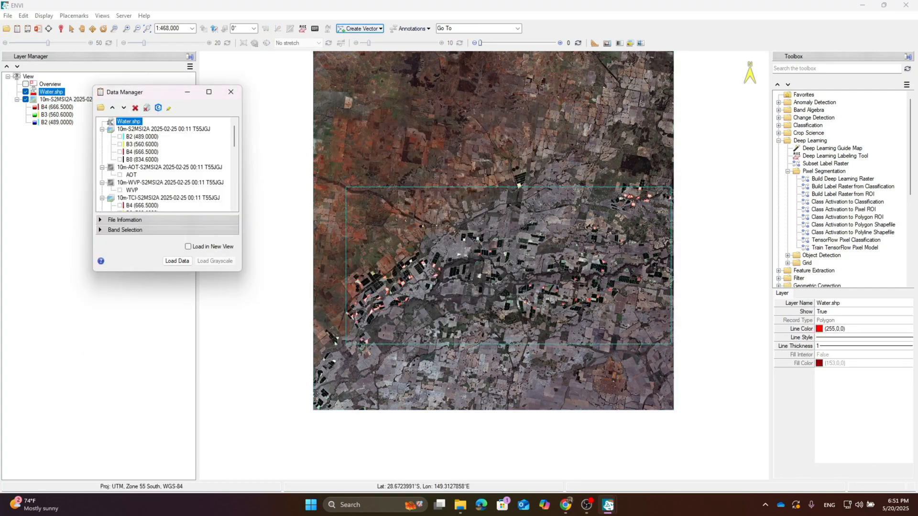
scroll(377, 239, "up", 5)
scroll(375, 236, "down", 3)
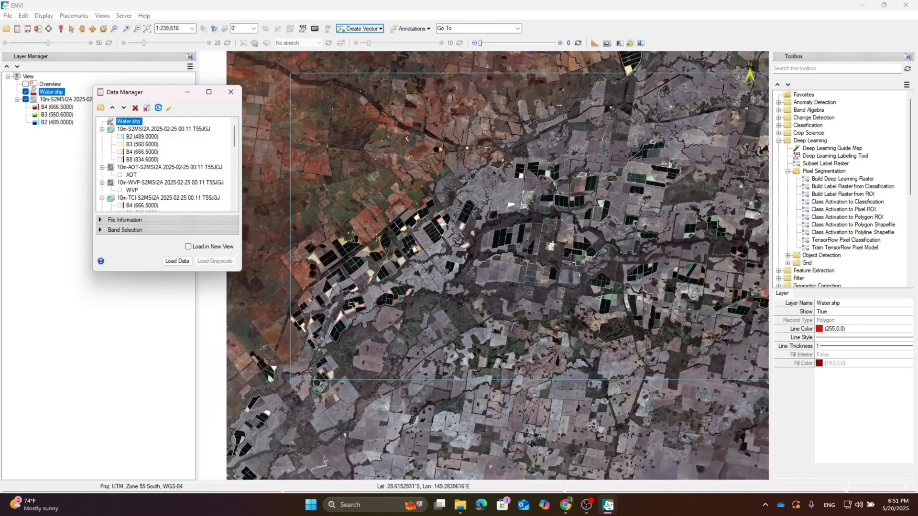
left_click(231, 92)
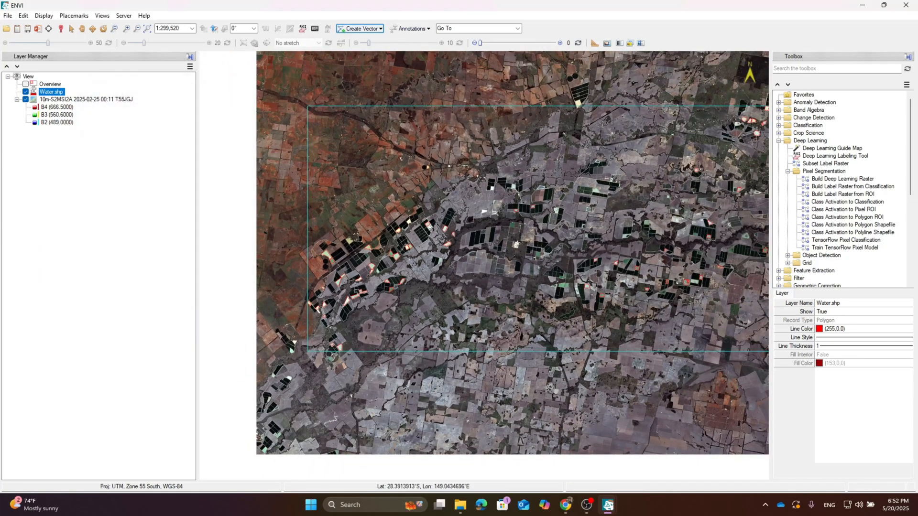
left_click_drag(580, 193, 500, 168)
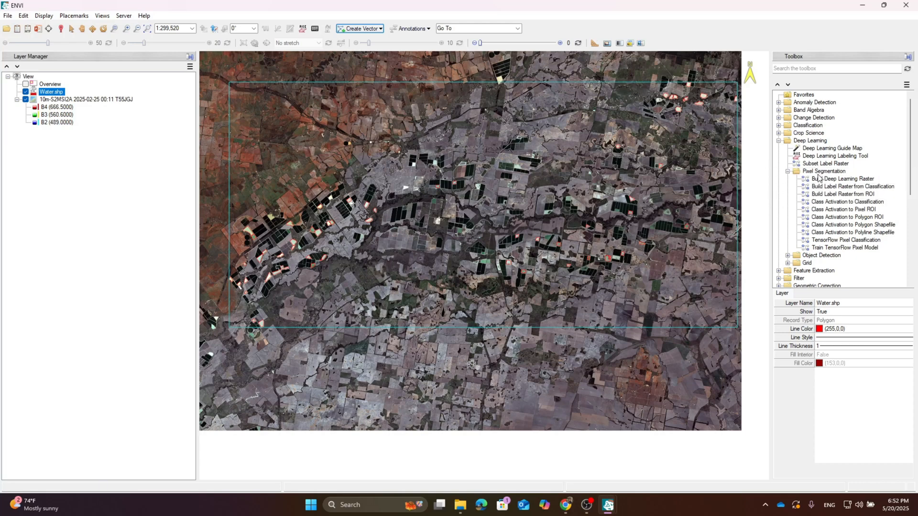
Step: Open the Deep Learning Labeling Tool and dismiss its information dialog
double_click(820, 158)
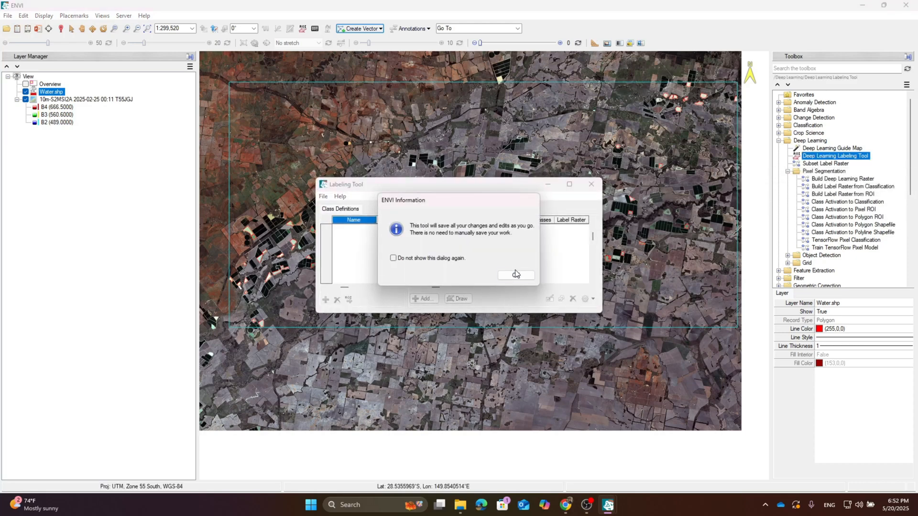
left_click(516, 274)
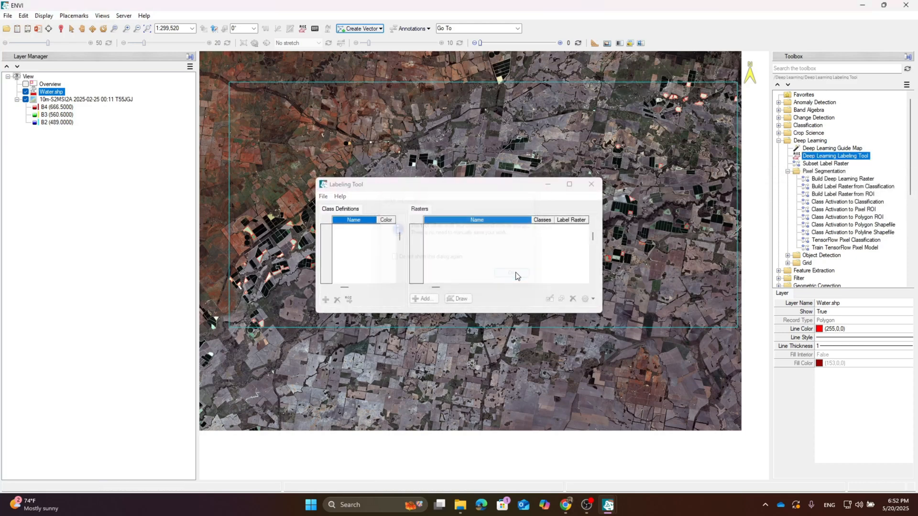
Step: Try to create a Pixel Segmentation labeling project in the D:\Agriculture\DL\Water_detection folder
left_click(323, 196)
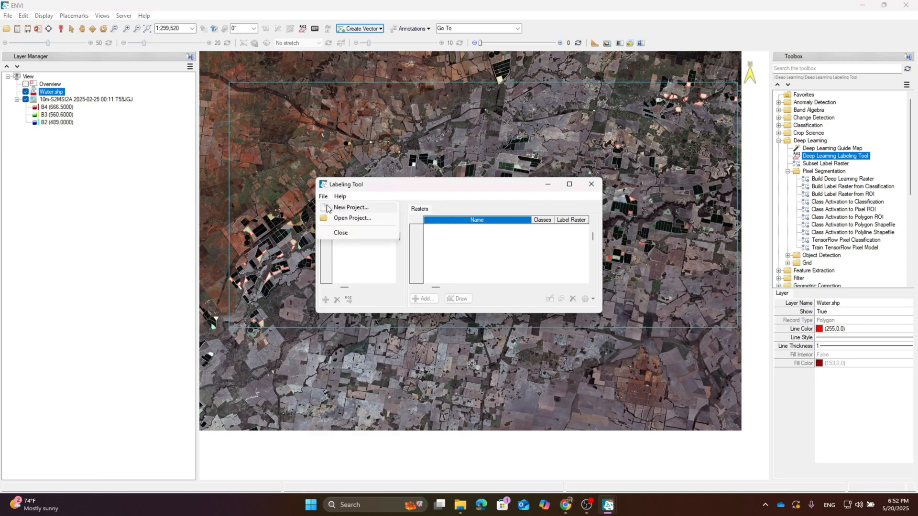
left_click(351, 207)
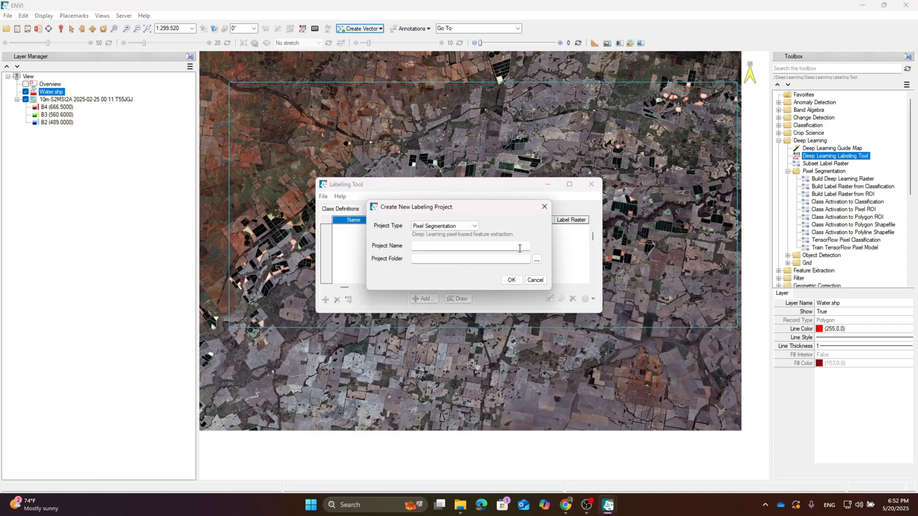
left_click(499, 245)
left_click(537, 259)
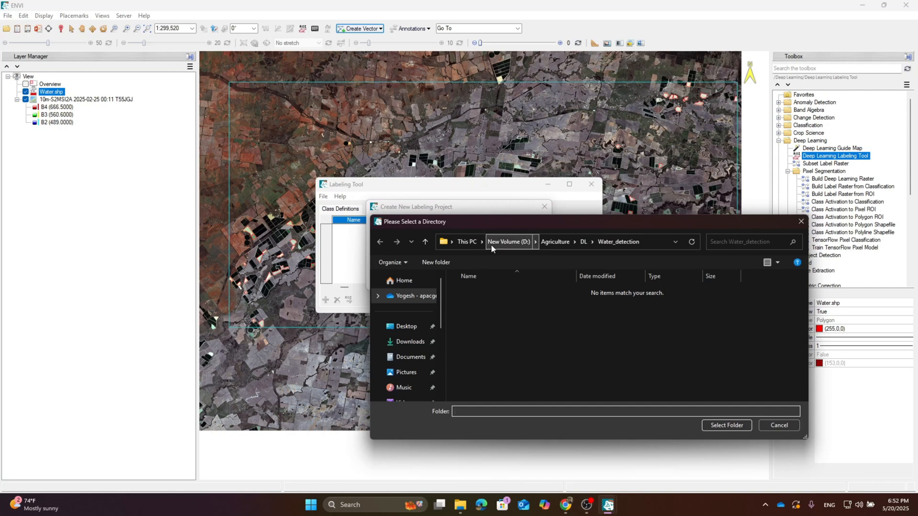
left_click(425, 242)
left_click(482, 305)
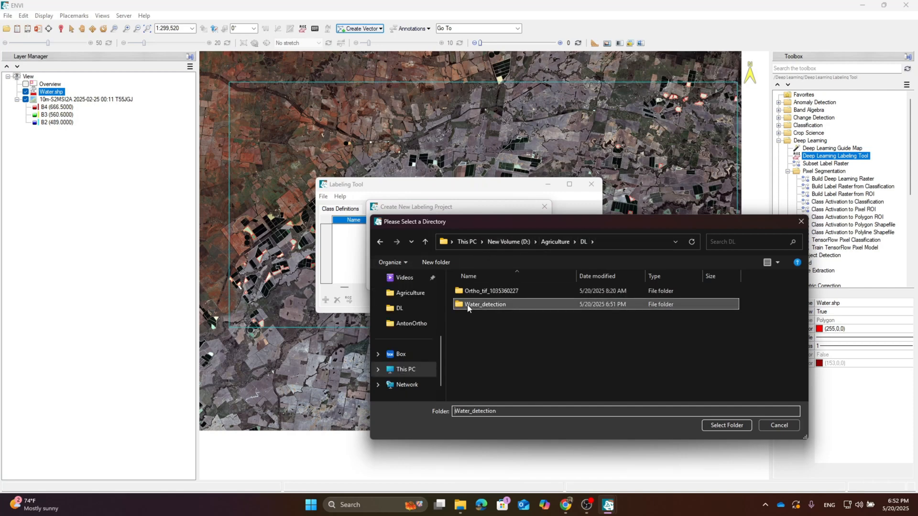
left_click(722, 425)
left_click(516, 281)
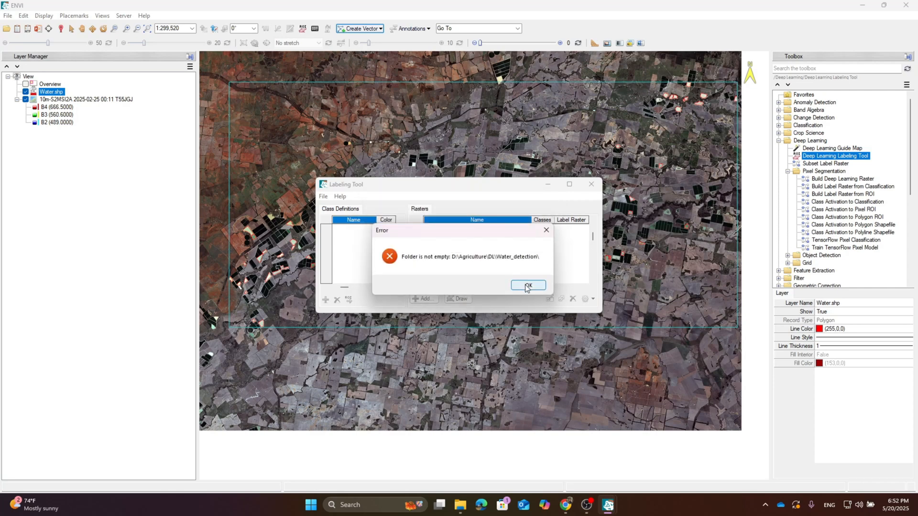
left_click(527, 285)
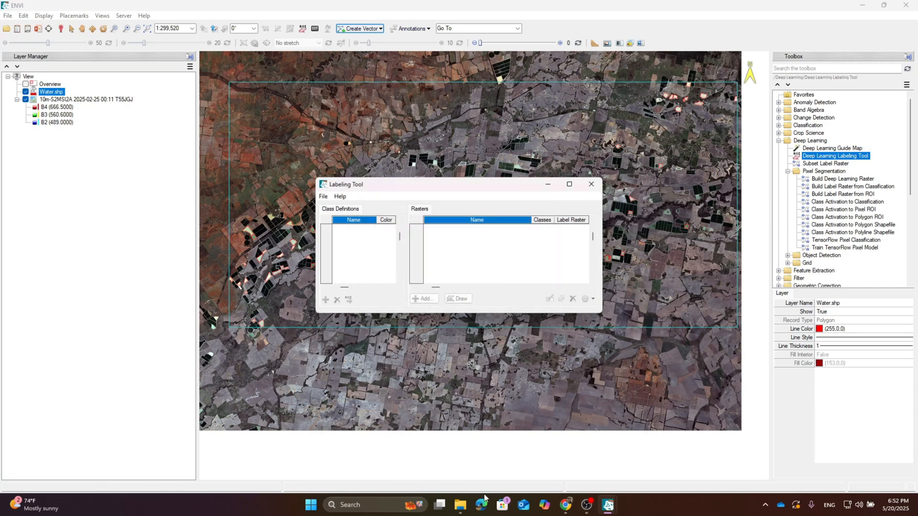
Step: Switch to File Explorer and create a folder named Labelling inside D:\Agriculture\DL\Water_detection
left_click(459, 506)
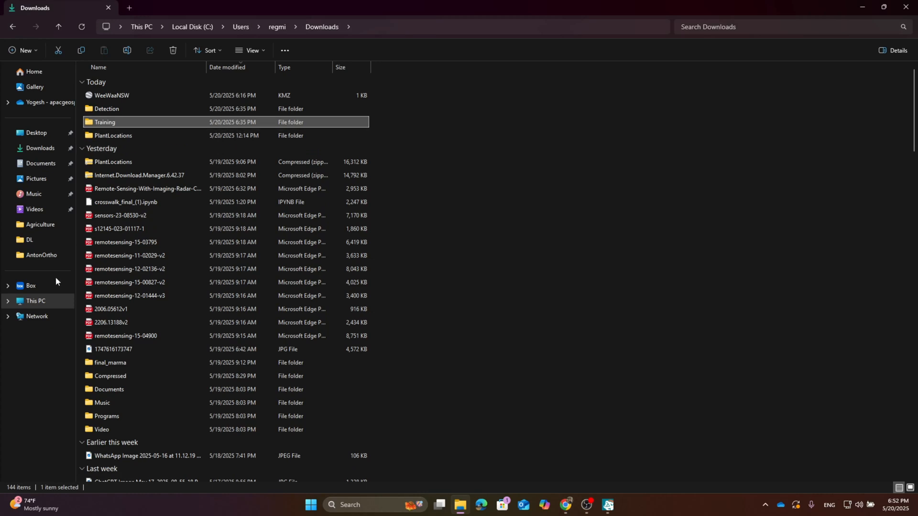
left_click(48, 300)
double_click(262, 87)
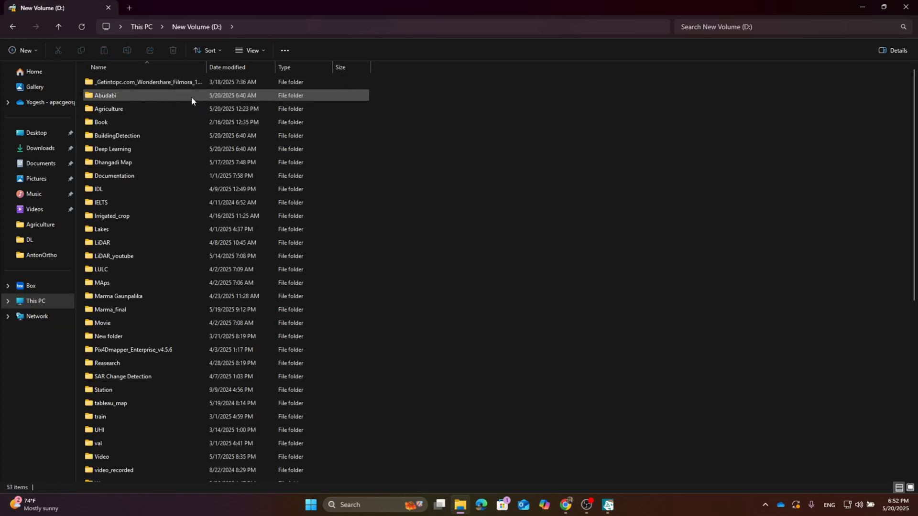
double_click(112, 109)
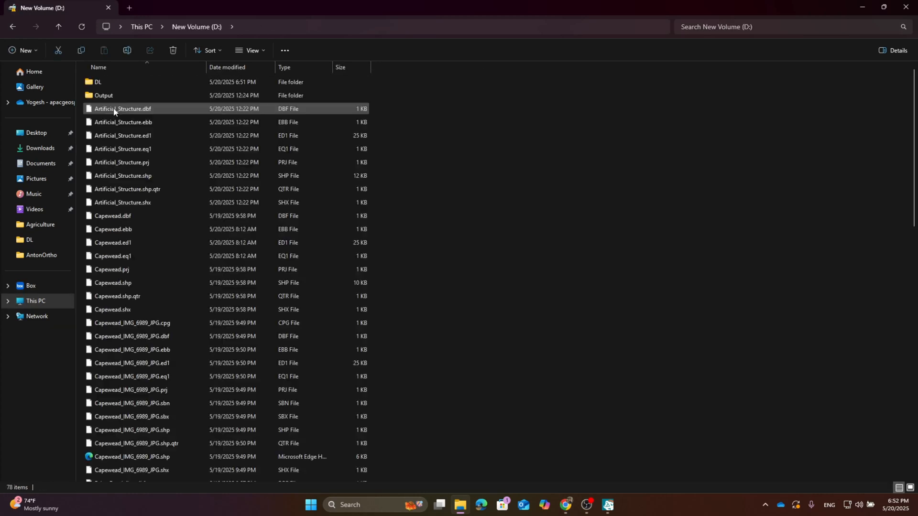
double_click(98, 83)
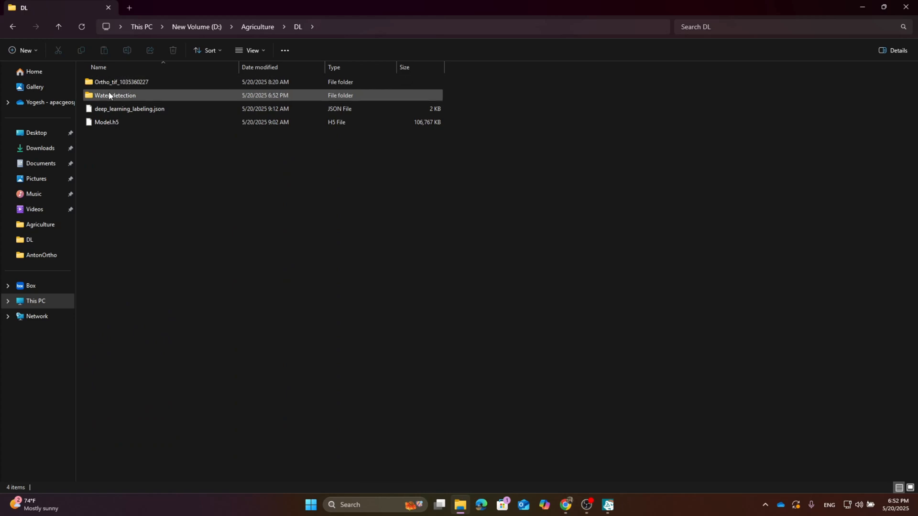
double_click(119, 95)
right_click(147, 228)
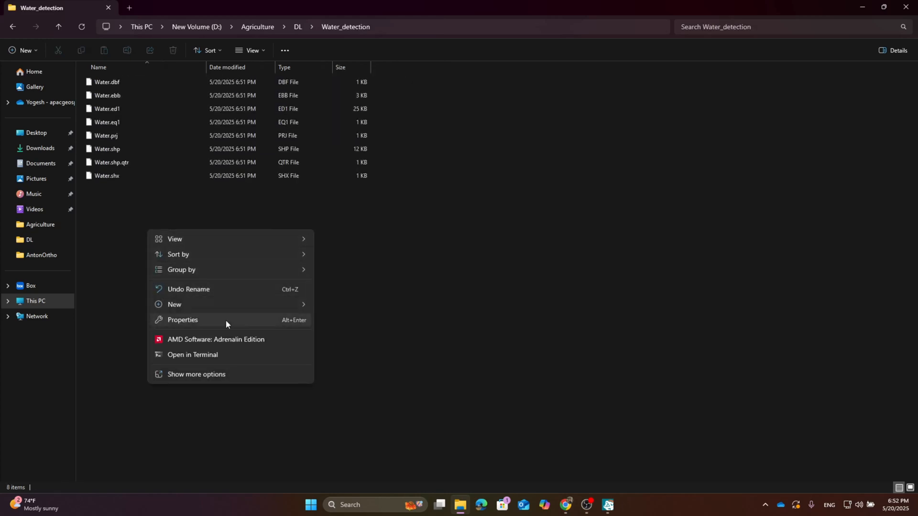
mouse_move(251, 310)
left_click(358, 306)
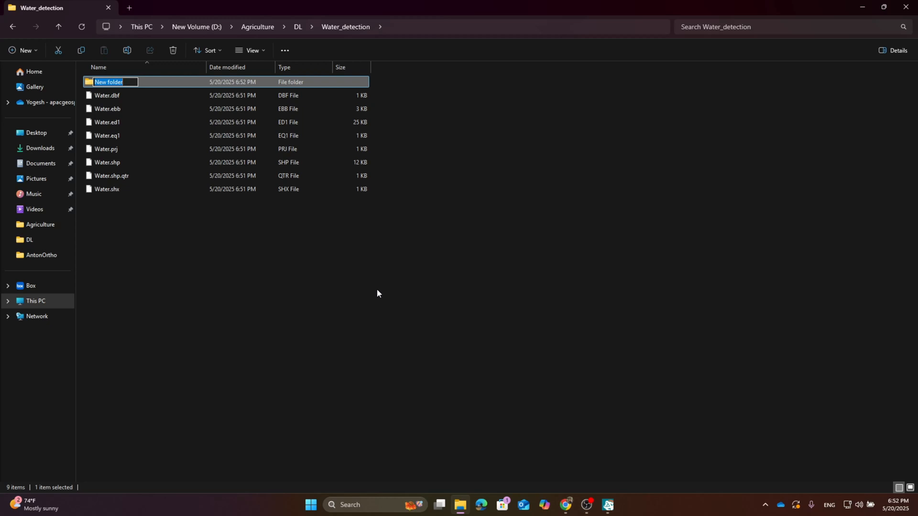
type("LAbelling")
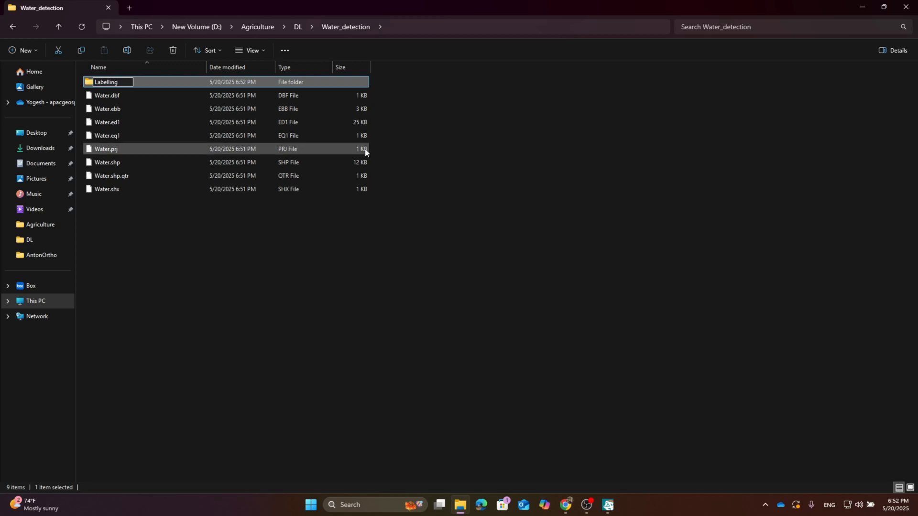
left_click(385, 248)
Step: Return to ENVI and create a Pixel Segmentation labeling project named Water_Detection in D:\Agriculture\DL\Water_detection\Labelling
mouse_move(608, 504)
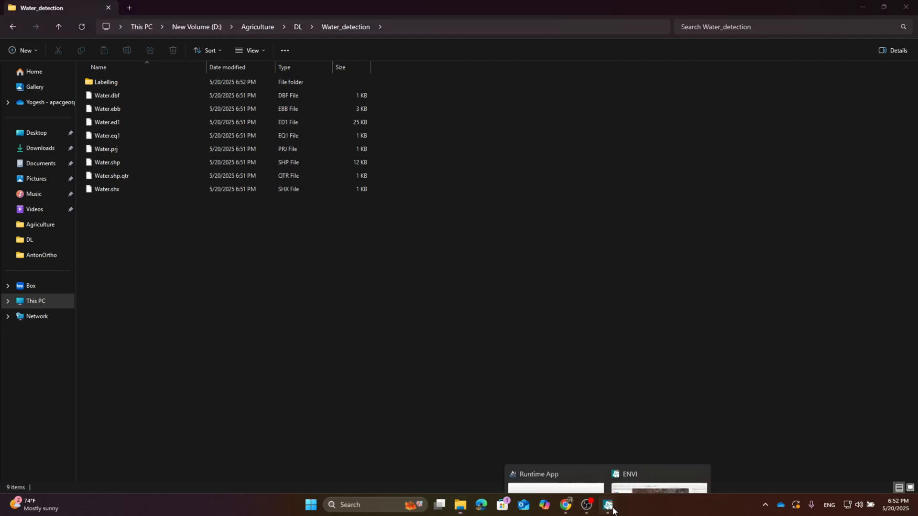
left_click(644, 452)
left_click(323, 197)
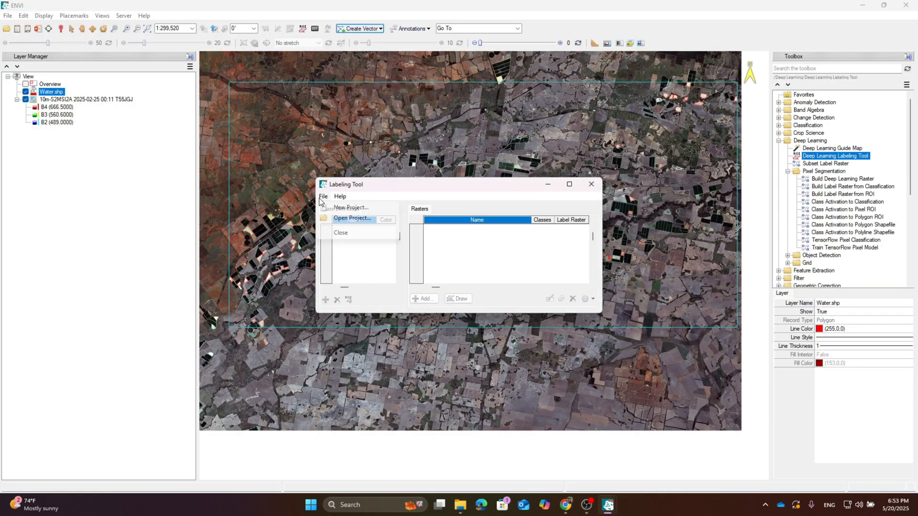
left_click(373, 208)
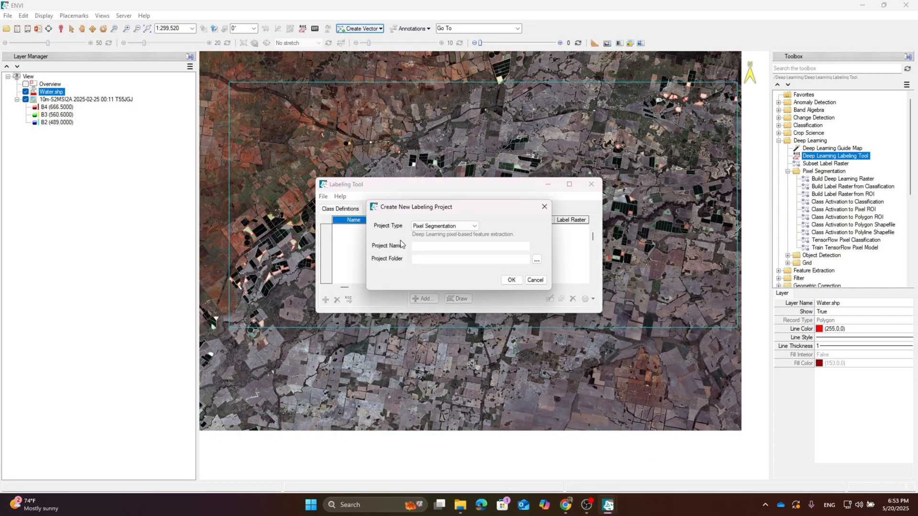
left_click(506, 245)
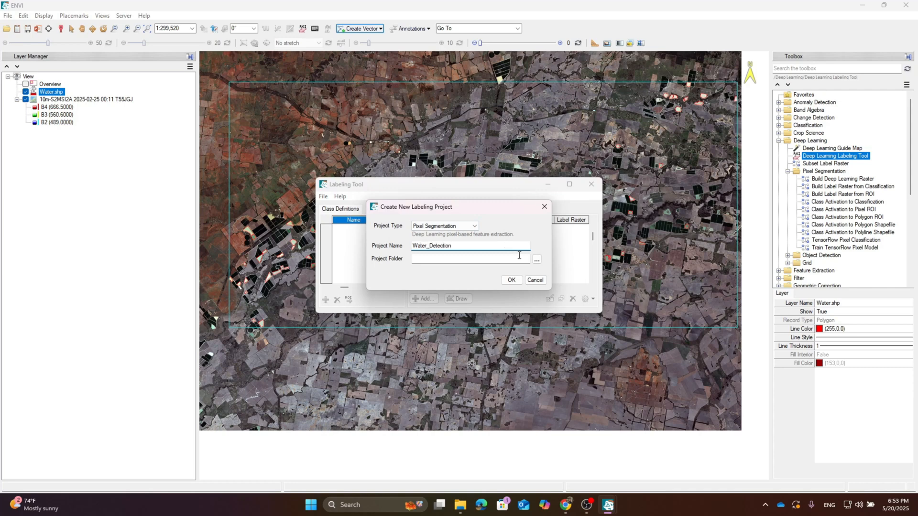
left_click(536, 259)
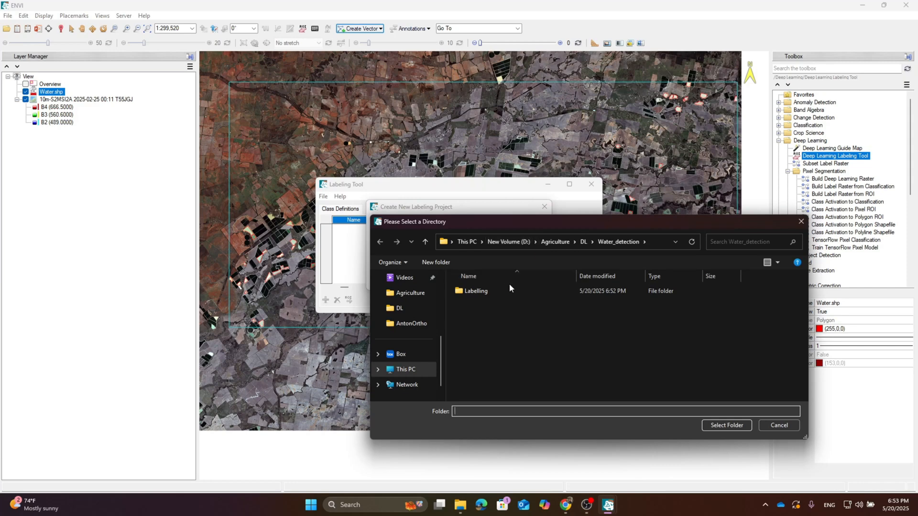
left_click(483, 292)
left_click(727, 425)
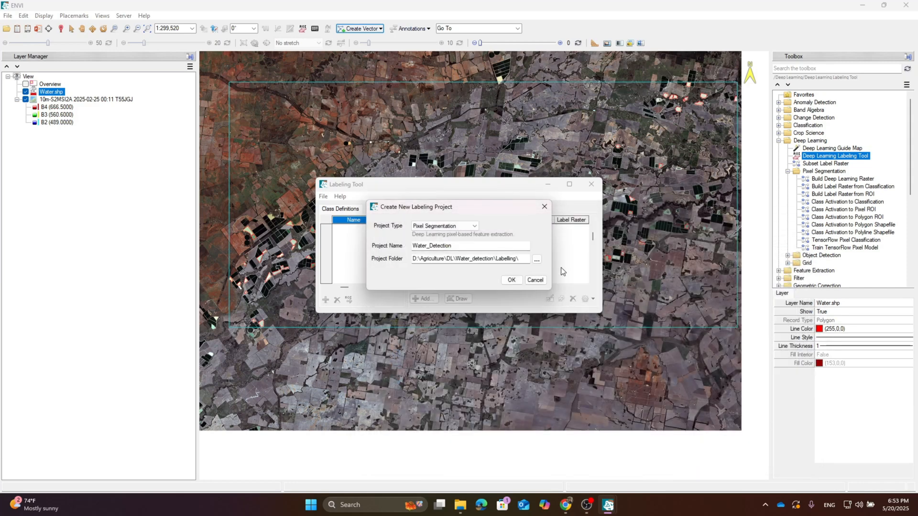
left_click(511, 280)
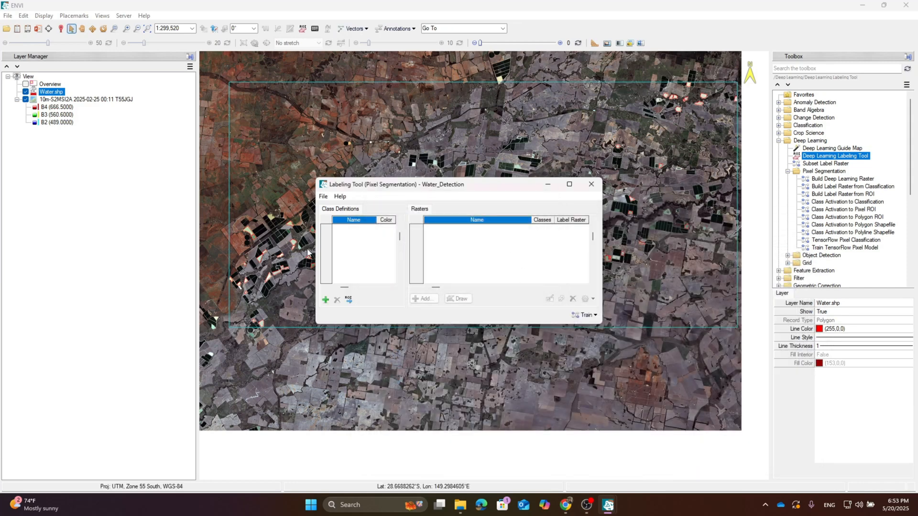
left_click(325, 300)
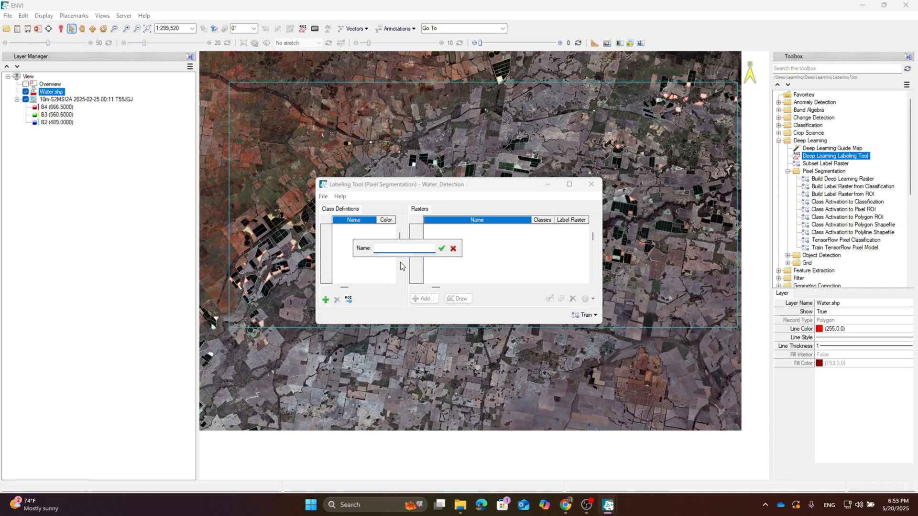
type("Water")
left_click(440, 247)
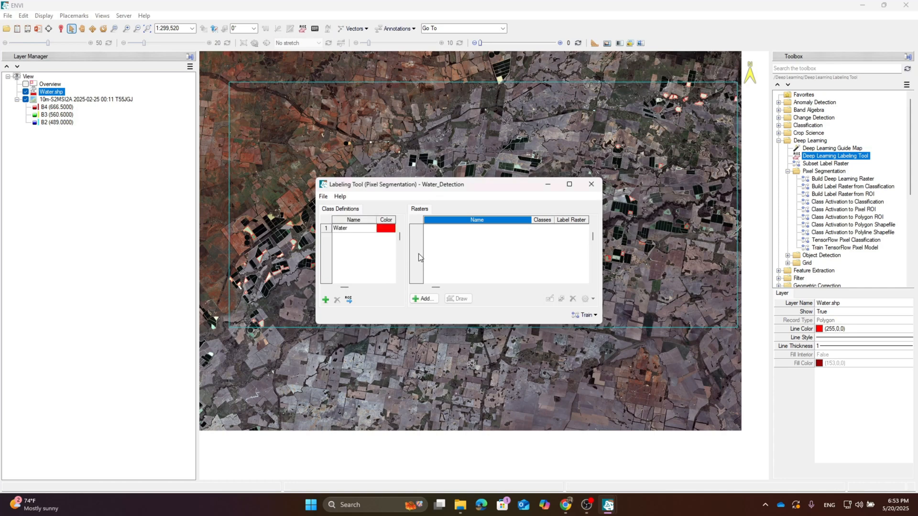
left_click(424, 299)
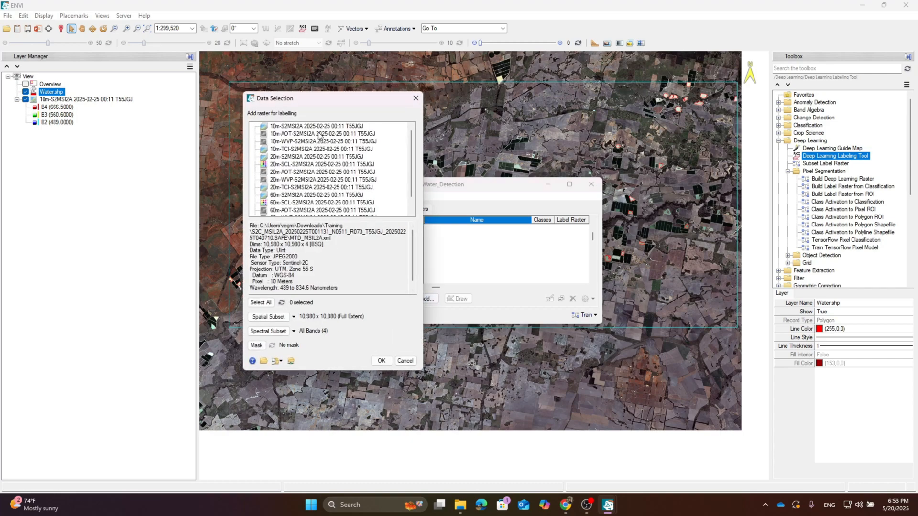
left_click(310, 127)
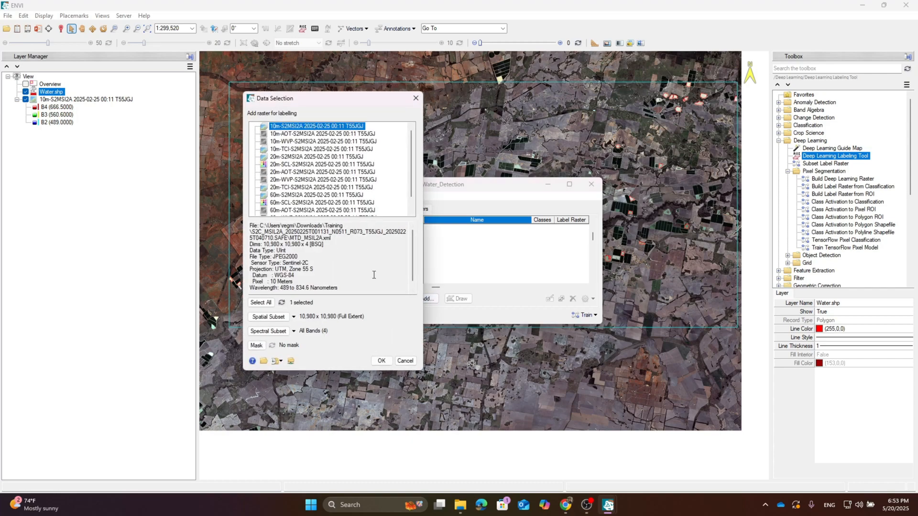
left_click(382, 361)
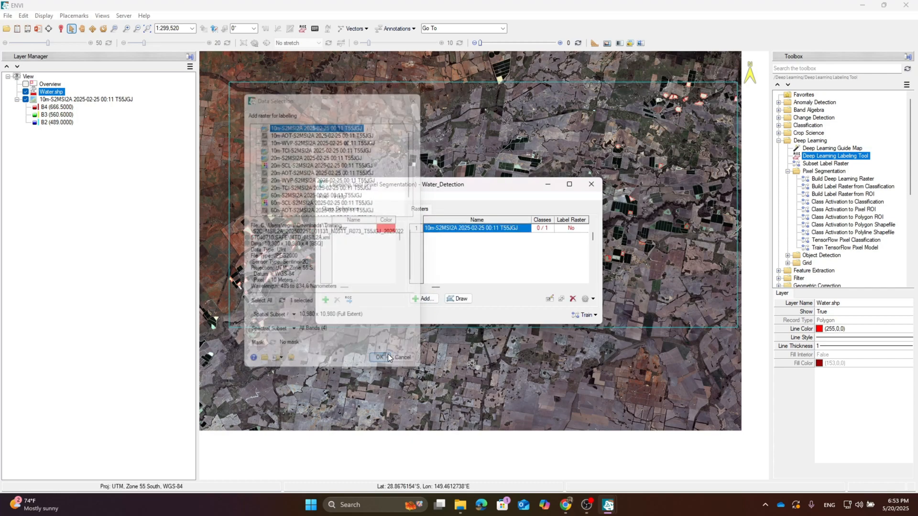
Step: Start ROI drawing on the added raster, turn off its information dialog and move the ROI Tool clear of the Labeling Tool
left_click(458, 300)
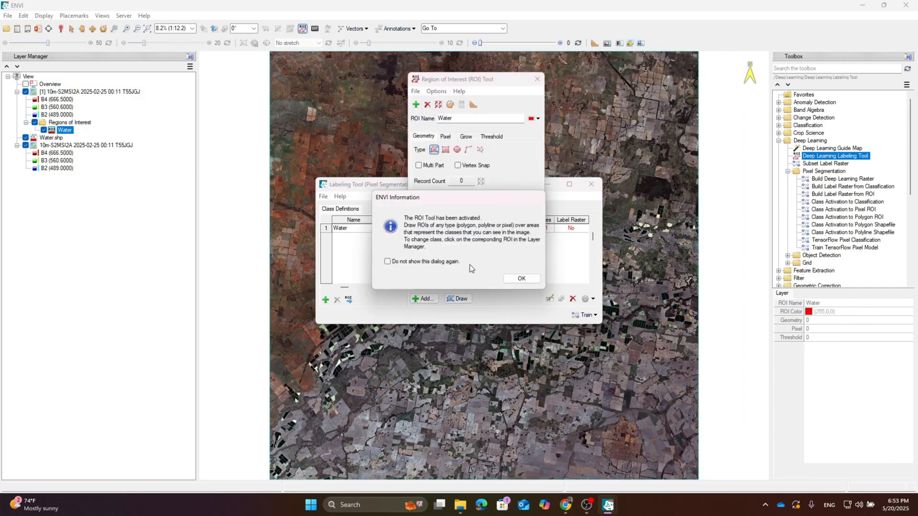
left_click(387, 262)
left_click(521, 279)
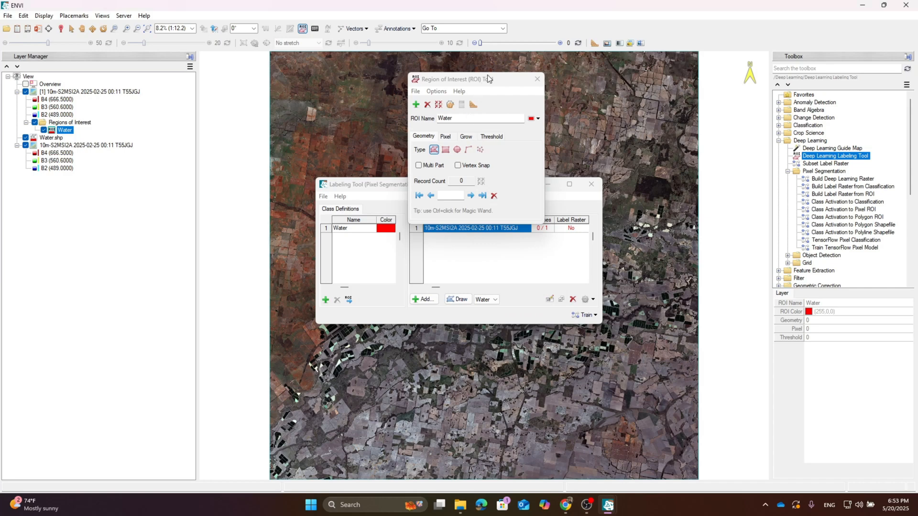
left_click_drag(486, 74, 216, 174)
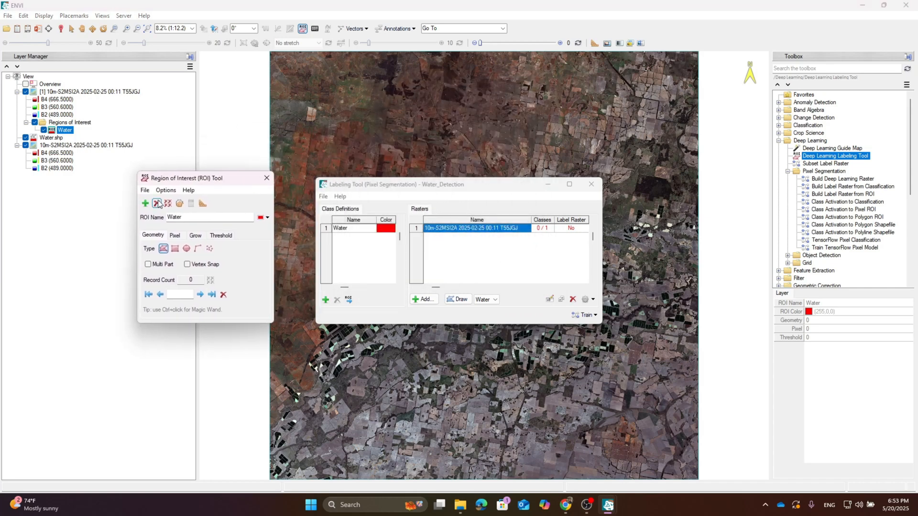
Step: Import the Water.shp vector into the active Water ROI, converting all records to a single ROI
left_click(144, 191)
mouse_move(167, 211)
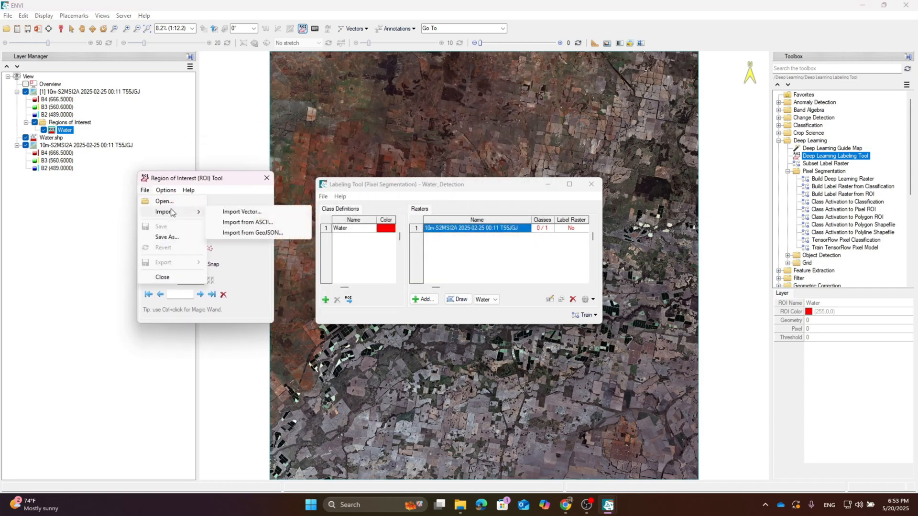
left_click(226, 212)
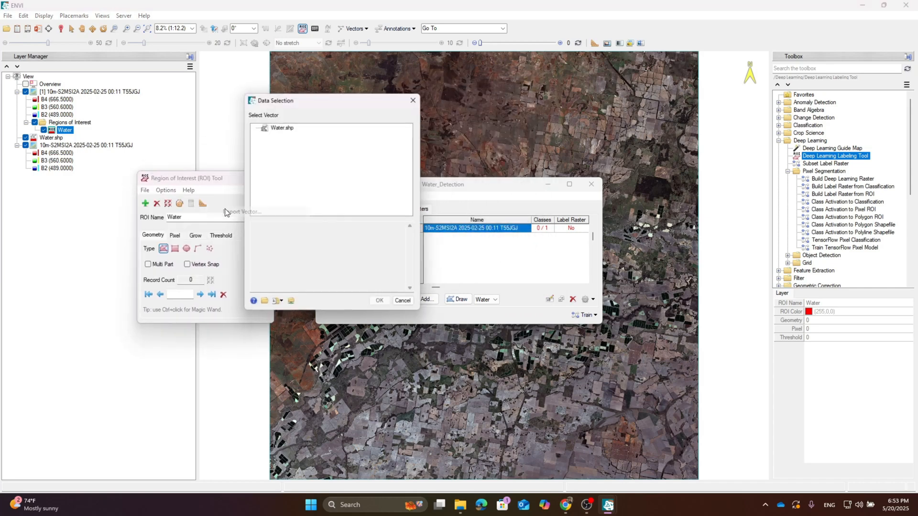
left_click(284, 127)
left_click(381, 304)
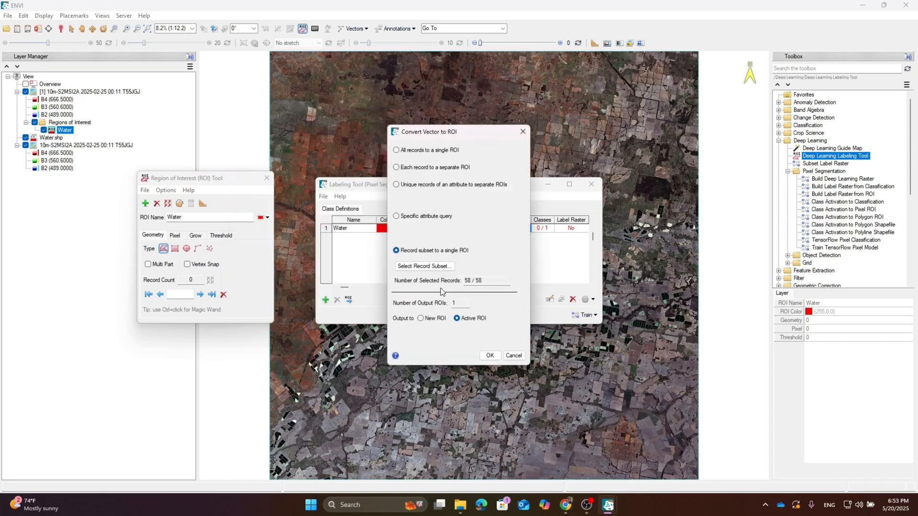
left_click(396, 150)
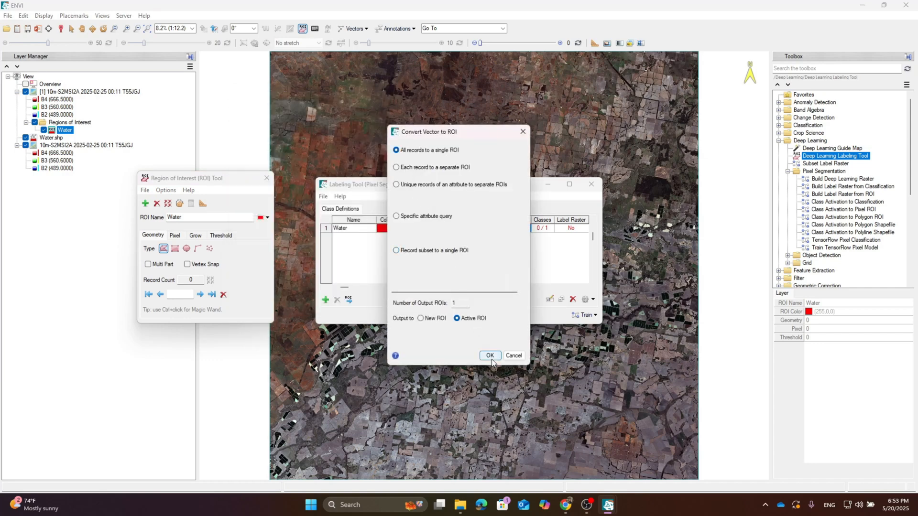
left_click(490, 356)
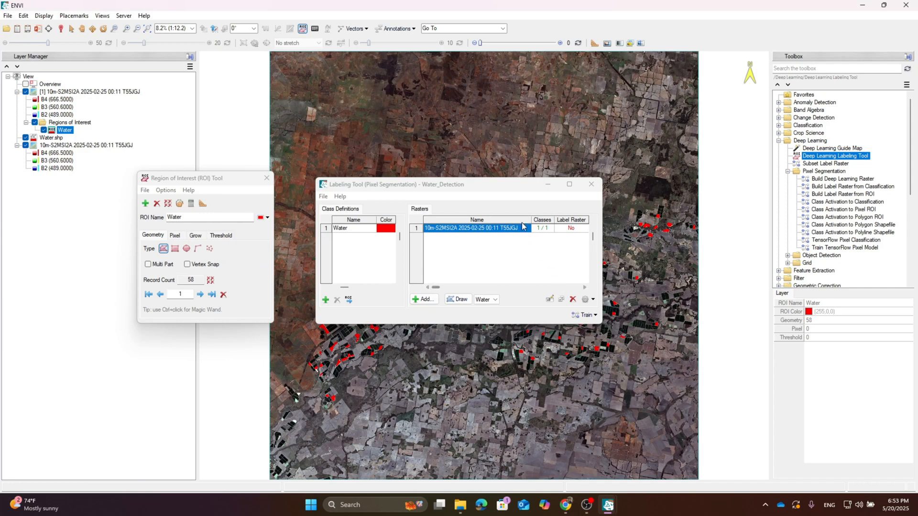
Step: Start pixel segmentation model training from the labeling project and set the patch size to 240
left_click_drag(498, 183, 459, 88)
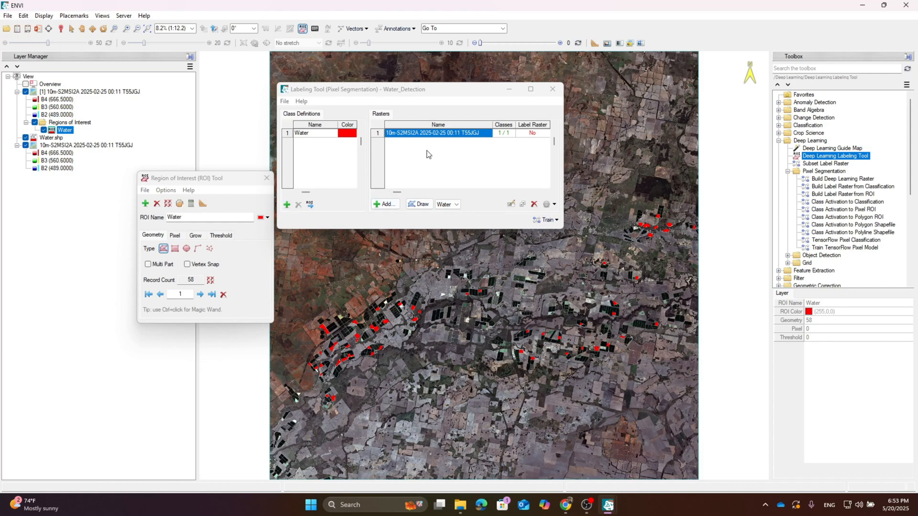
left_click(545, 219)
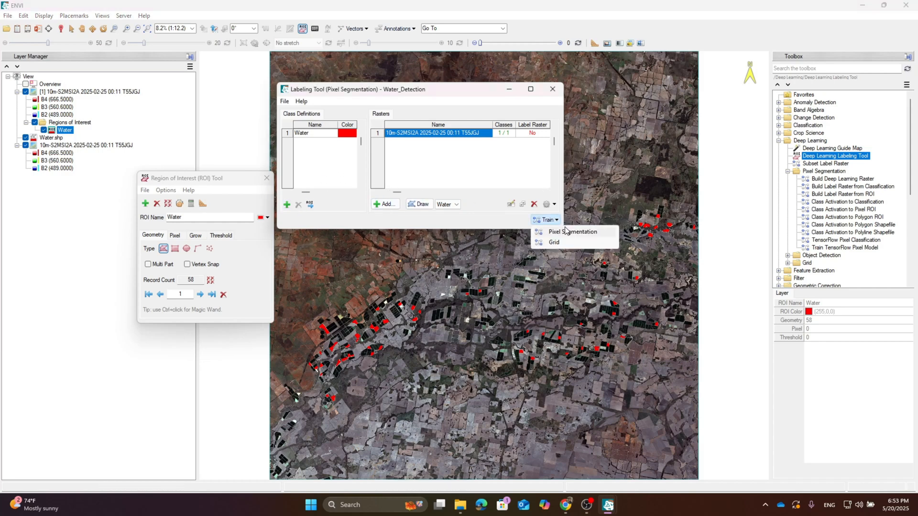
left_click(560, 233)
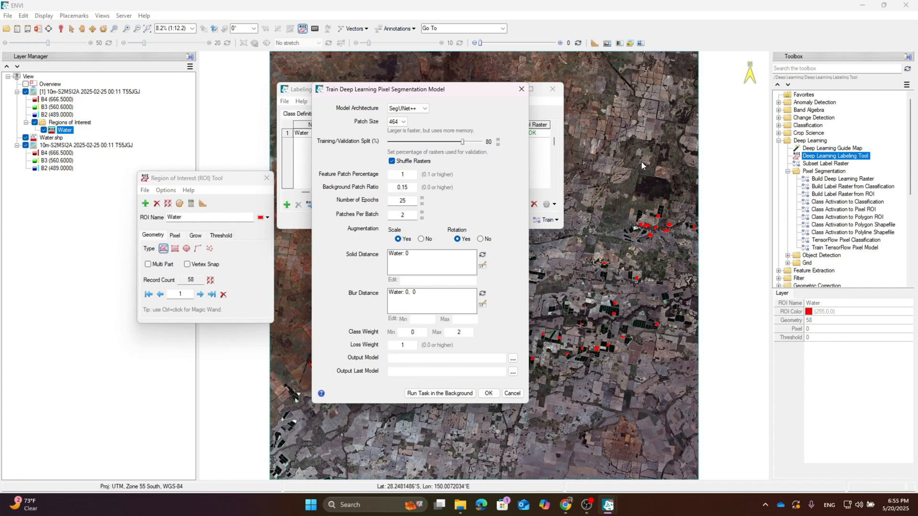
left_click(402, 122)
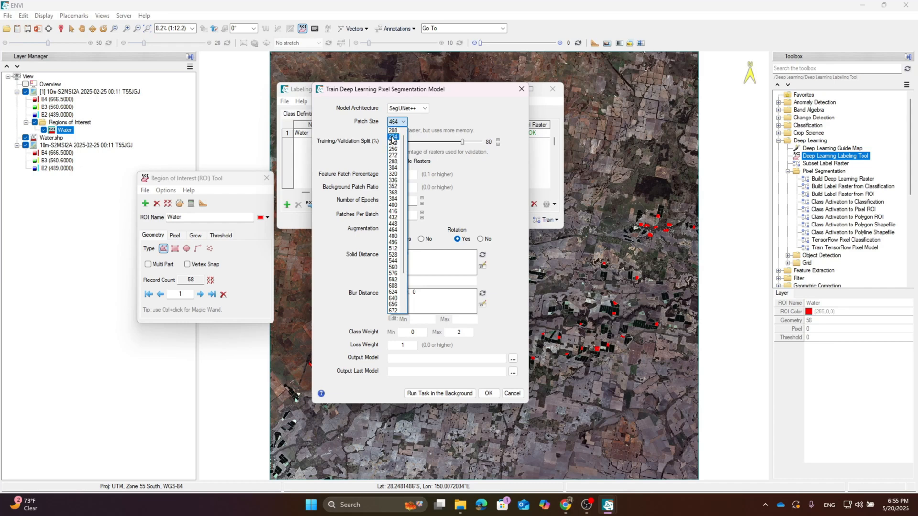
left_click(393, 143)
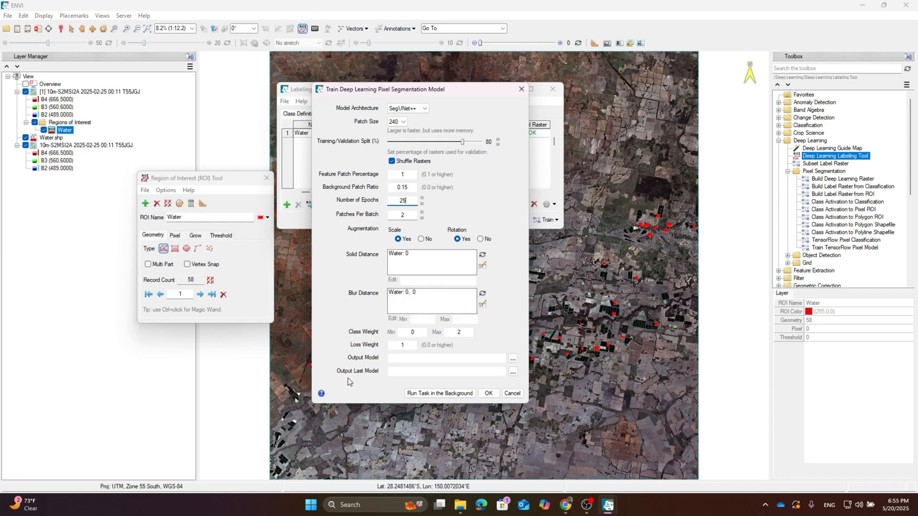
Step: Set the output model to water.h5 in the Labelling folder and run the training
left_click(513, 358)
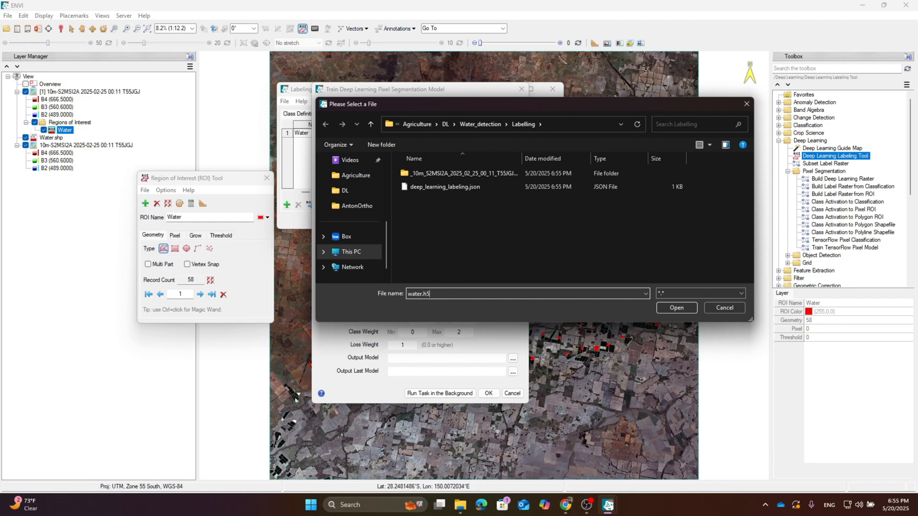
left_click(676, 307)
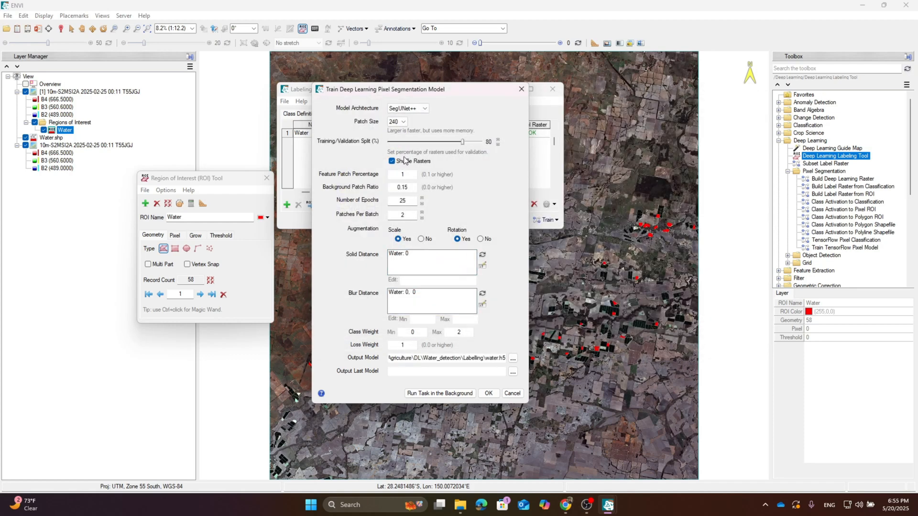
left_click(493, 395)
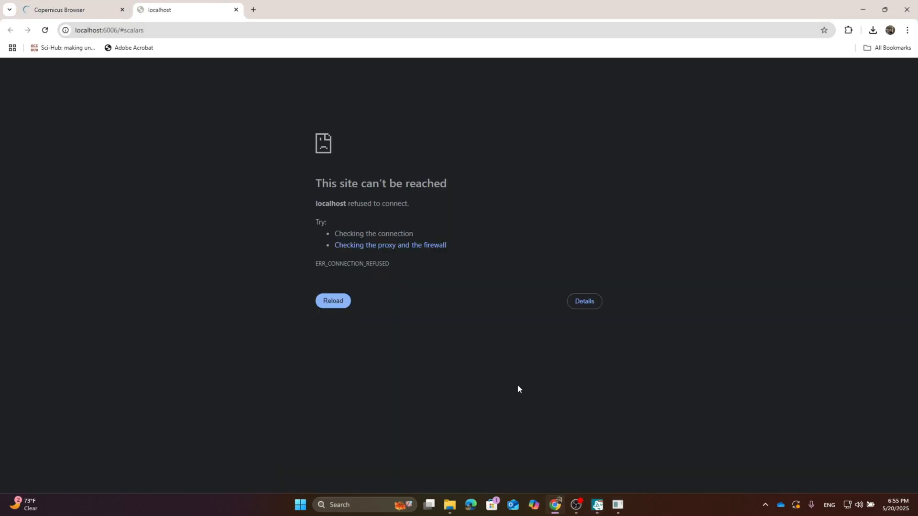
Step: Check the training progress in ENVI, reload TensorBoard in Chrome to examine its runs and accuracy charts, and return to ENVI
mouse_move(597, 505)
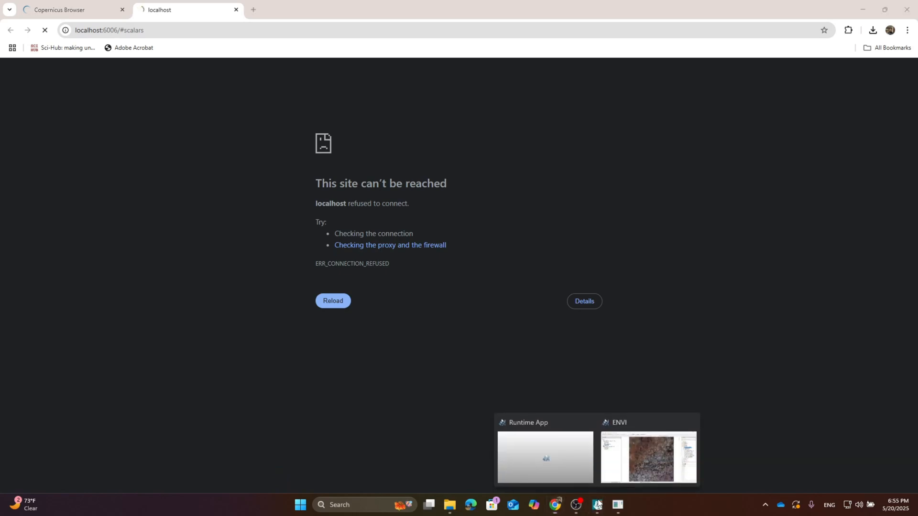
left_click(630, 467)
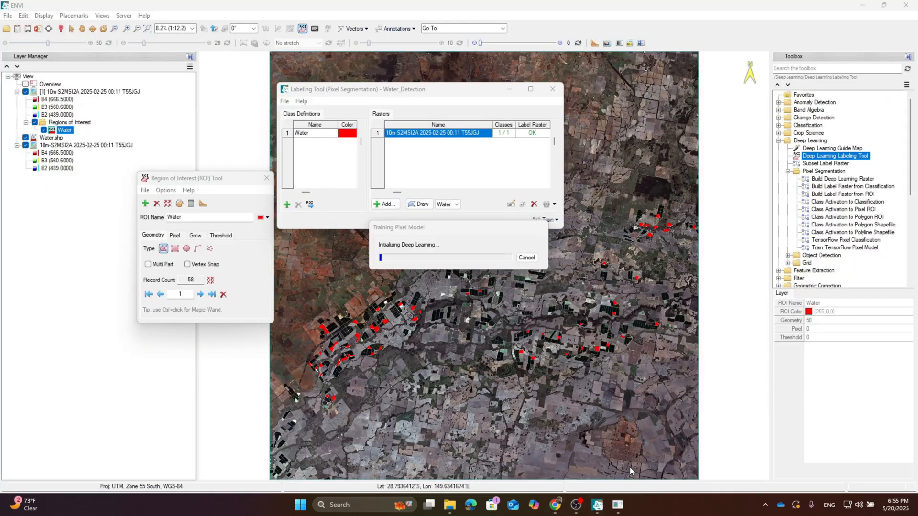
left_click(555, 505)
left_click(45, 30)
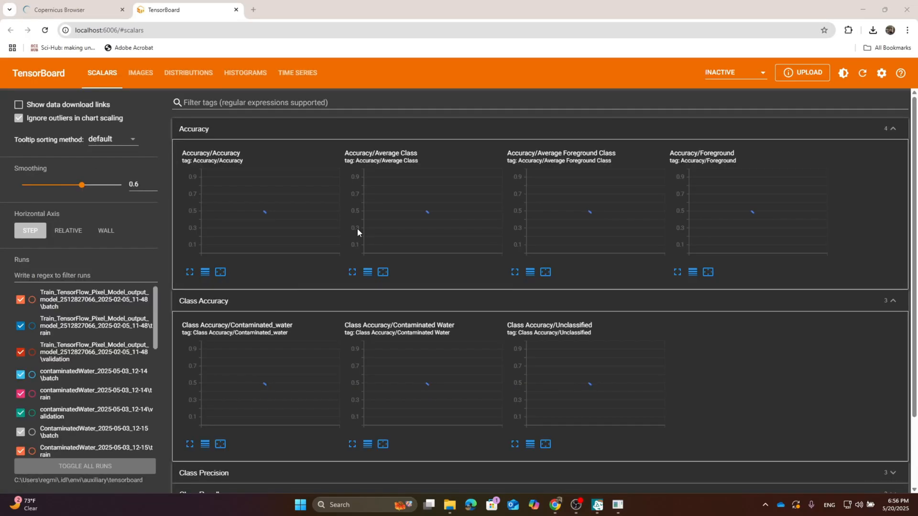
scroll(99, 409, "down", 10)
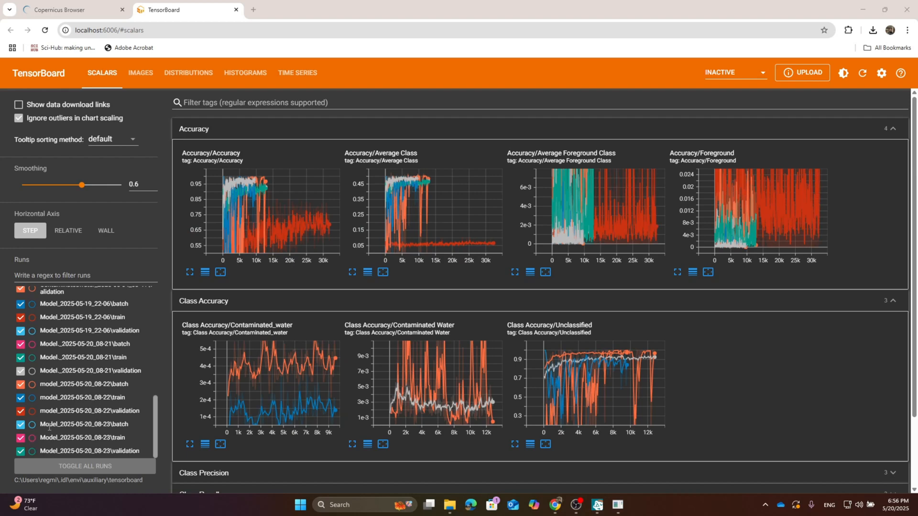
scroll(62, 419, "up", 1)
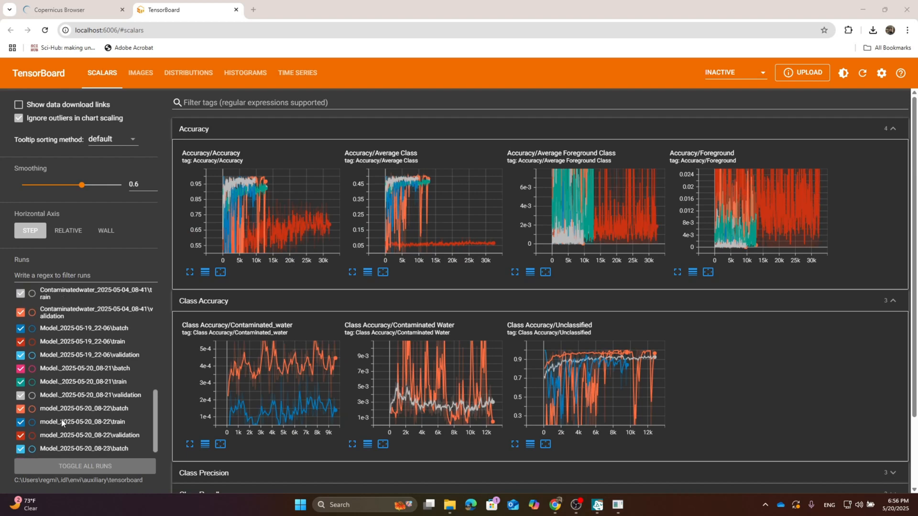
scroll(70, 416, "down", 2)
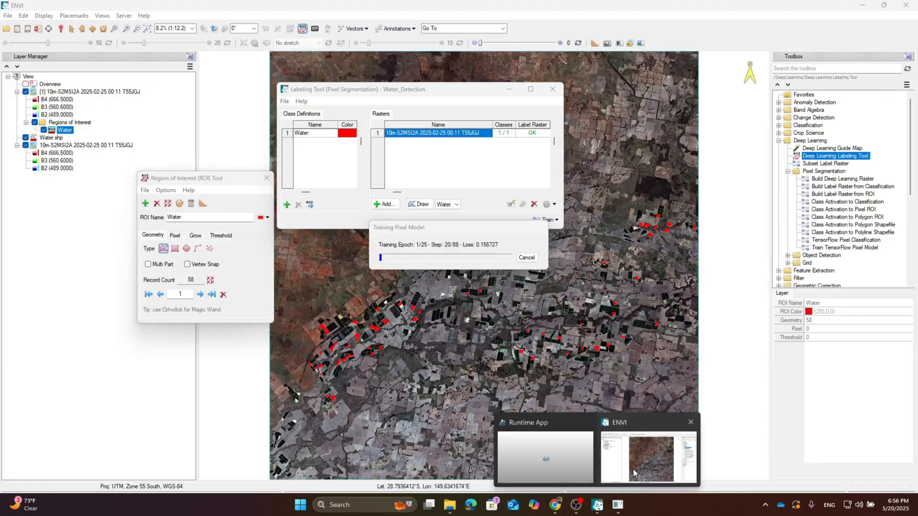
left_click(633, 469)
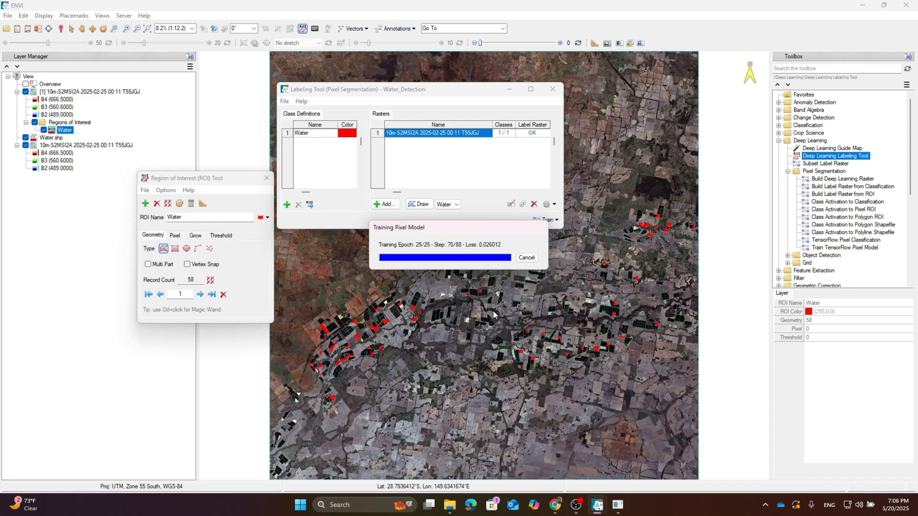
Step: In TensorBoard, hide the runs from Contaminatedwater_2025-05-04_08-41\validation through Model_2025-05-20_08-23\batch and look through the remaining runs
mouse_move(555, 505)
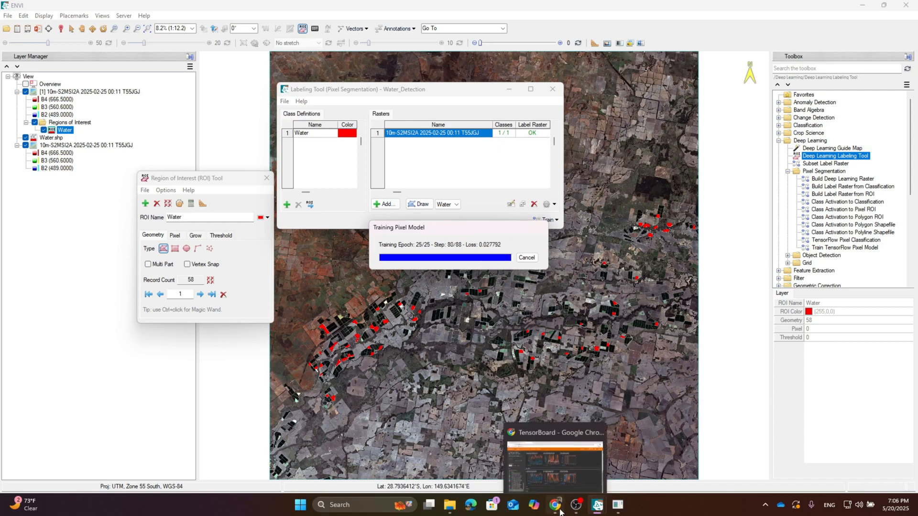
left_click(554, 464)
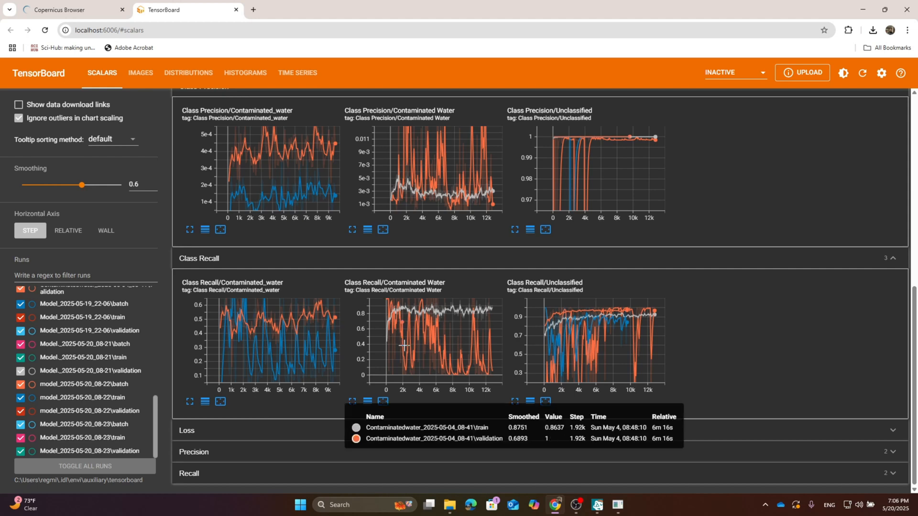
scroll(32, 383, "up", 2)
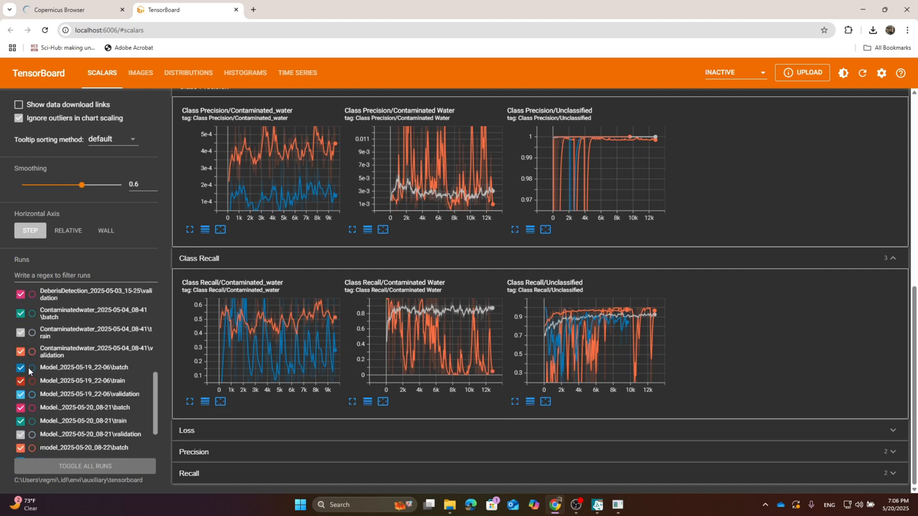
scroll(54, 354, "down", 2)
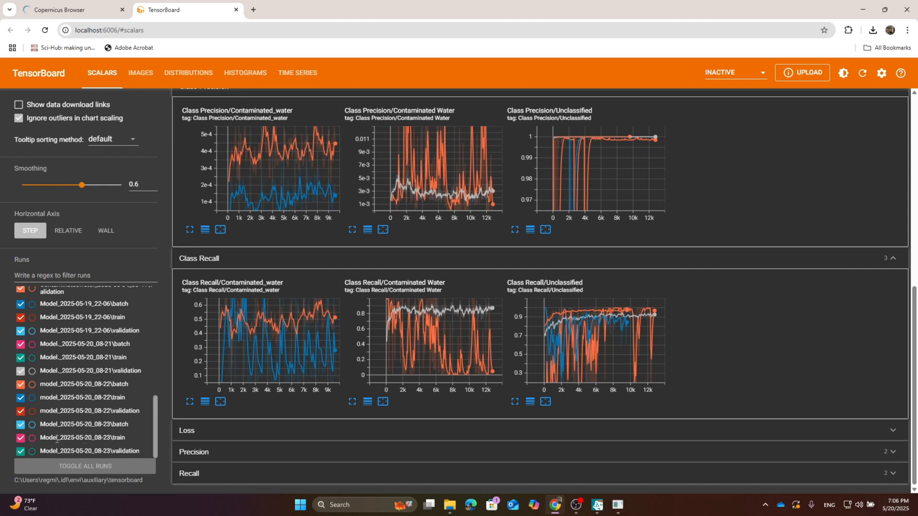
left_click(21, 425)
left_click(20, 412)
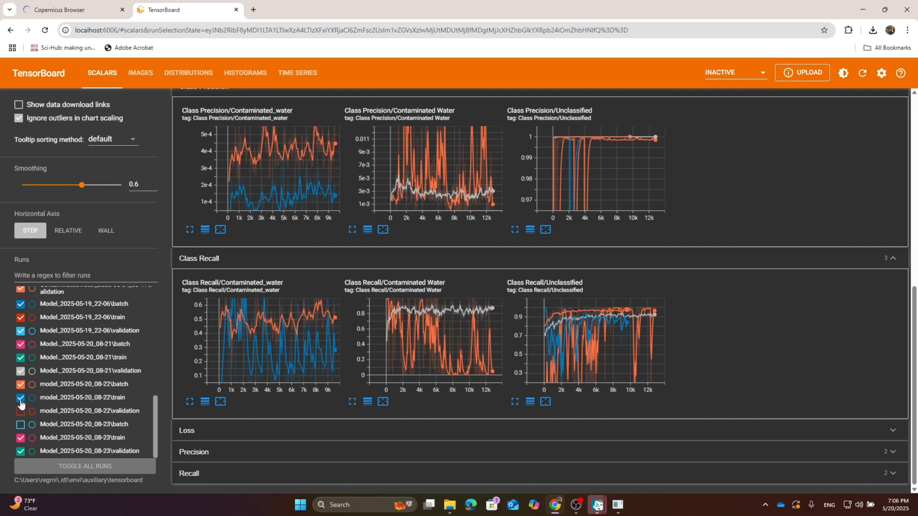
left_click(20, 398)
left_click(20, 385)
left_click(20, 371)
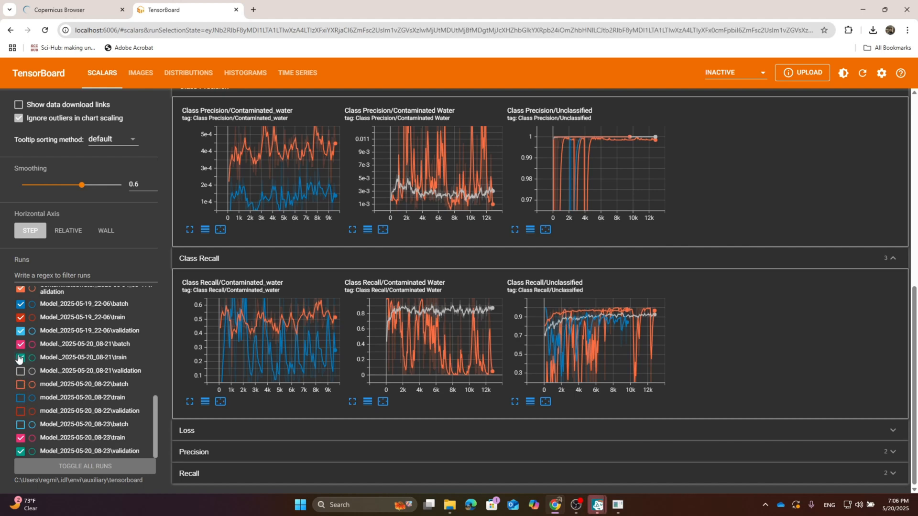
left_click(20, 358)
left_click(20, 344)
left_click(20, 331)
left_click(20, 317)
left_click(20, 304)
left_click(20, 289)
scroll(28, 330, "up", 1)
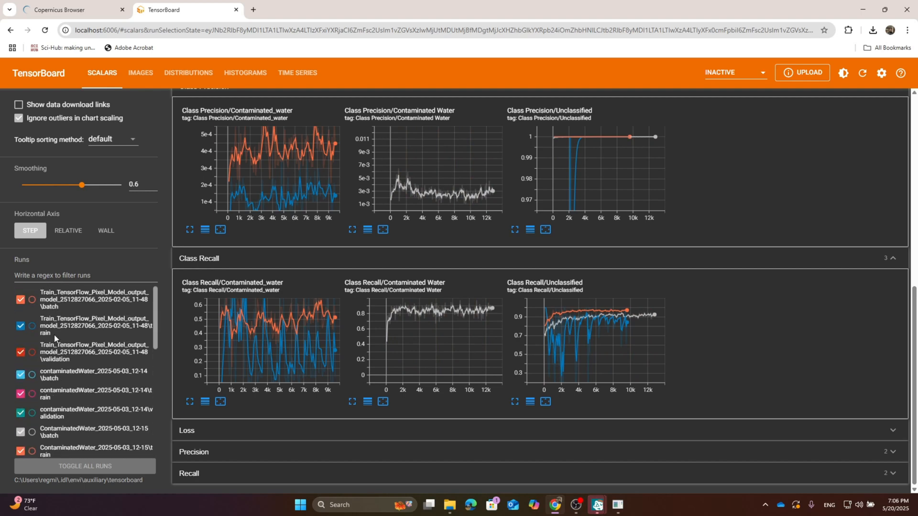
scroll(47, 342, "down", 1)
scroll(47, 341, "up", 1)
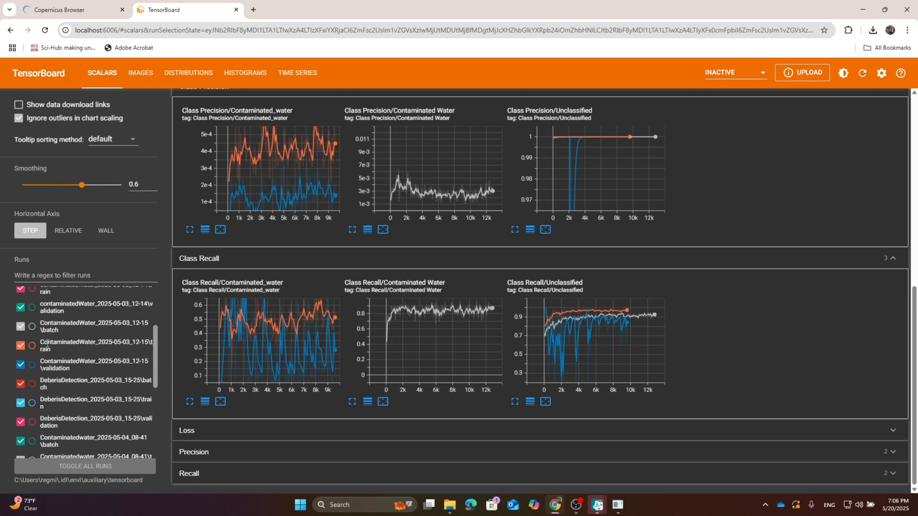
scroll(47, 342, "down", 1)
scroll(47, 342, "up", 1)
Step: Return to ENVI and close the Labeling Tool and the ROI Tool
key("alt+Tab")
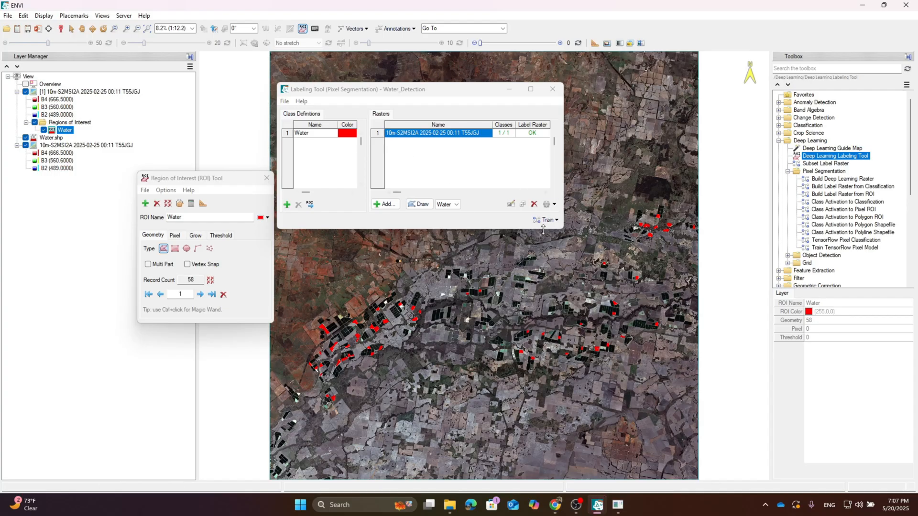
left_click(551, 90)
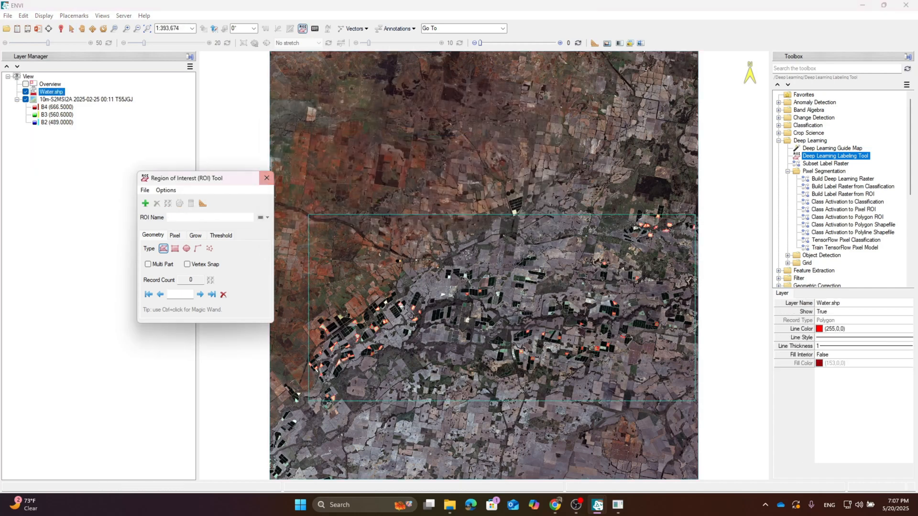
left_click(266, 178)
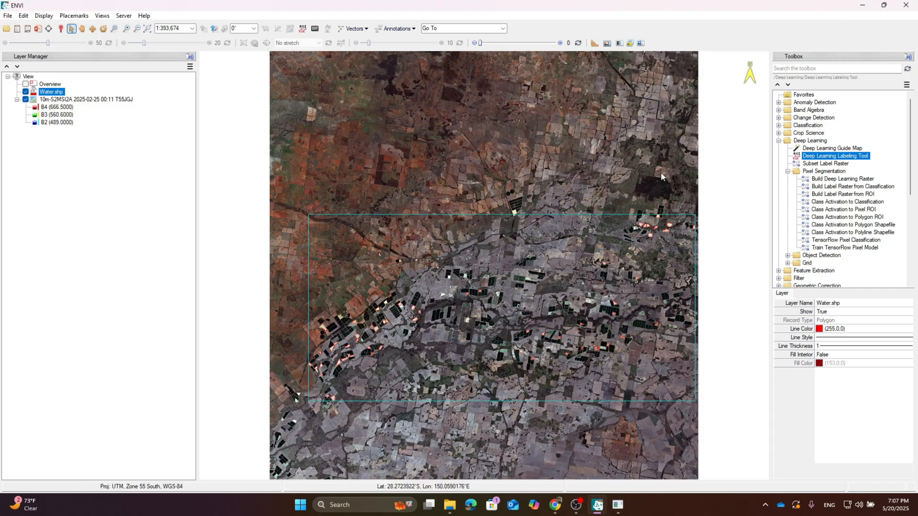
Step: In File Explorer, open D:\Agriculture\DL\Water_detection\Labelling to check for the trained model file water.h5
left_click(450, 505)
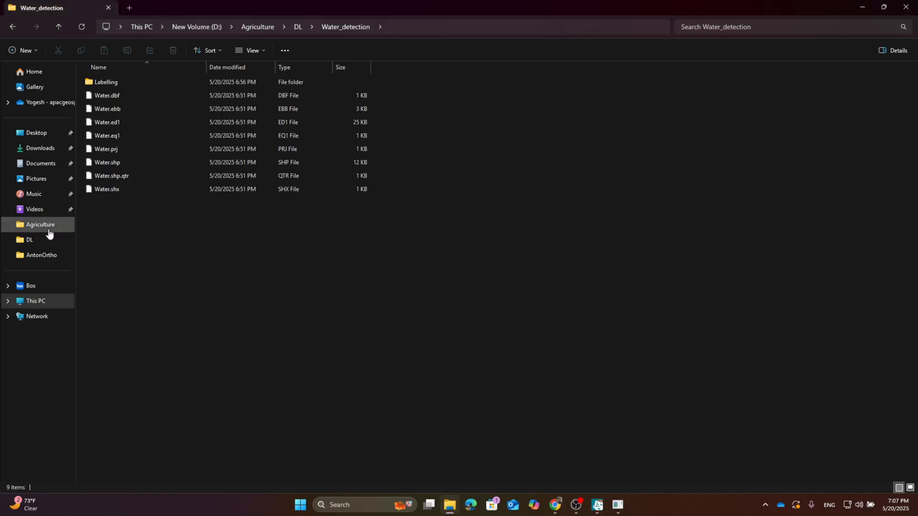
left_click(43, 301)
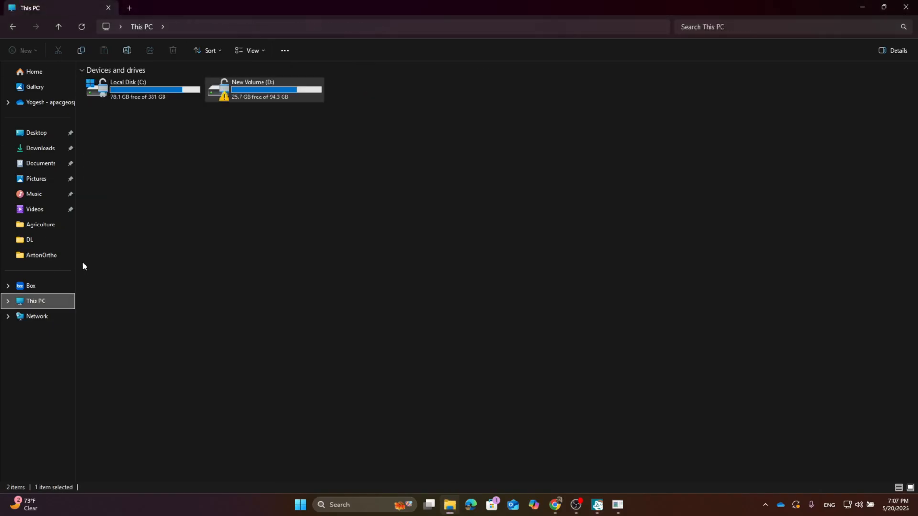
double_click(283, 92)
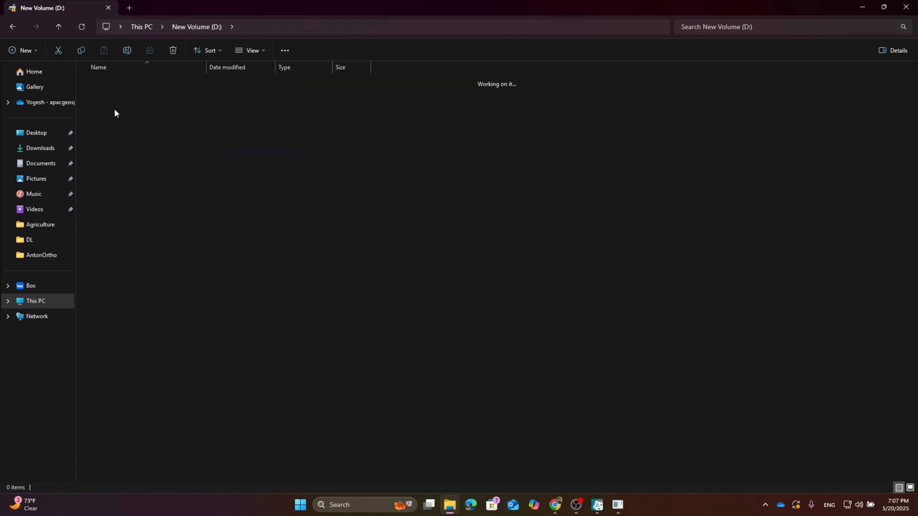
double_click(114, 109)
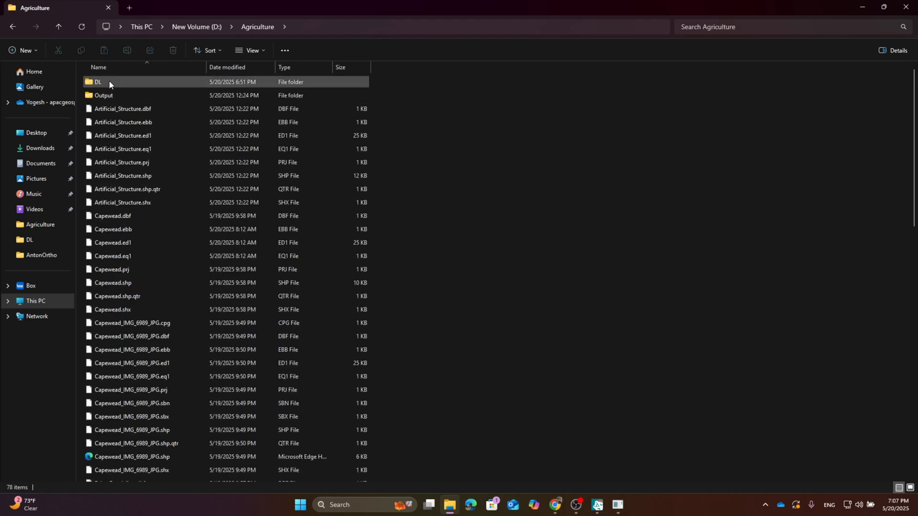
double_click(109, 81)
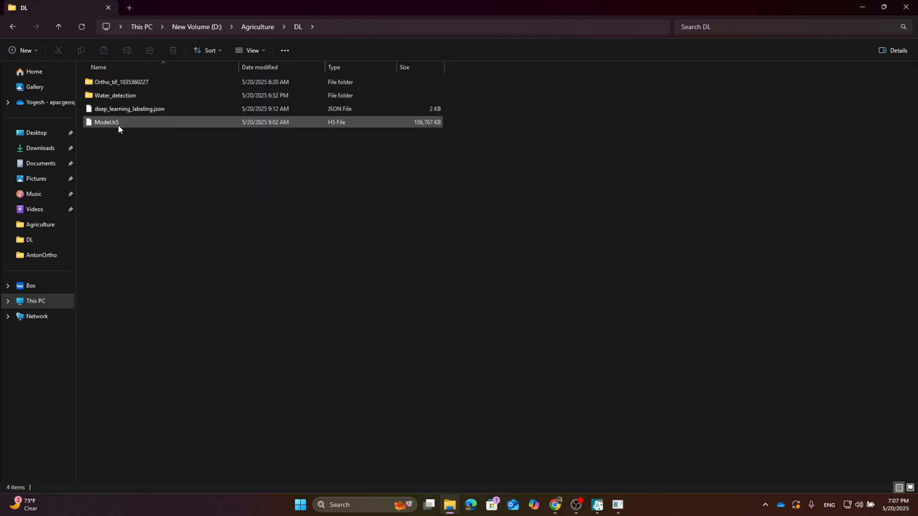
double_click(115, 96)
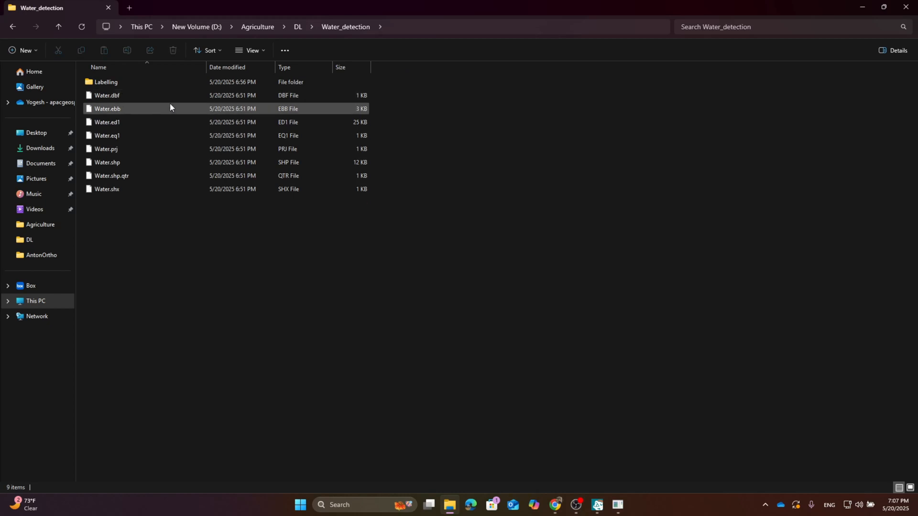
double_click(139, 83)
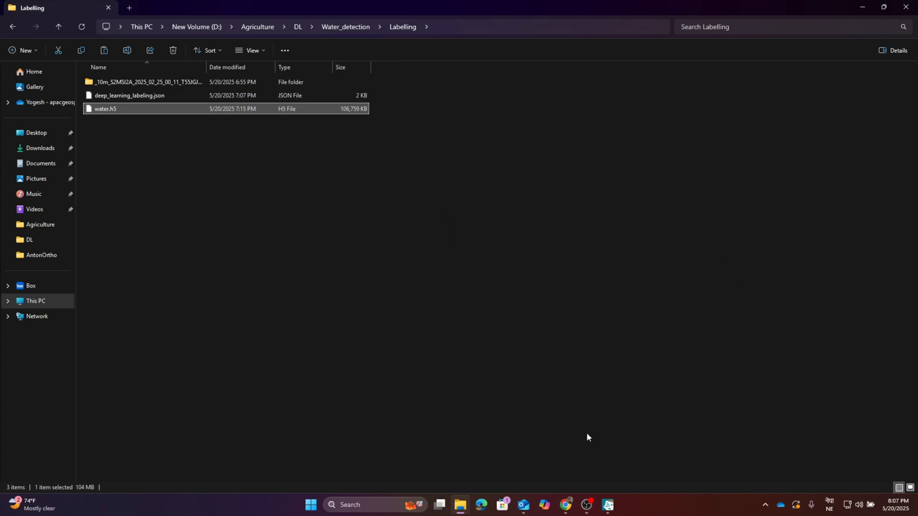
Step: Switch to ENVI and close all files loaded in the Data Manager
mouse_move(608, 505)
left_click(644, 466)
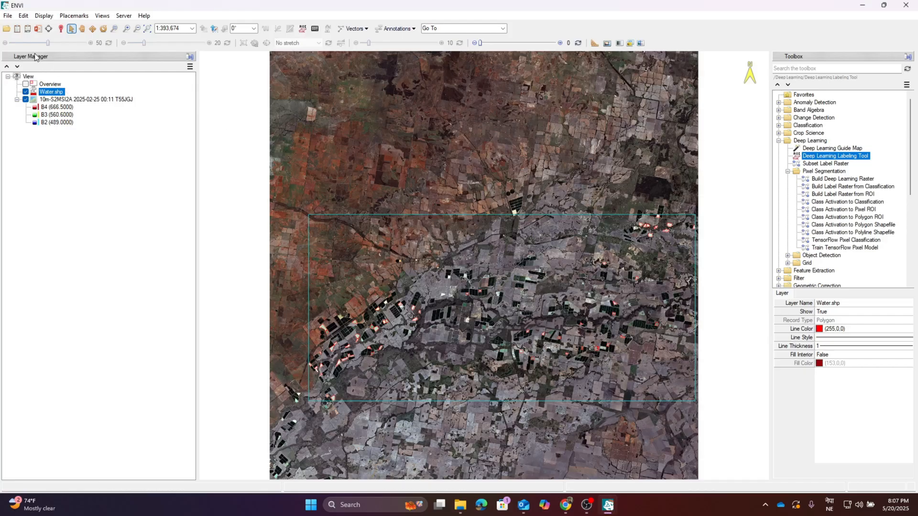
left_click(17, 28)
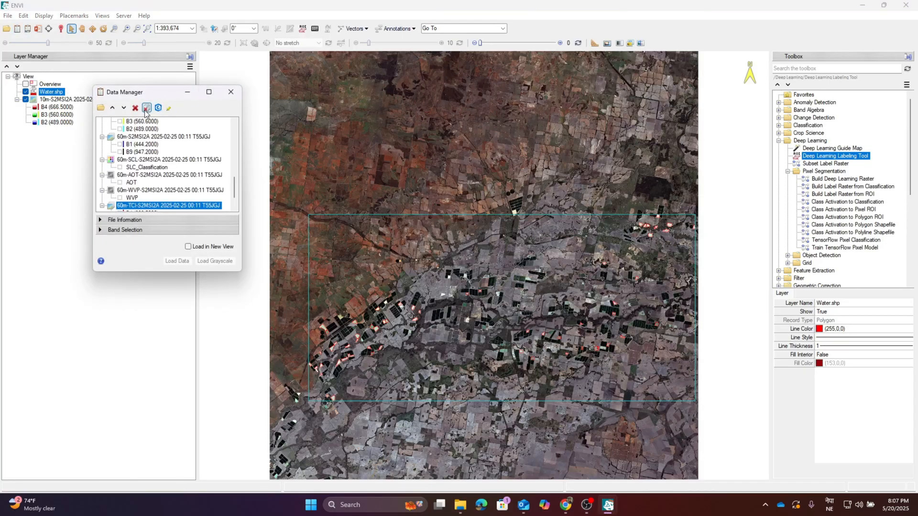
left_click(146, 109)
left_click(456, 273)
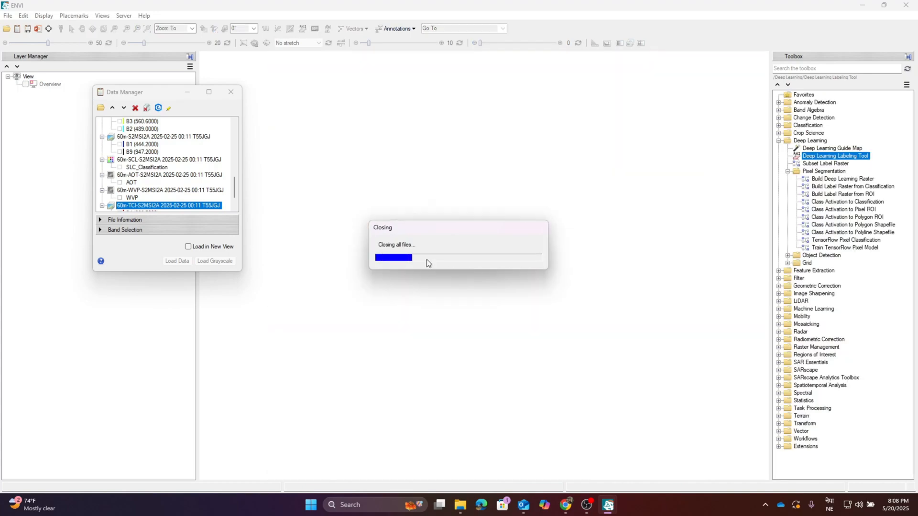
left_click(231, 96)
Step: Open MTD_MSIL2A from the S2B_MSIL2A_20250302T001119 scene folder in Downloads\Detection through the Data Manager
left_click(16, 29)
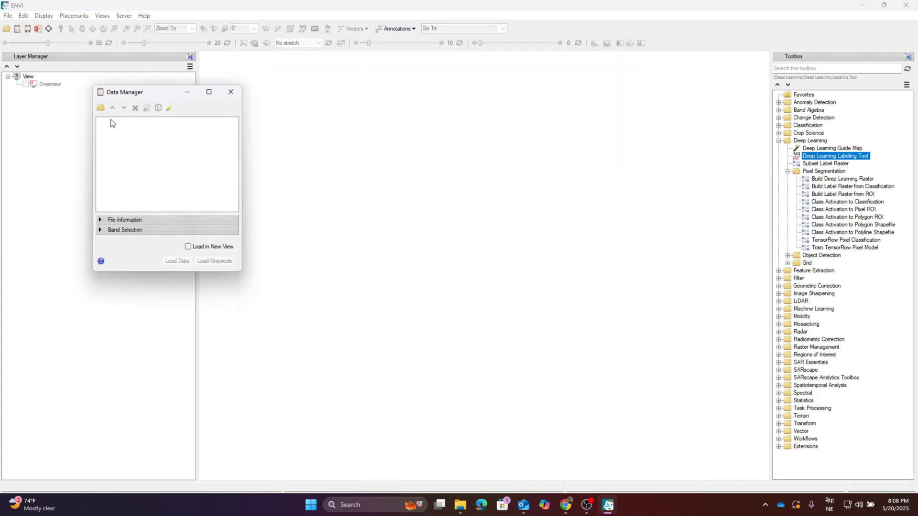
left_click(101, 107)
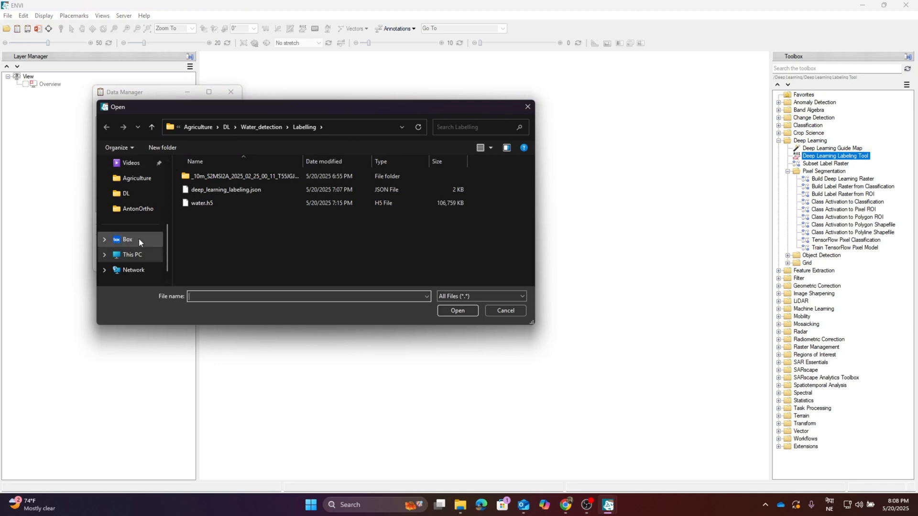
scroll(139, 242, "up", 3)
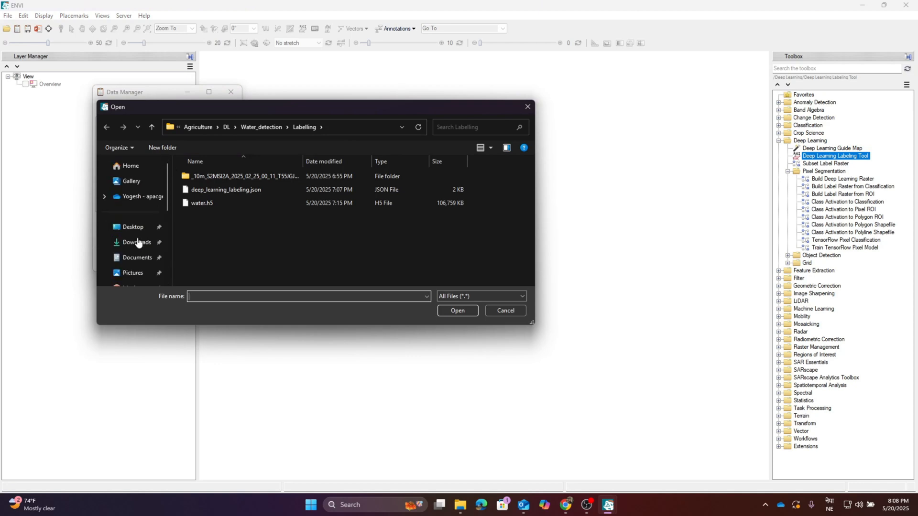
left_click(137, 242)
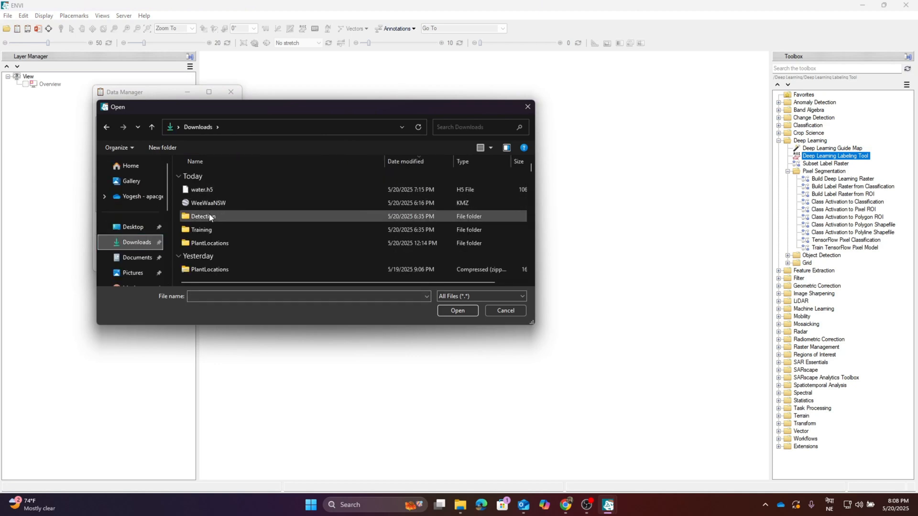
double_click(202, 216)
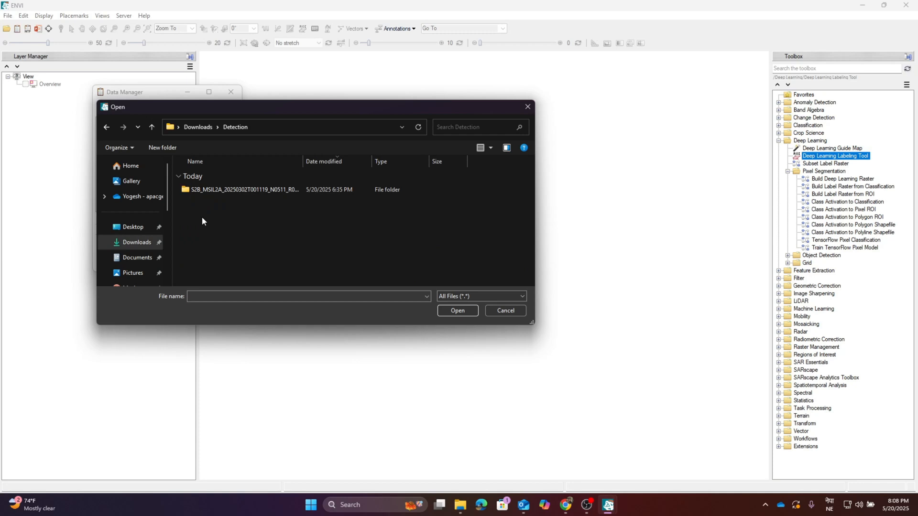
double_click(213, 190)
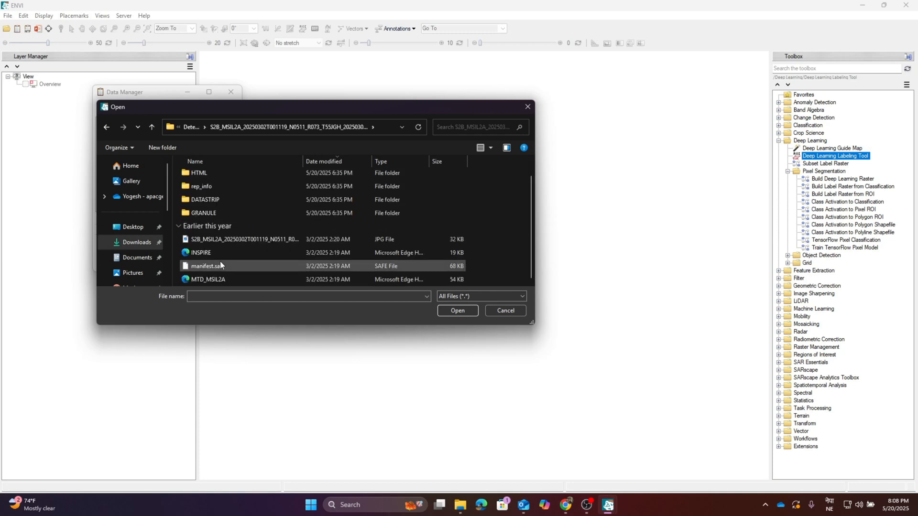
left_click(236, 279)
left_click(458, 310)
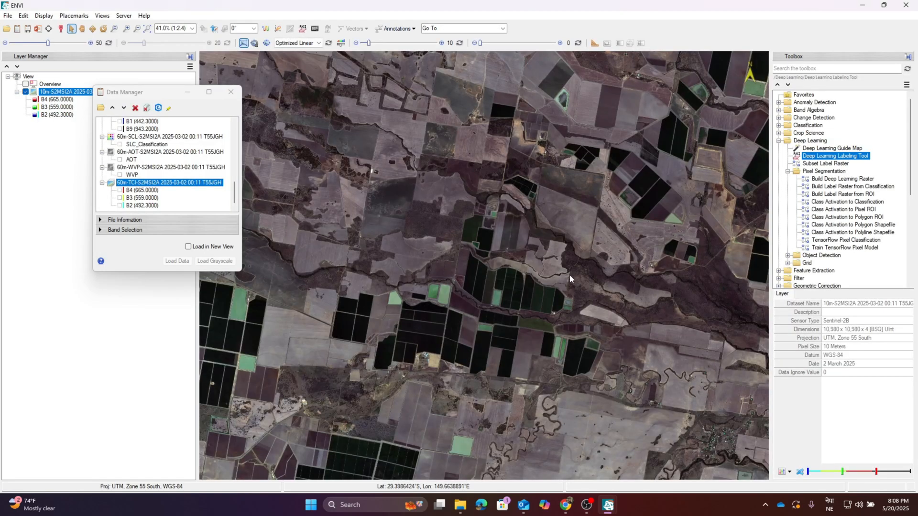
Step: Examine the ponds and fields across the loaded 2 March 2025 Sentinel-2 image and close the Data Manager
scroll(552, 319, "up", 3)
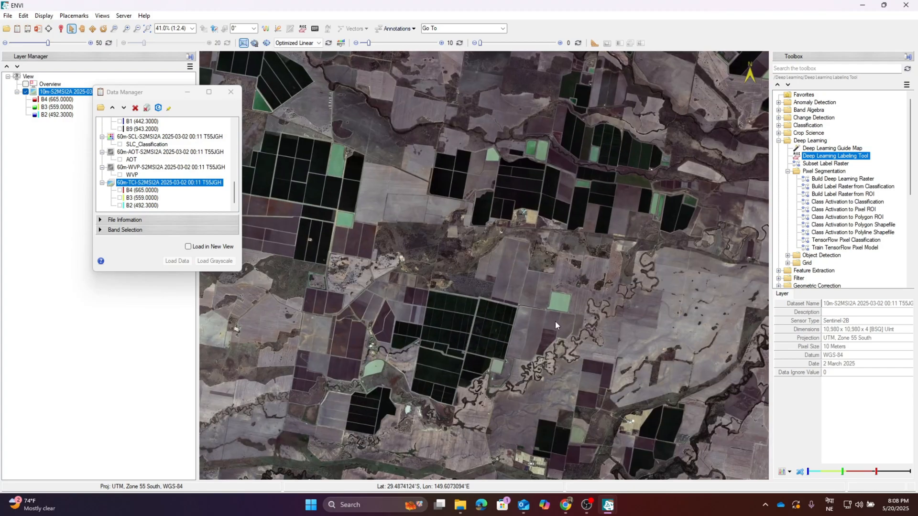
left_click_drag(557, 292, 558, 268)
scroll(450, 267, "down", 2)
scroll(559, 269, "down", 3)
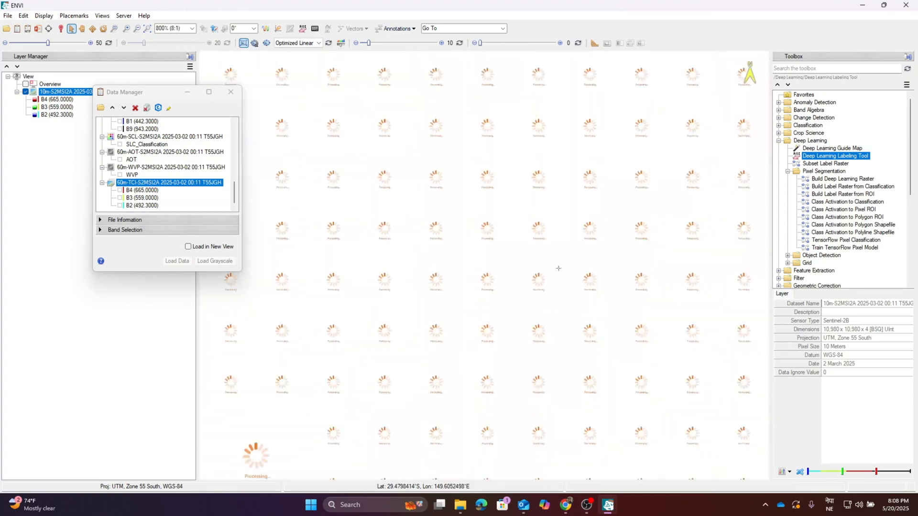
scroll(541, 262, "up", 2)
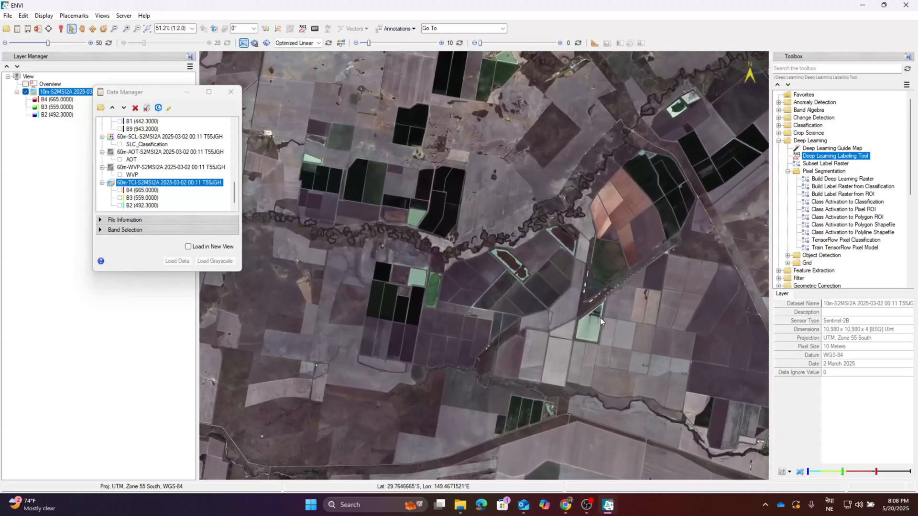
scroll(586, 317, "up", 1)
left_click(238, 97)
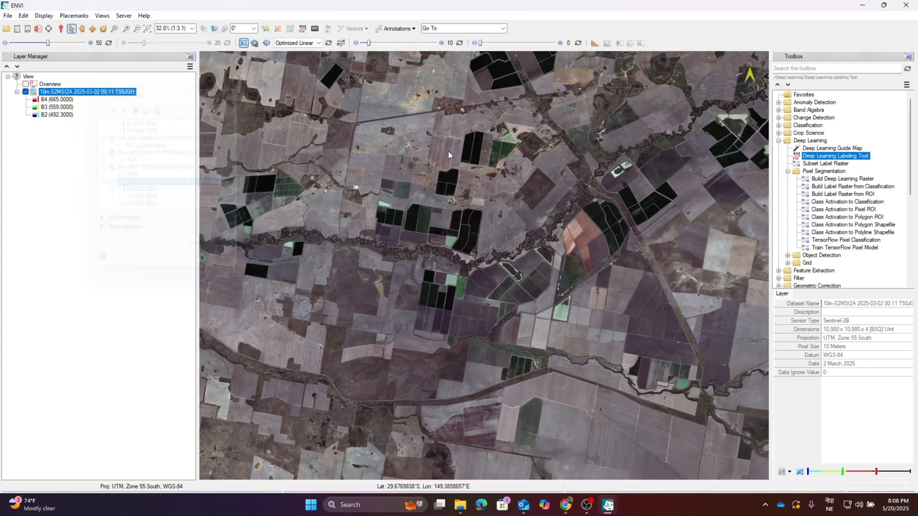
double_click(844, 240)
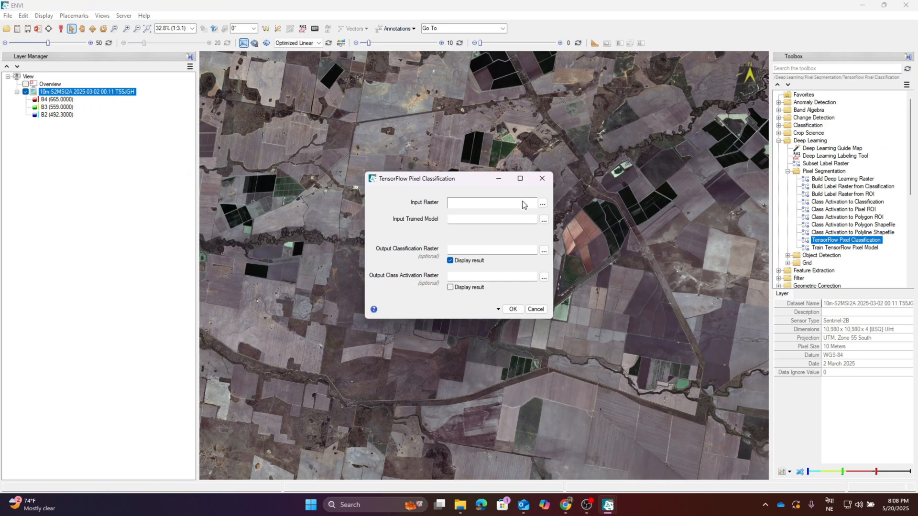
left_click(543, 203)
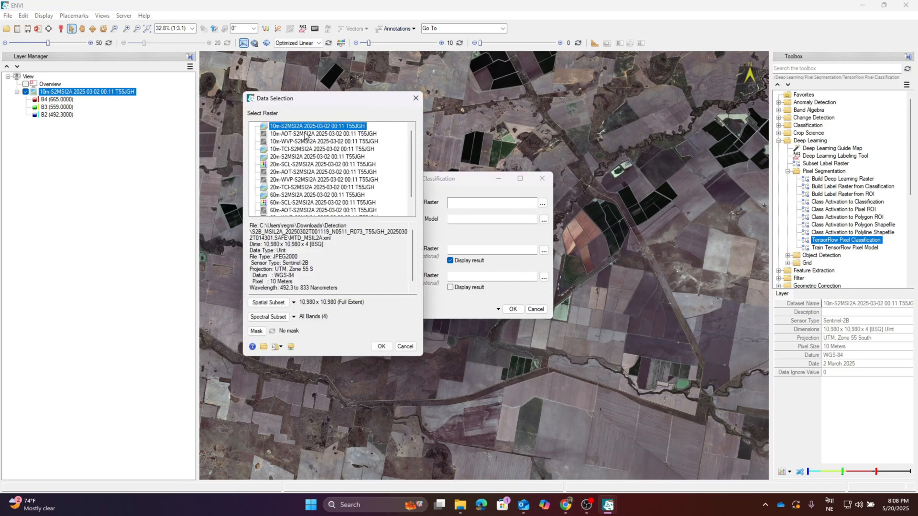
left_click(382, 346)
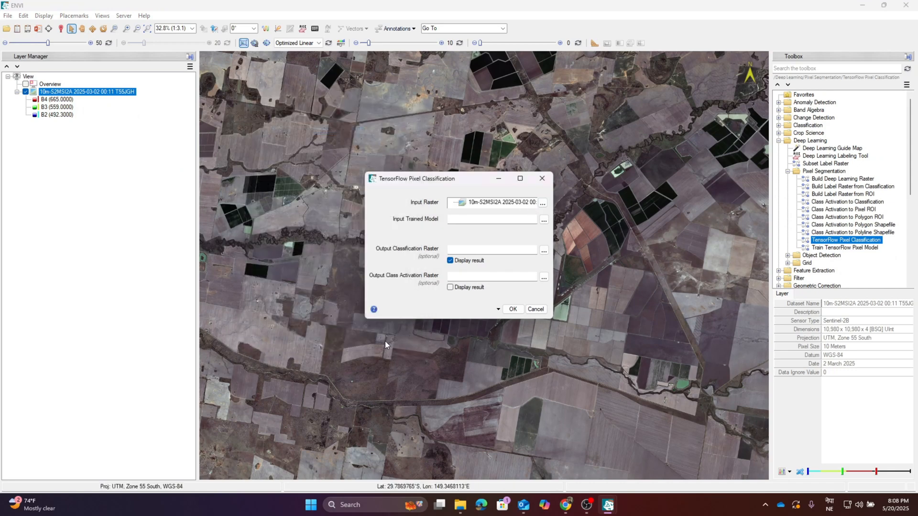
Step: Set the input trained model to water.h5 from D:\Agriculture\DL\Water_detection\Labelling
left_click(544, 220)
scroll(412, 302, "down", 5)
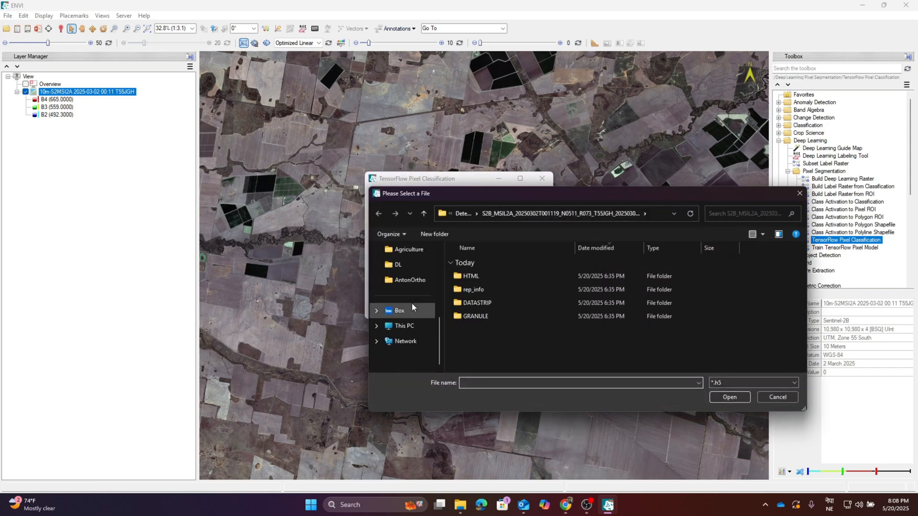
left_click(404, 326)
double_click(617, 268)
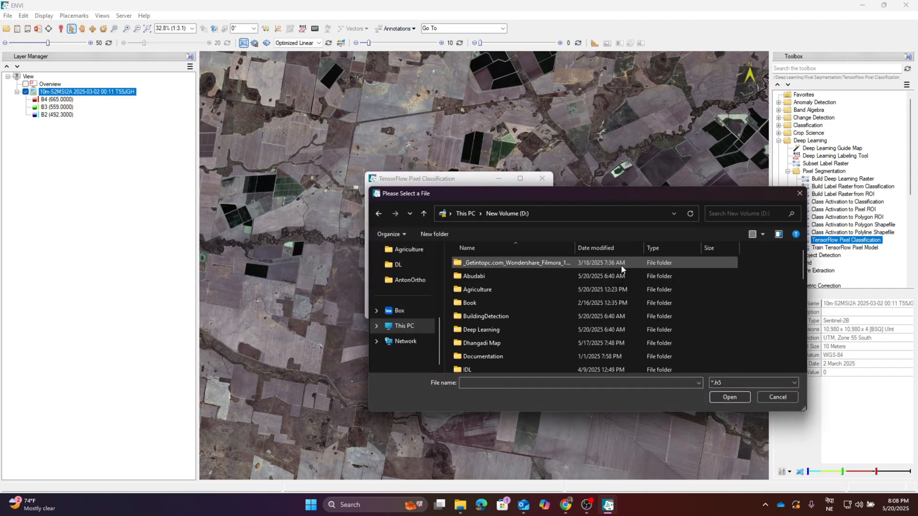
double_click(481, 289)
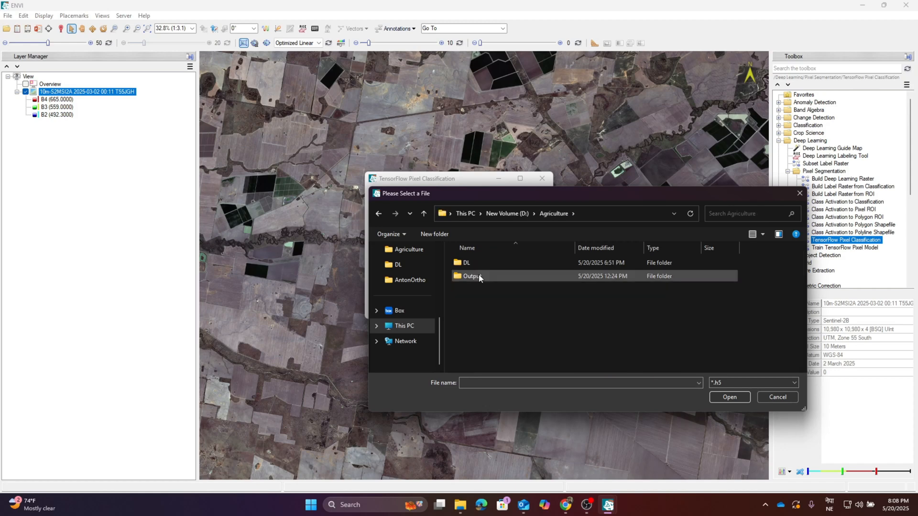
double_click(476, 262)
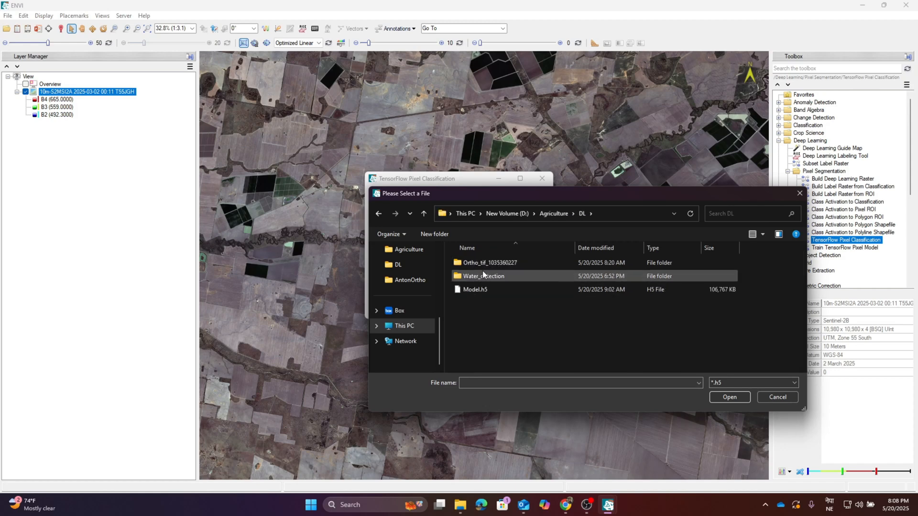
double_click(481, 272)
double_click(484, 261)
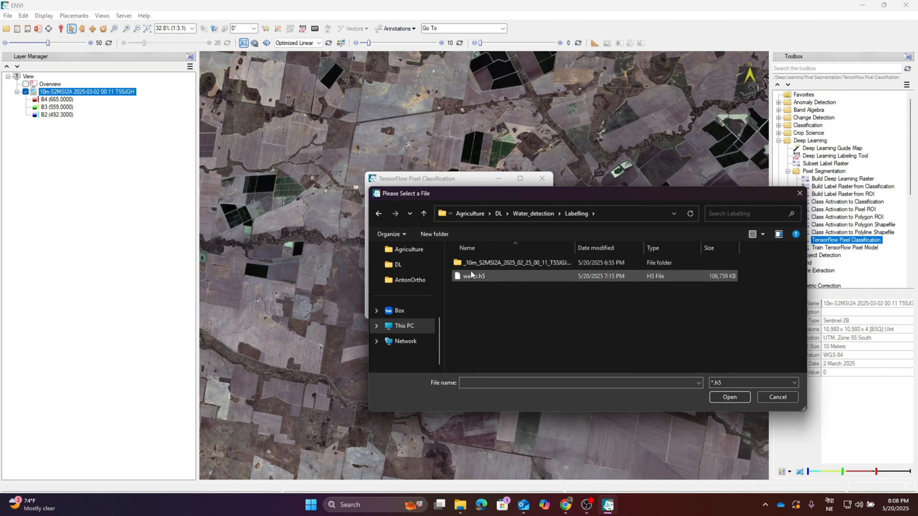
left_click(471, 274)
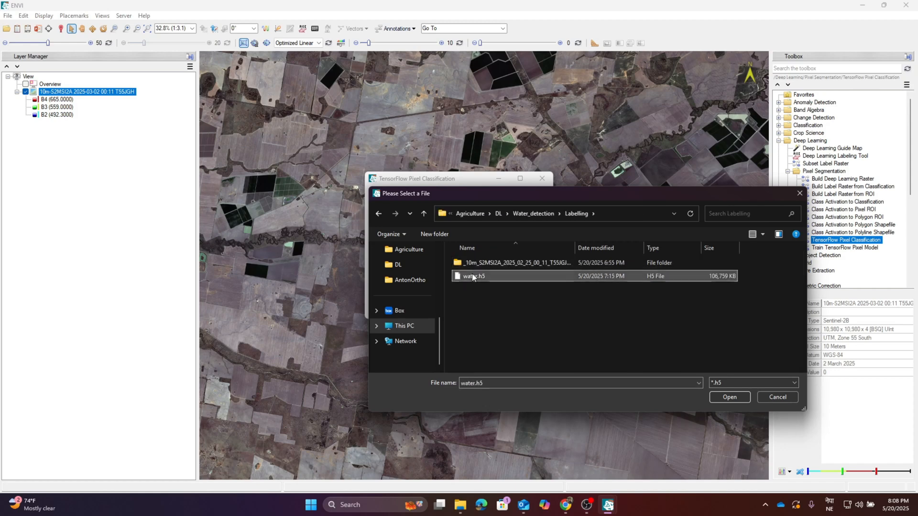
left_click(728, 398)
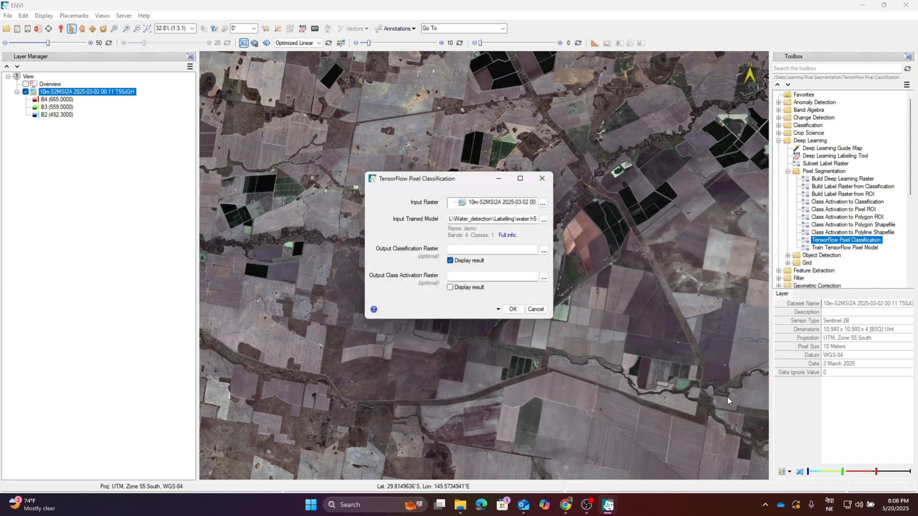
Step: Name the output classification raster "classified" in the Water_detection\Labelling folder and run the classification
left_click(544, 250)
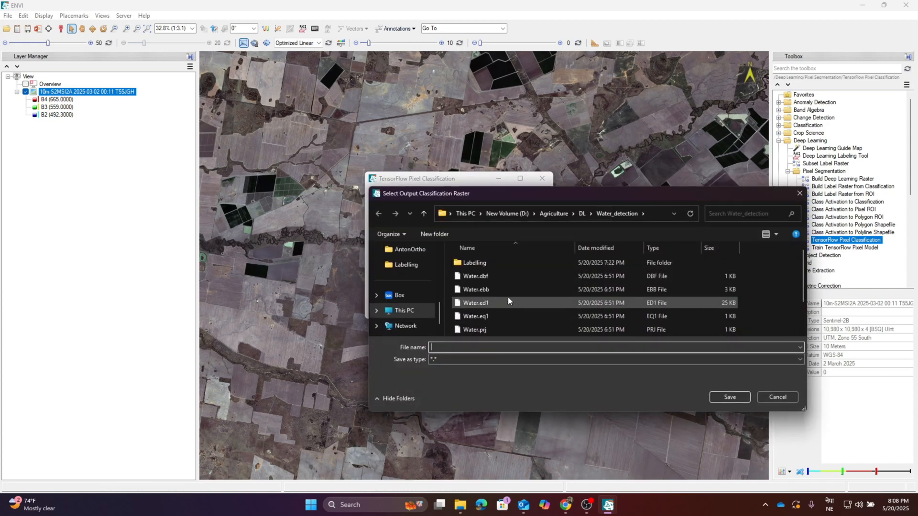
double_click(515, 262)
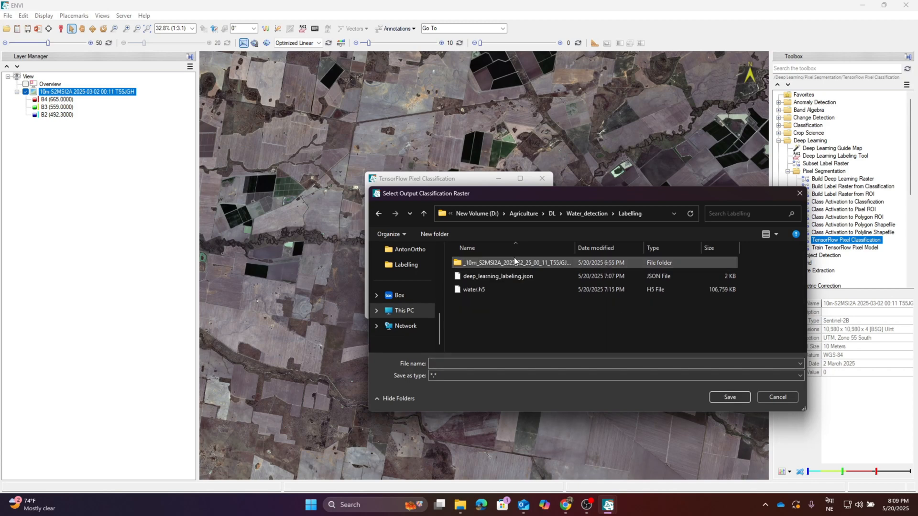
left_click(478, 363)
type("जिव")
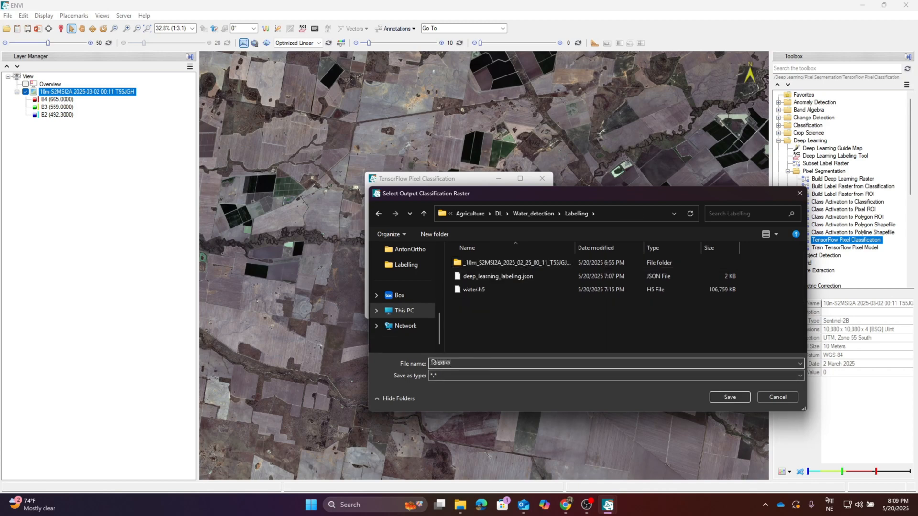
key("BackSpace")
key("BackSpace")
key("BackSpace")
key("BackSpace")
key("BackSpace")
key("super+space")
left_click(723, 397)
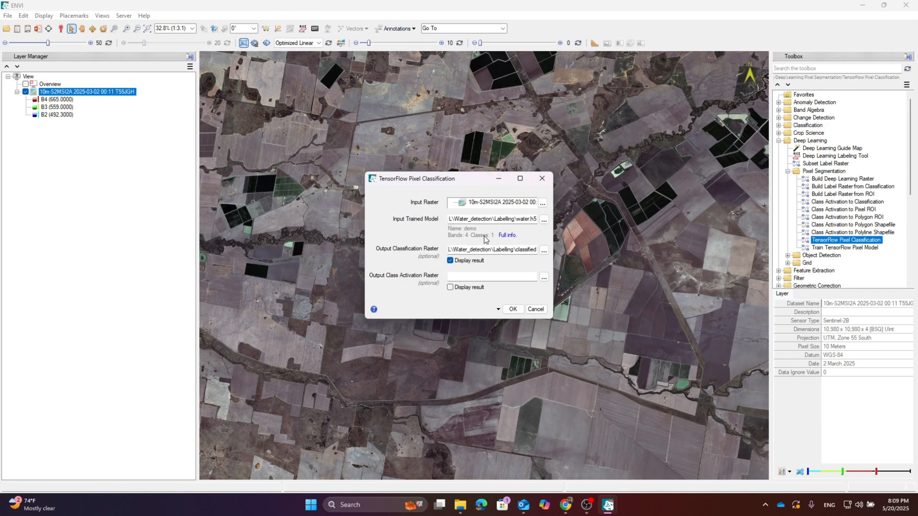
left_click(512, 309)
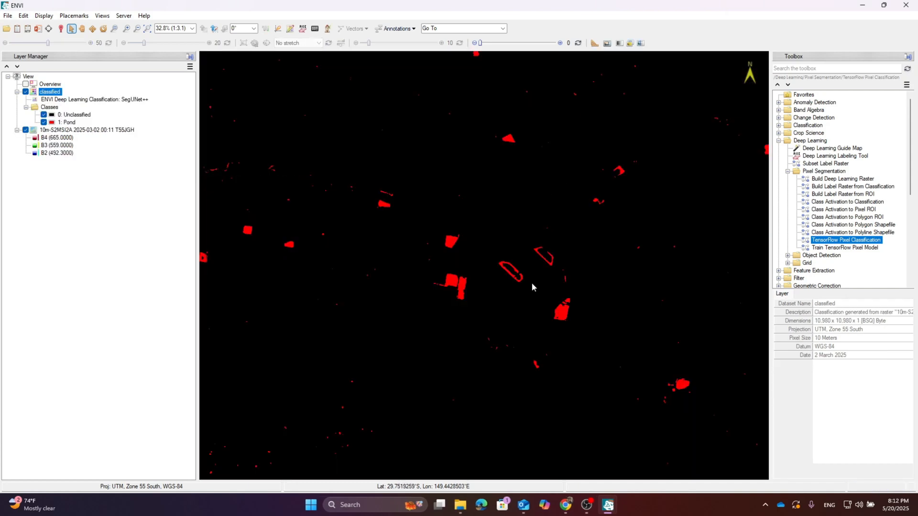
Step: Hide the Unclassified class of the classified layer and inspect the Pond class over the Sentinel-2 image
scroll(532, 283, "down", 3)
scroll(533, 286, "down", 1)
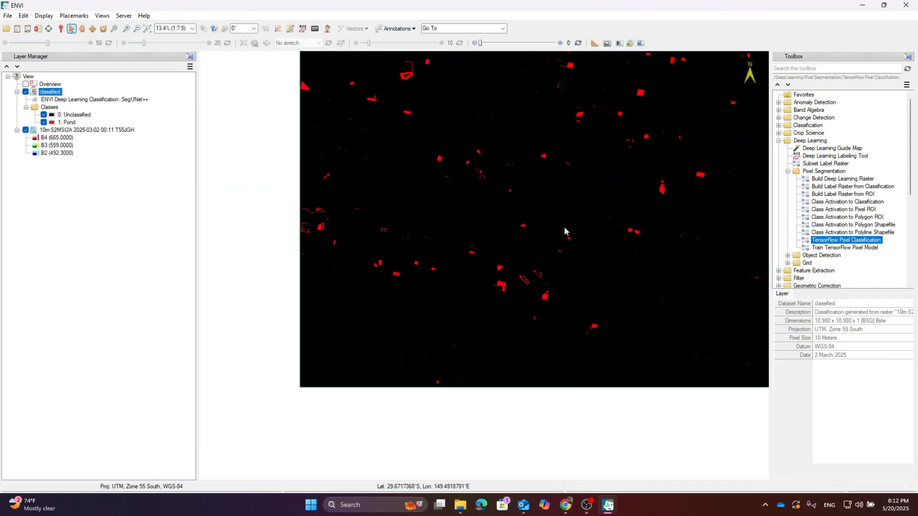
left_click(44, 115)
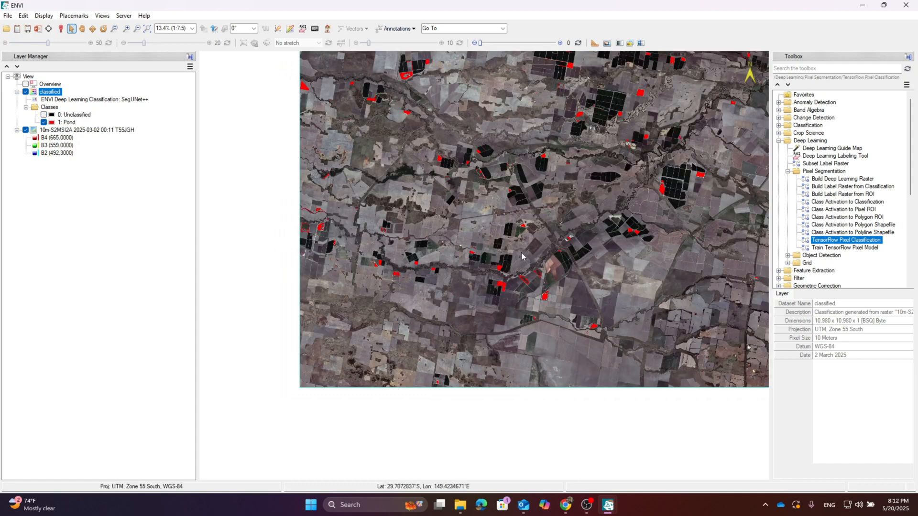
scroll(539, 148, "up", 3)
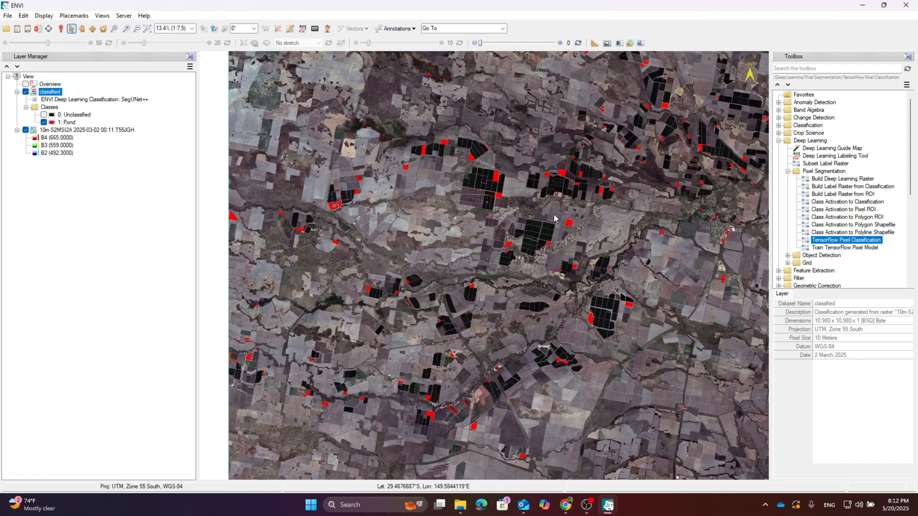
scroll(567, 217, "up", 3)
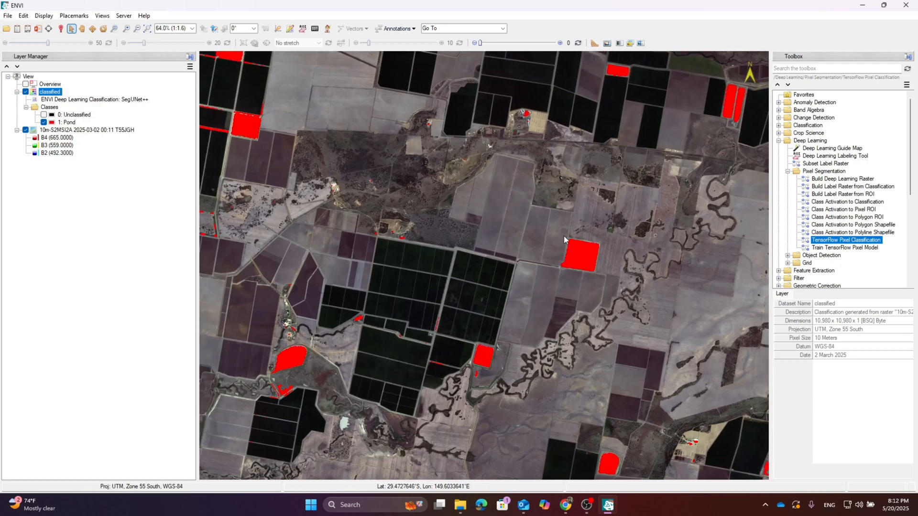
Step: Toggle the classified layer's visibility repeatedly to compare the detected ponds with the imagery beneath
left_click(26, 91)
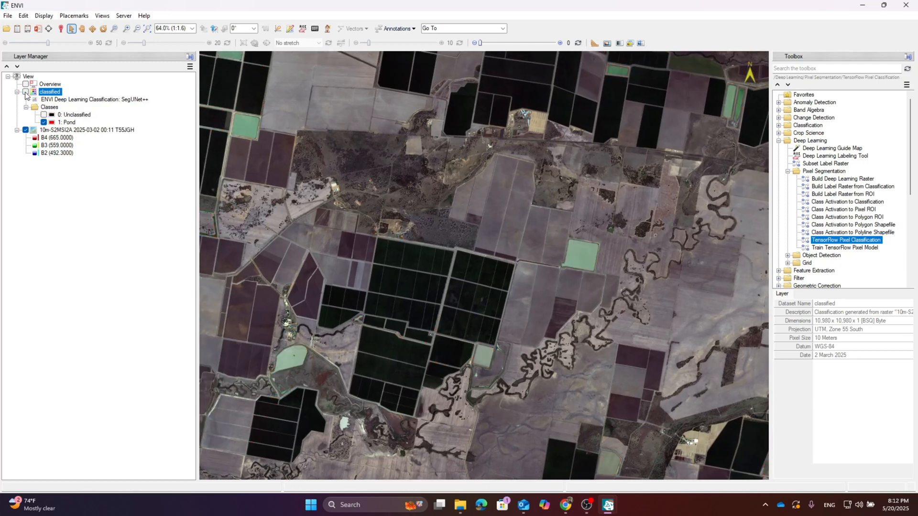
left_click(26, 92)
left_click(26, 92)
left_click(25, 91)
left_click(26, 91)
left_click(26, 92)
left_click(26, 92)
left_click(26, 92)
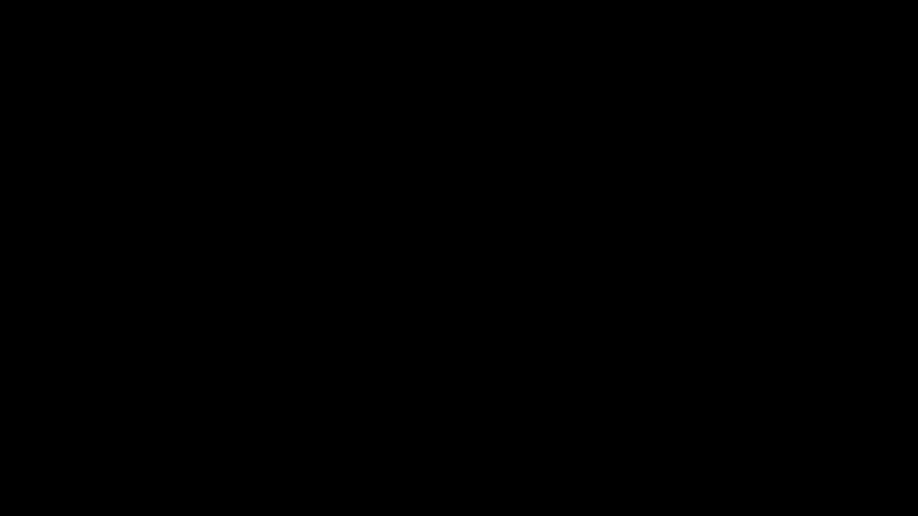